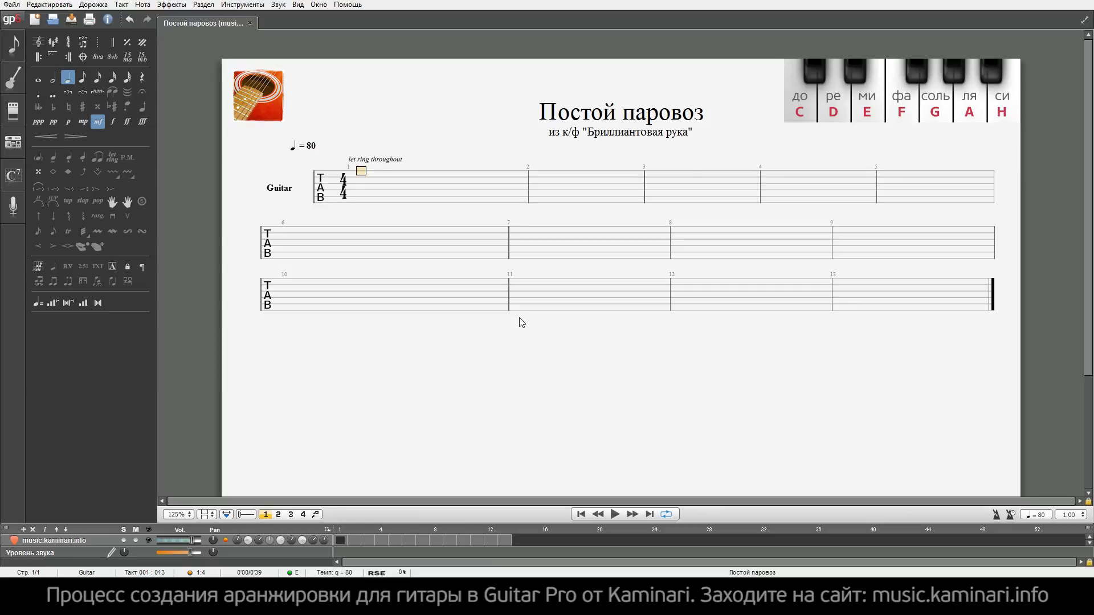
- Fill bar 1 of the guitar track with four quarter rests
key("r")
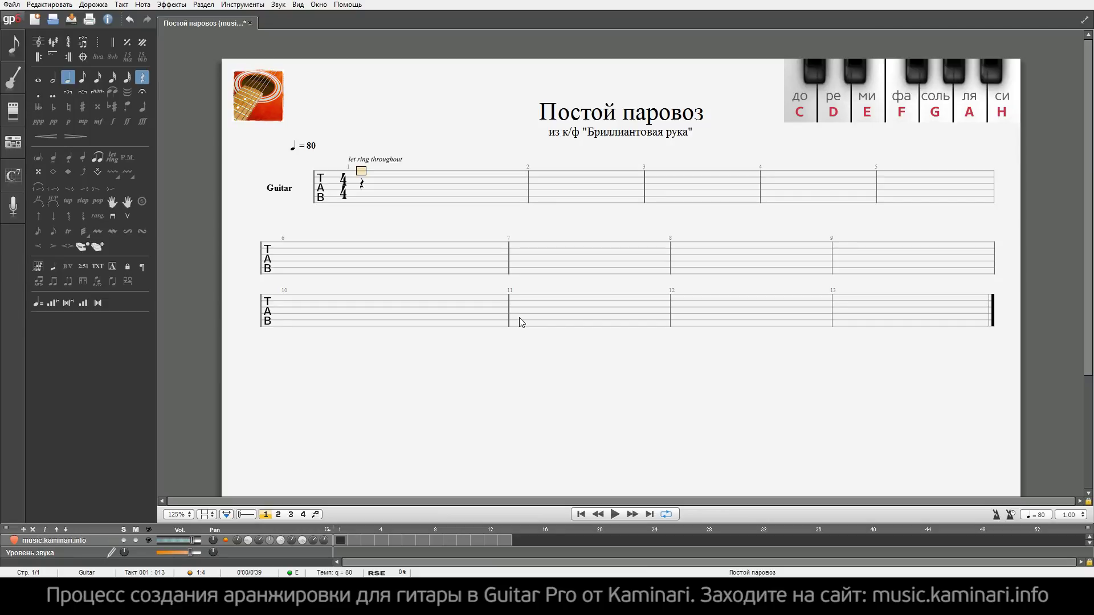
key("Right")
key("r")
key("Right")
key("r")
key("Right")
key("r")
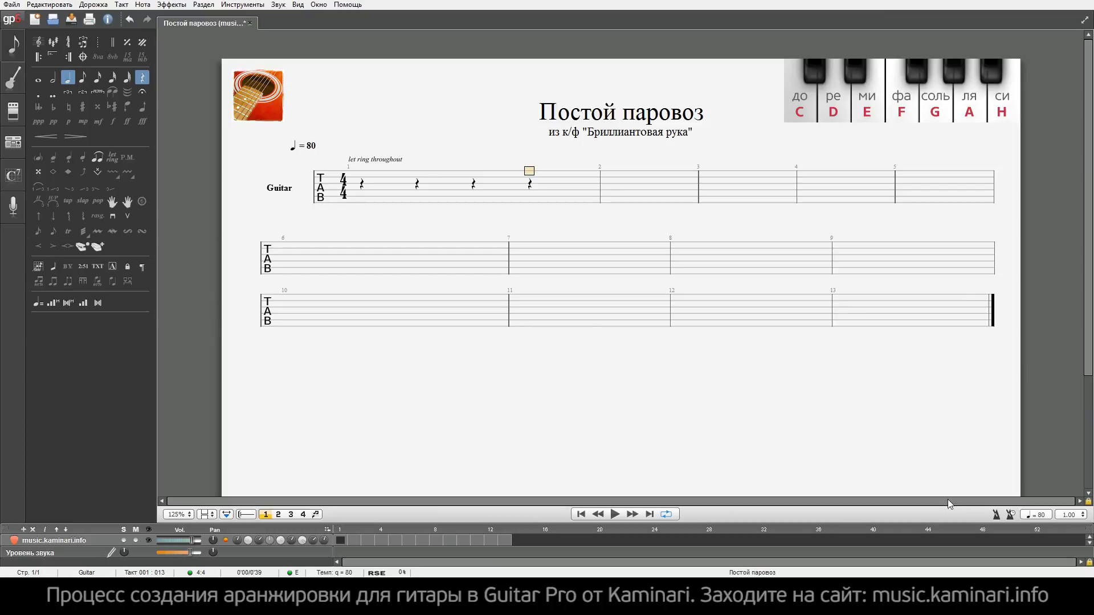
- Turn on the metronome and play bar 1 from its first rest
left_click(996, 515)
left_click(359, 185)
key("space")
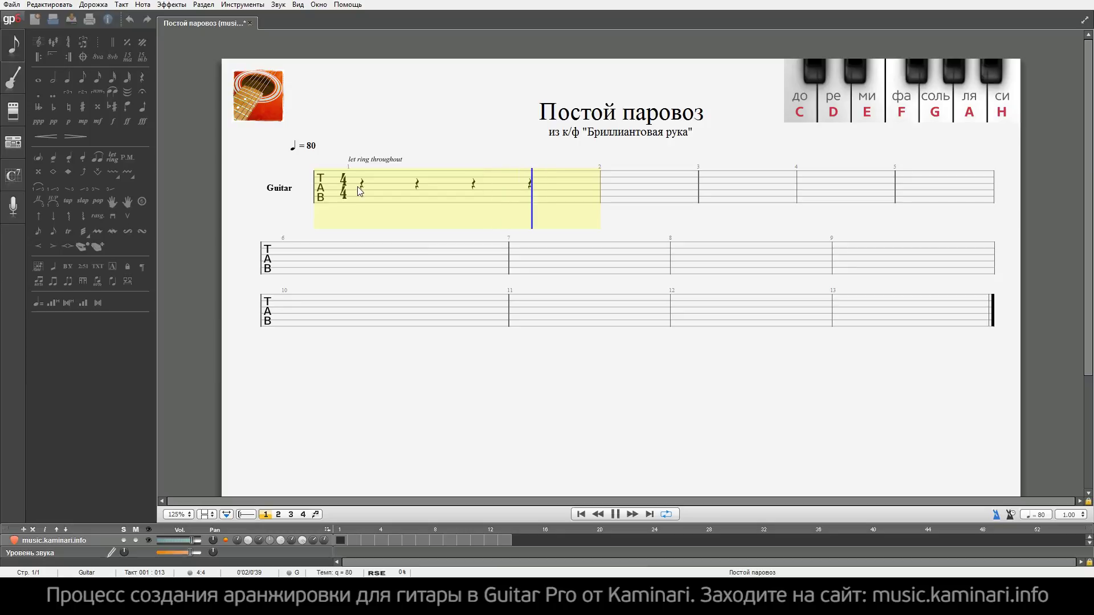
key("space")
- Shorten the four quarter rests in bar 1 to eighth rests
left_click(361, 179)
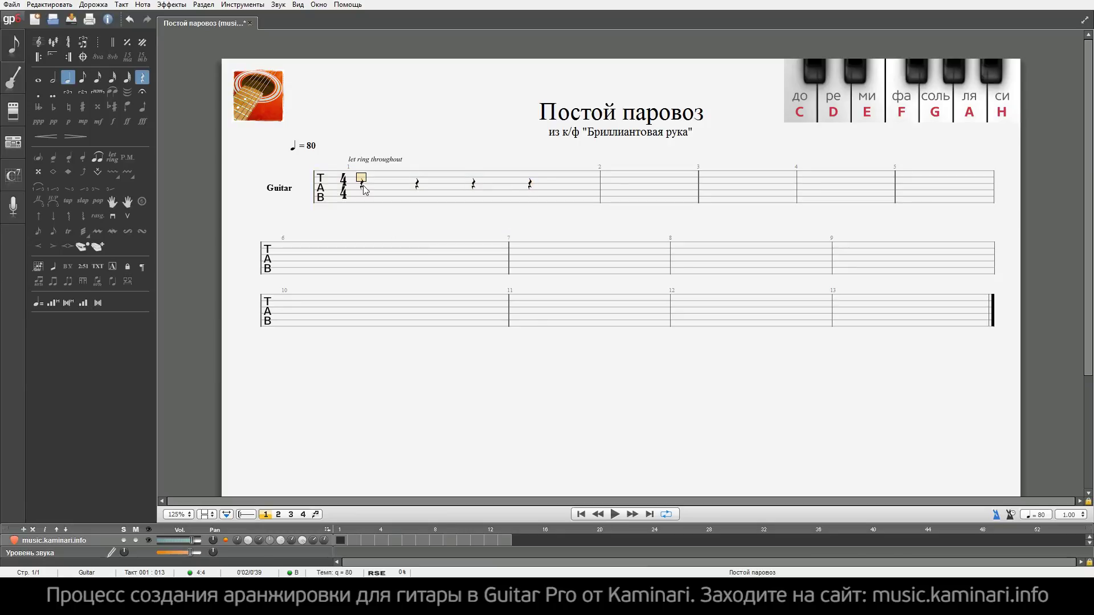
key("Down")
key("minus")
key("Right")
key("minus")
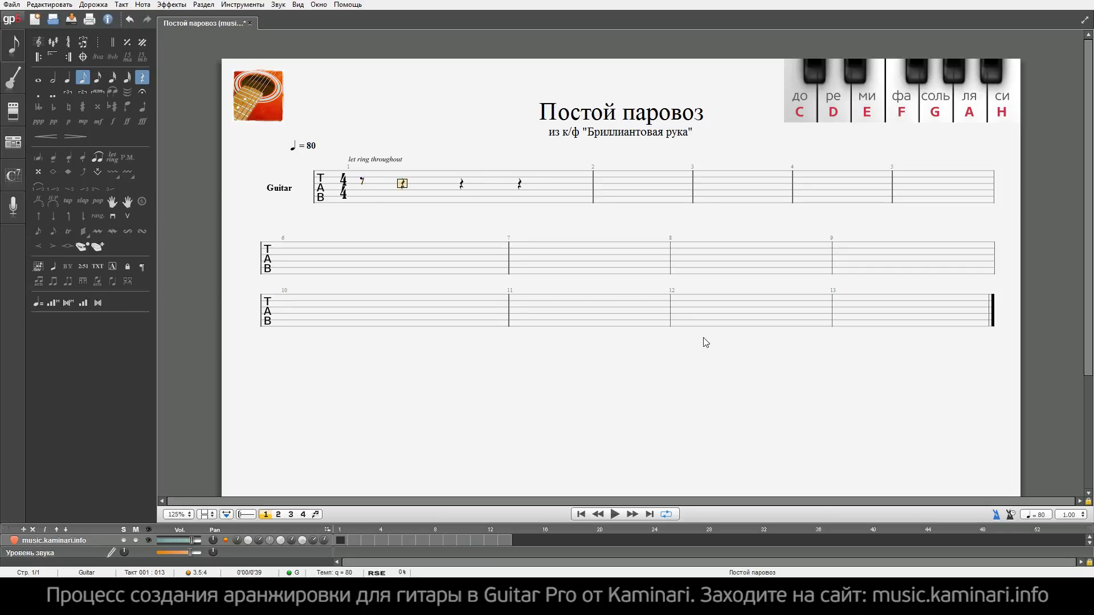
key("Right")
key("minus")
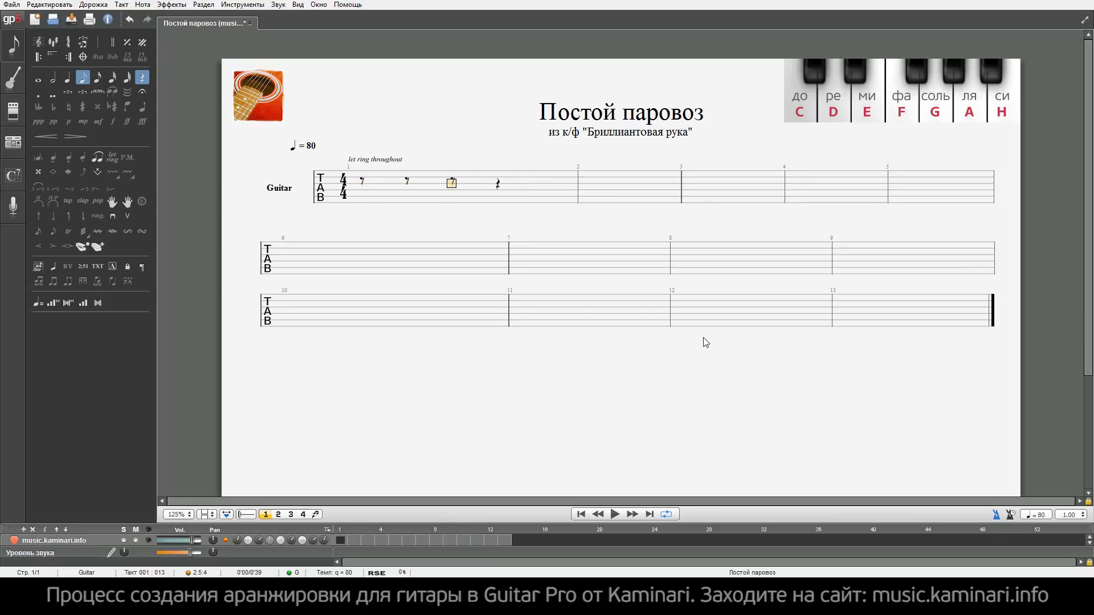
key("Right")
key("minus")
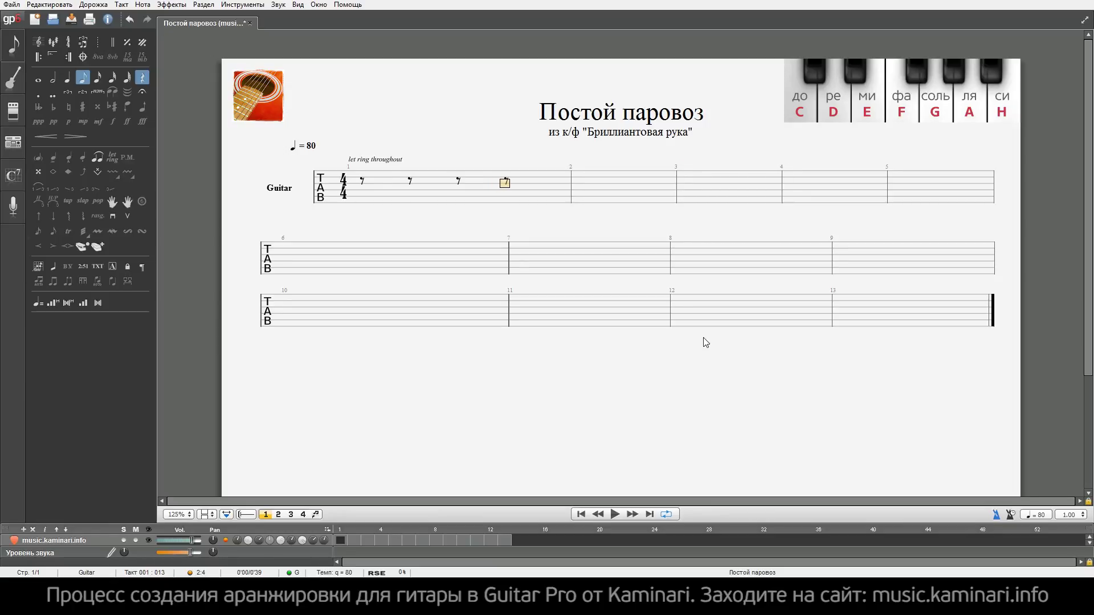
- Complete bar 1 so that it contains eight eighth rests
key("Left")
key("Right")
key("Left")
key("minus")
key("Left")
left_click(334, 188)
left_click(688, 182)
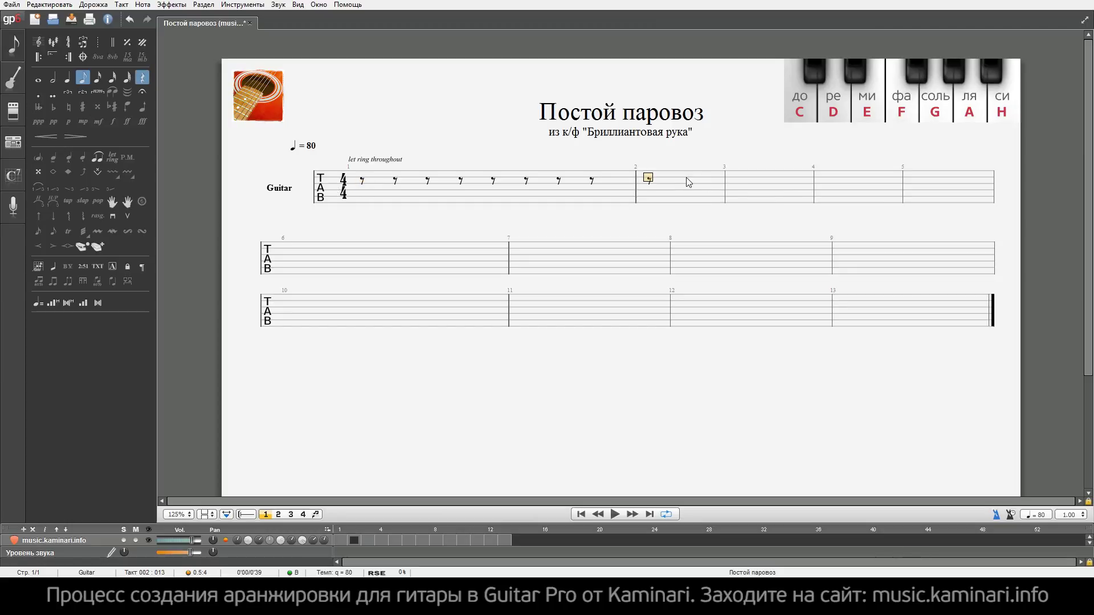
key("plus")
key("Right")
key("Right")
key("Right")
key("r")
left_click(360, 183)
left_click_drag(360, 188, 564, 193)
left_click_drag(364, 189, 397, 191)
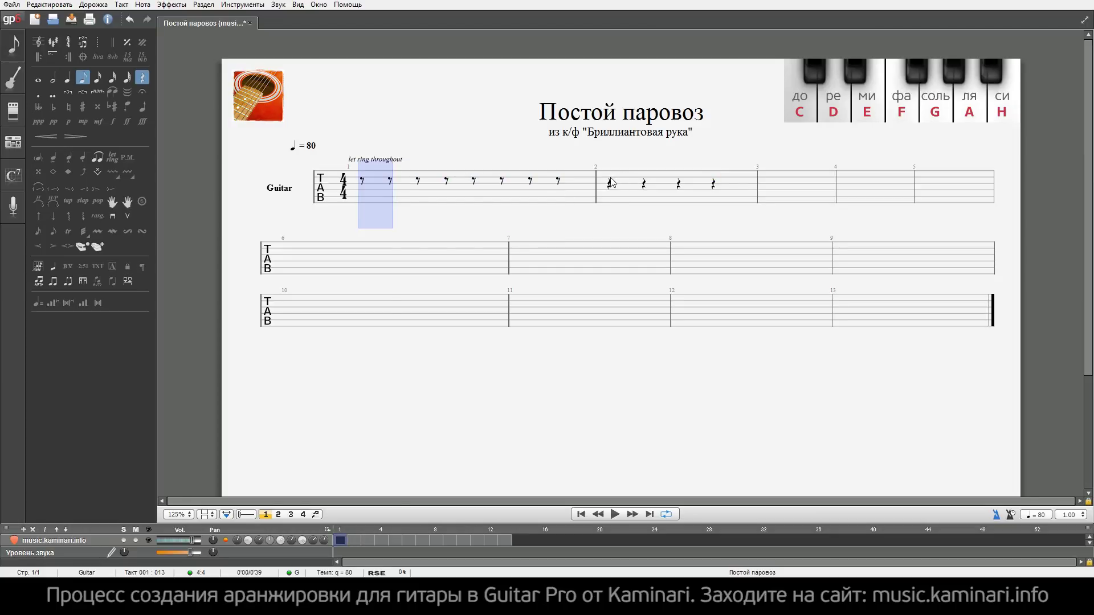
left_click_drag(609, 181, 715, 188)
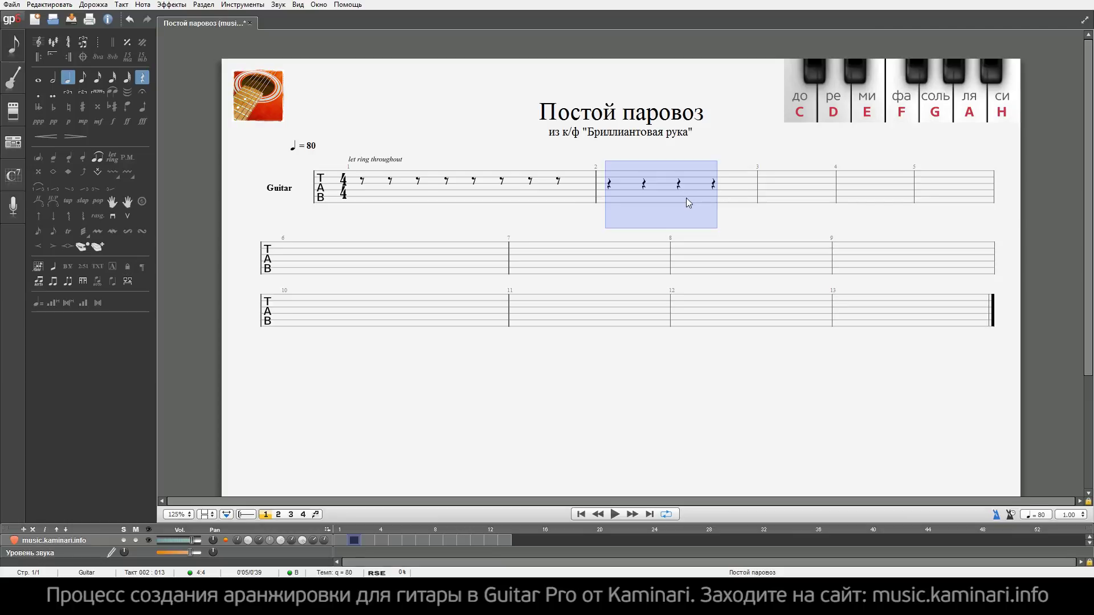
key("Delete")
- Fill bar 2 with eight eighth rests
key("r")
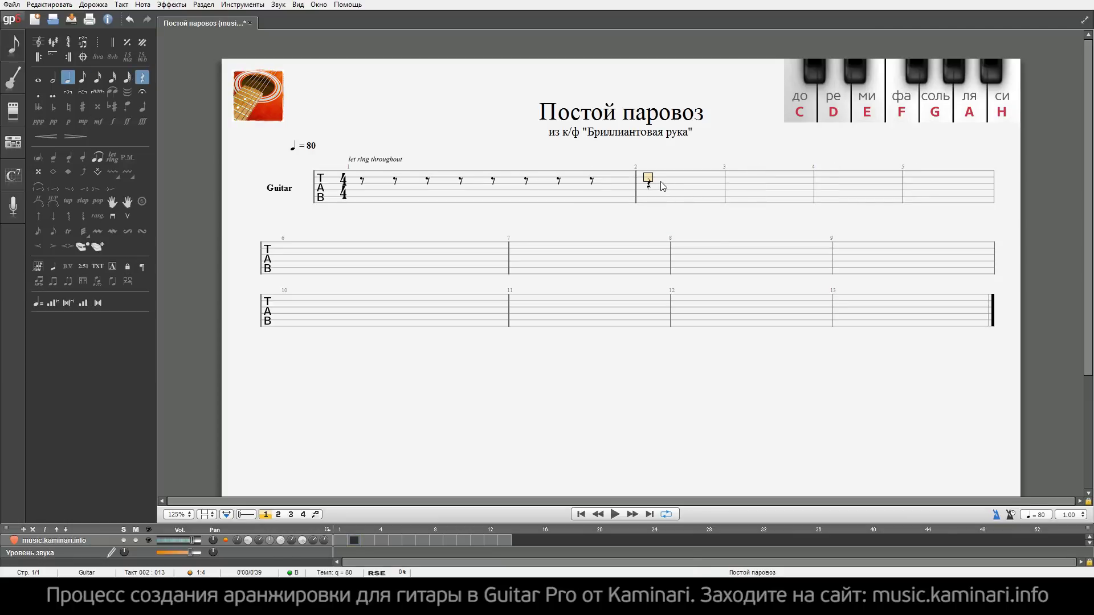
key("minus")
key("Right")
key("r")
key("Right")
key("r")
key("Right")
key("r")
key("Right")
key("r")
key("Right")
key("r")
key("Right")
key("r")
key("Right")
key("r")
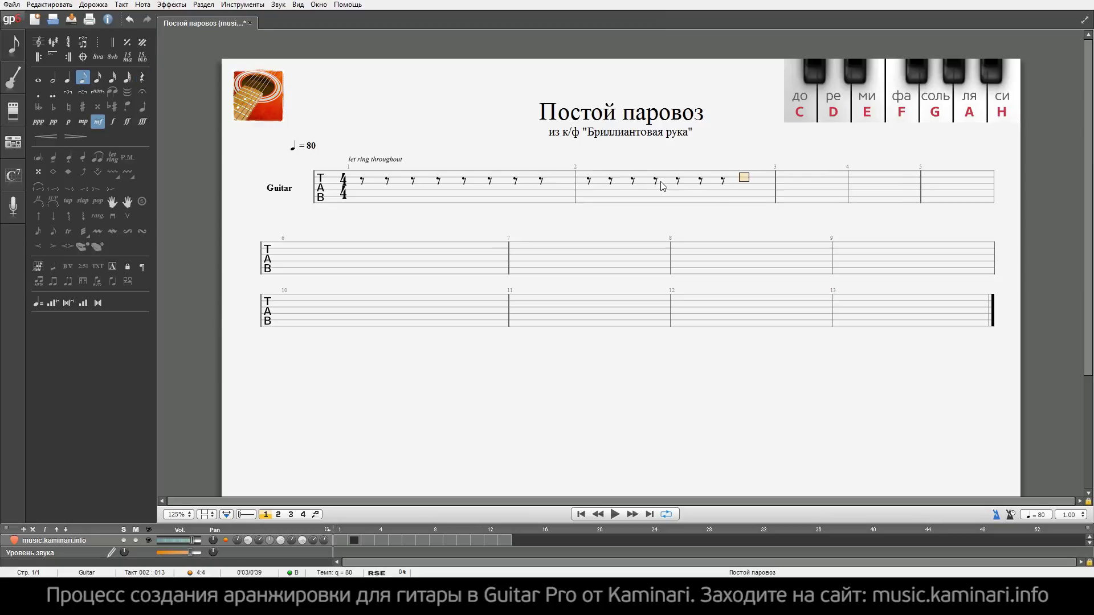
- Copy the eight eighth rests of bar 2 and paste them into bars 3 to 13
left_click_drag(590, 181, 743, 196)
key("ctrl+c")
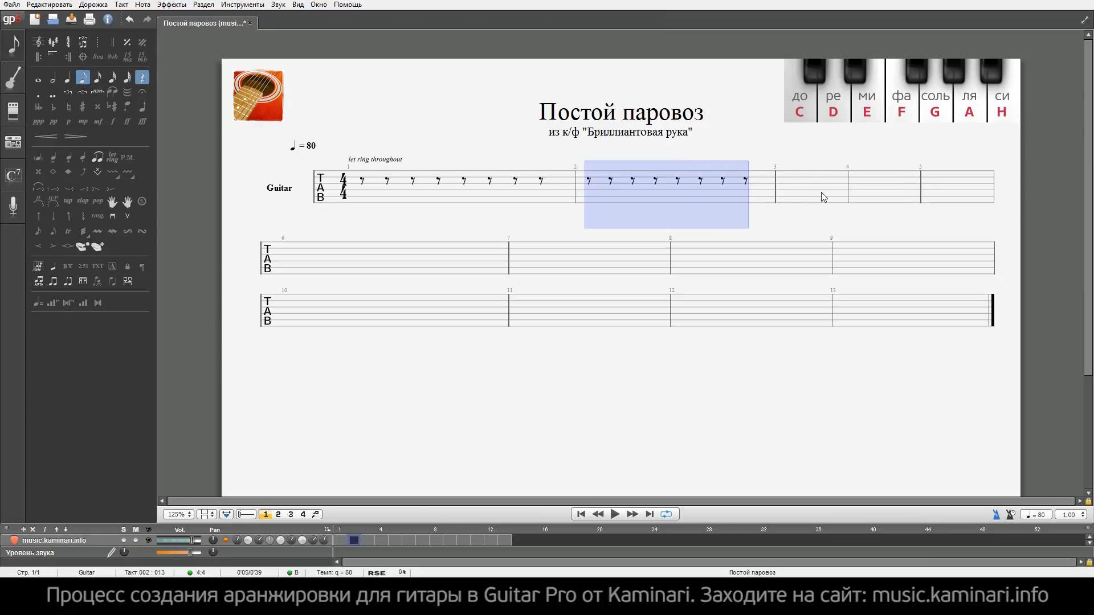
left_click(814, 189)
key("ctrl+v")
key("ctrl+v")
key("ctrl+v")
key("ctrl+v")
key("ctrl+v")
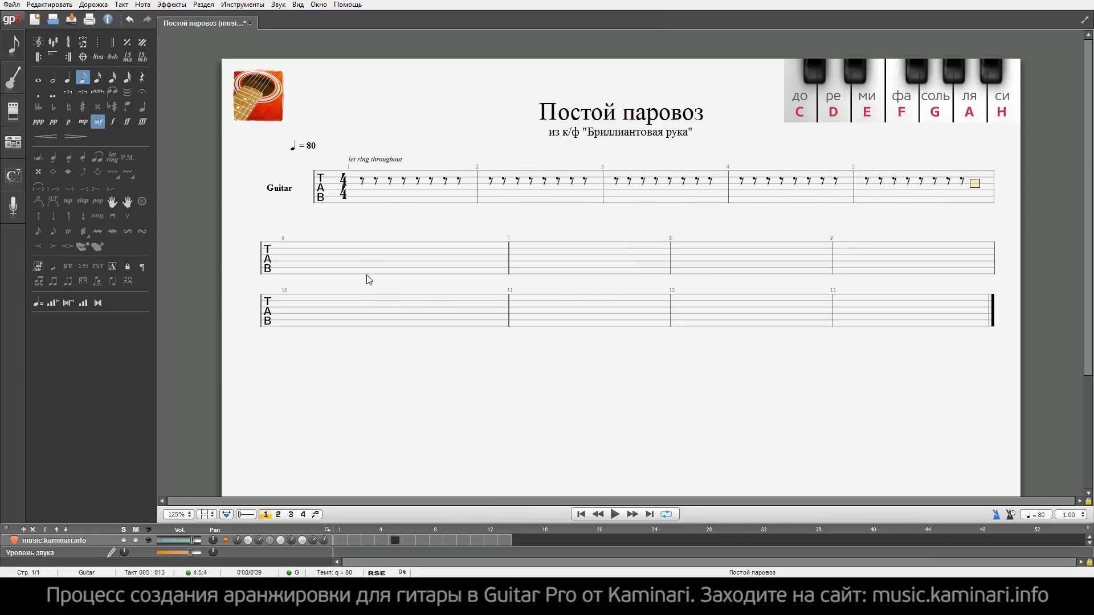
key("ctrl+v")
key("ctrl+v")
key("ctrl+v")
key("ctrl+v")
key("ctrl+v")
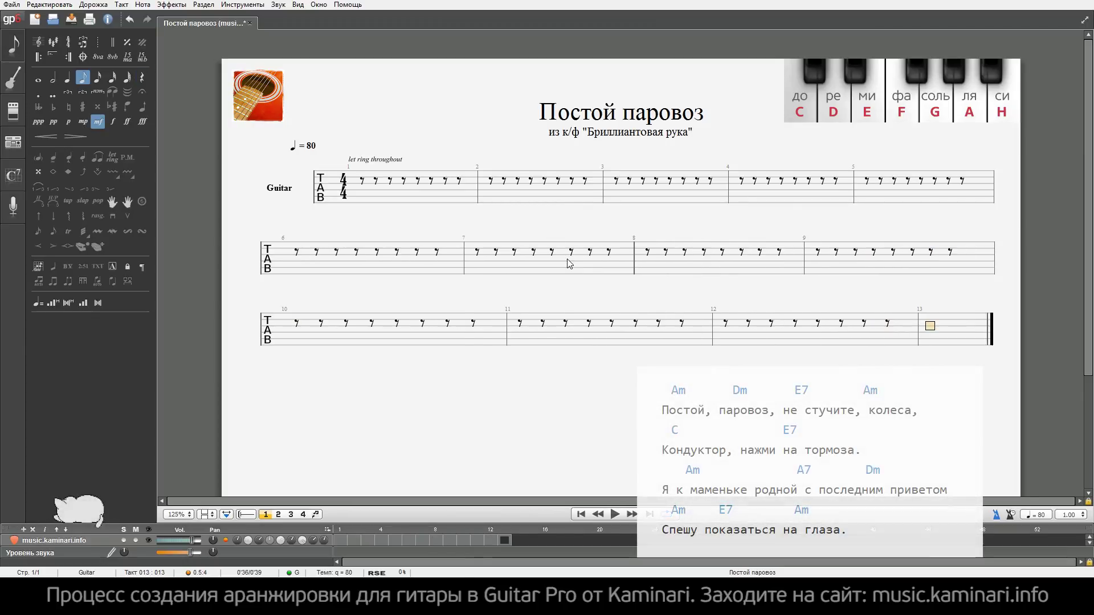
key("ctrl+v")
left_click(460, 179)
left_click(494, 177)
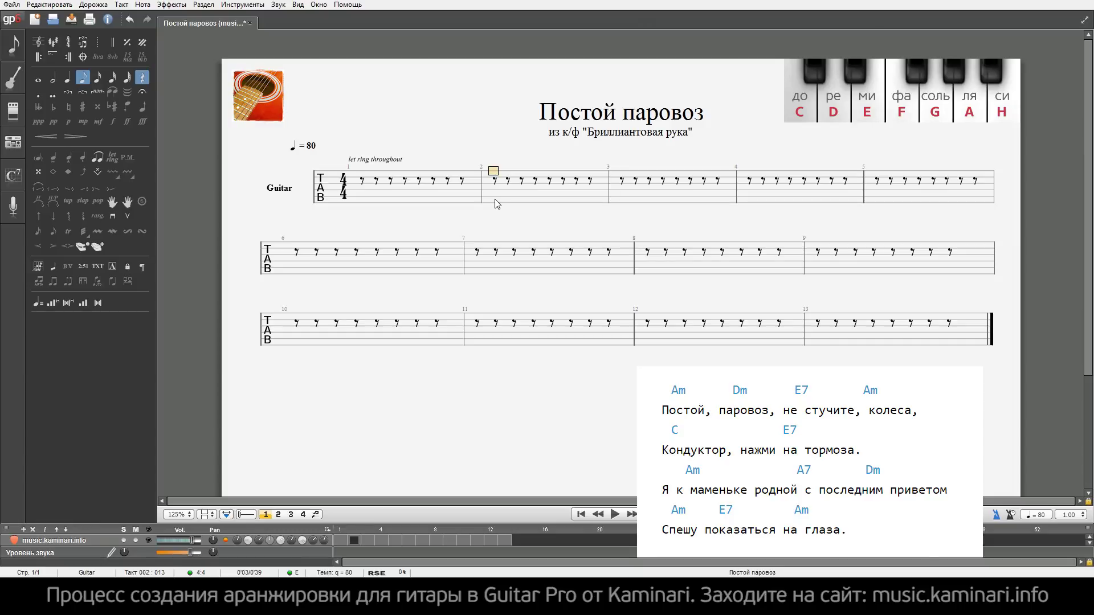
left_click_drag(498, 198, 346, 190)
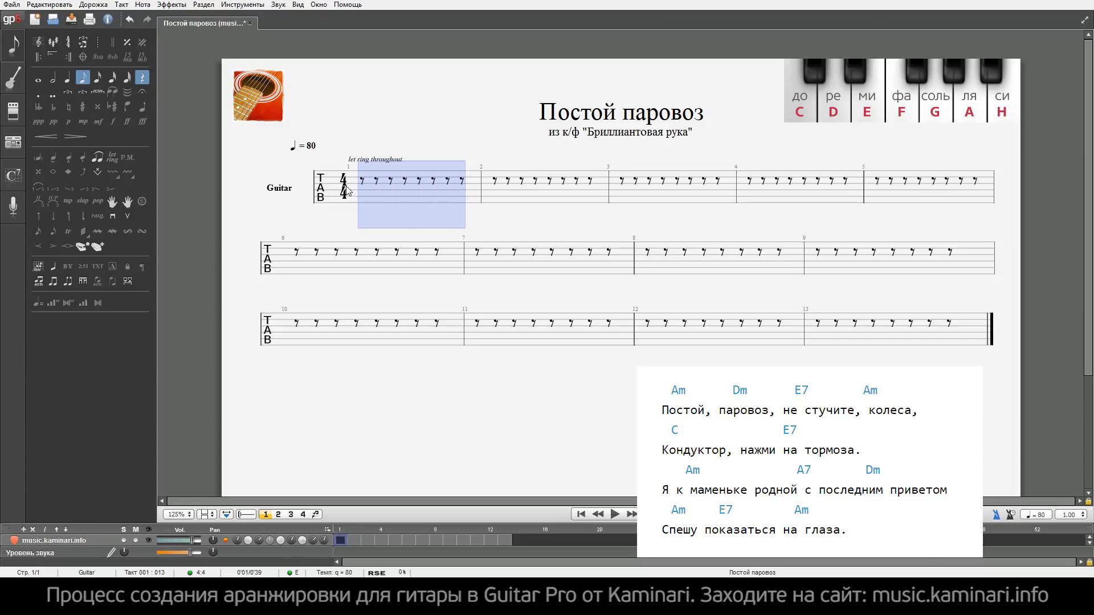
- Enter an Am chord on the first beat of bar 2, with frets 1, 2, 2 and 0 on strings 2 to 5
left_click(495, 180)
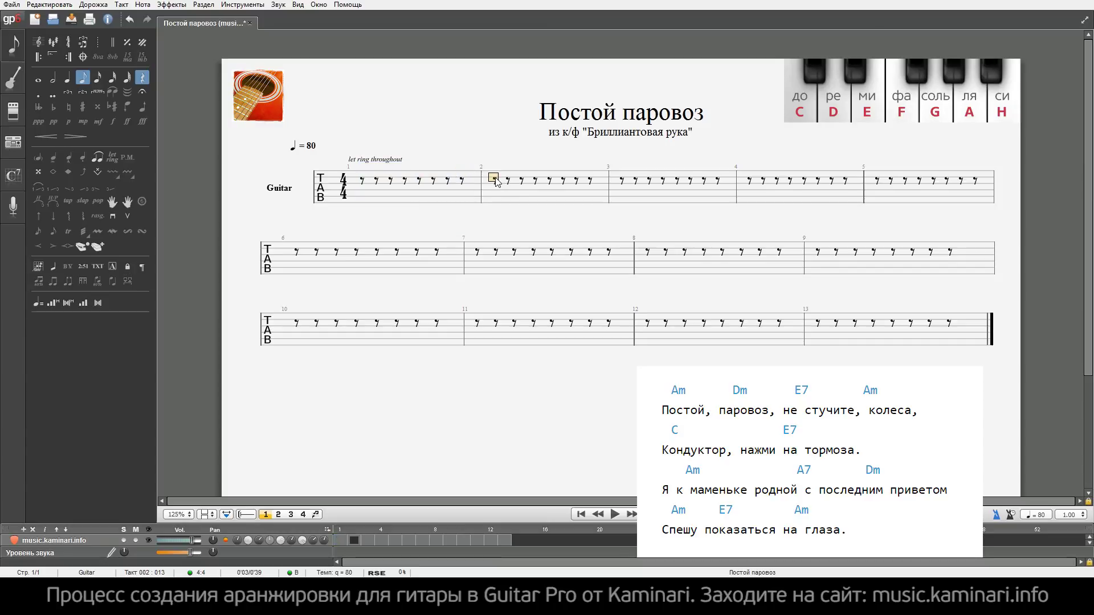
key("1")
key("Down")
key("2")
key("Down")
key("2")
key("Down")
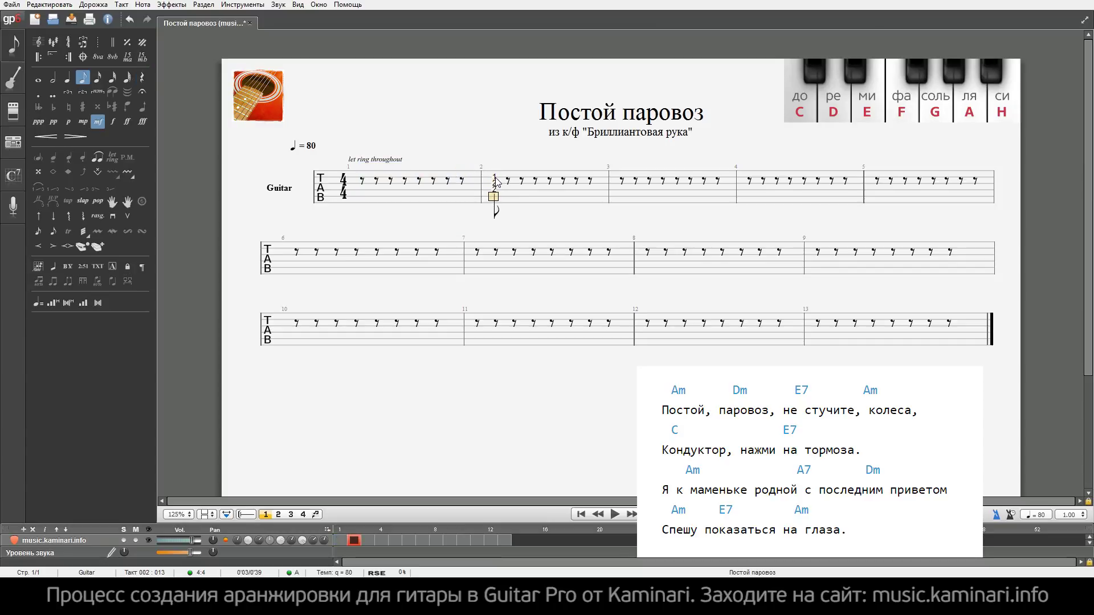
key("0")
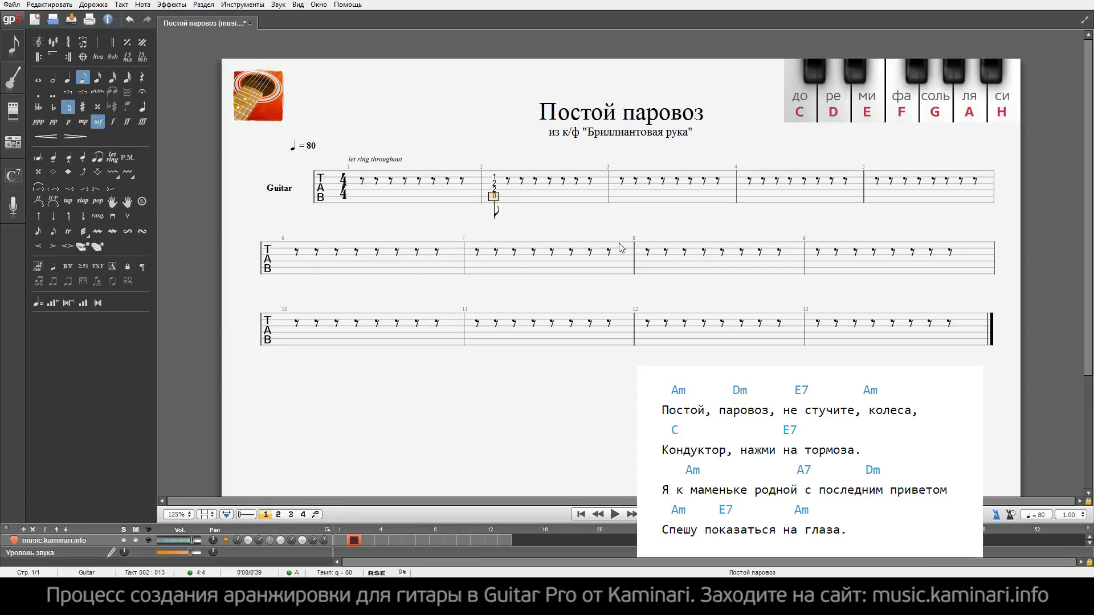
- Label the chord on the first beat of bar 2 as Am
key("a")
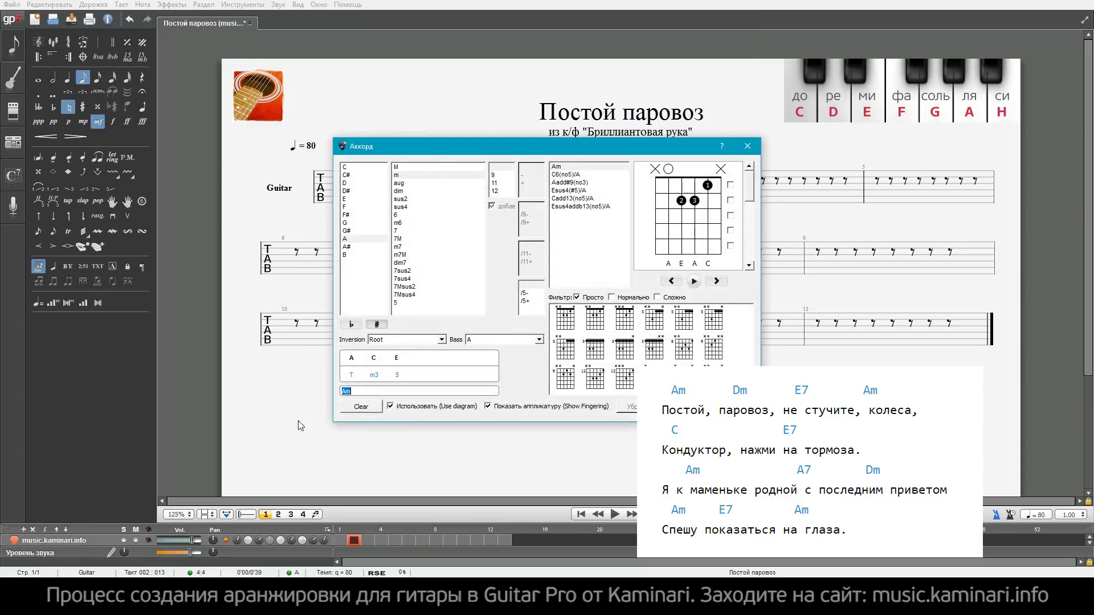
left_click(403, 177)
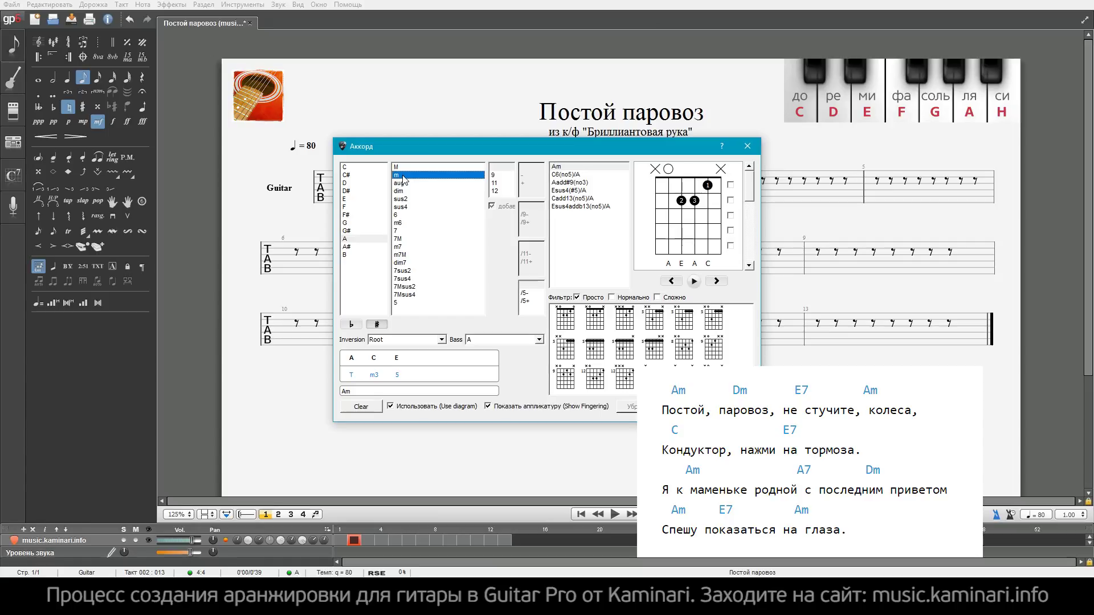
double_click(345, 391)
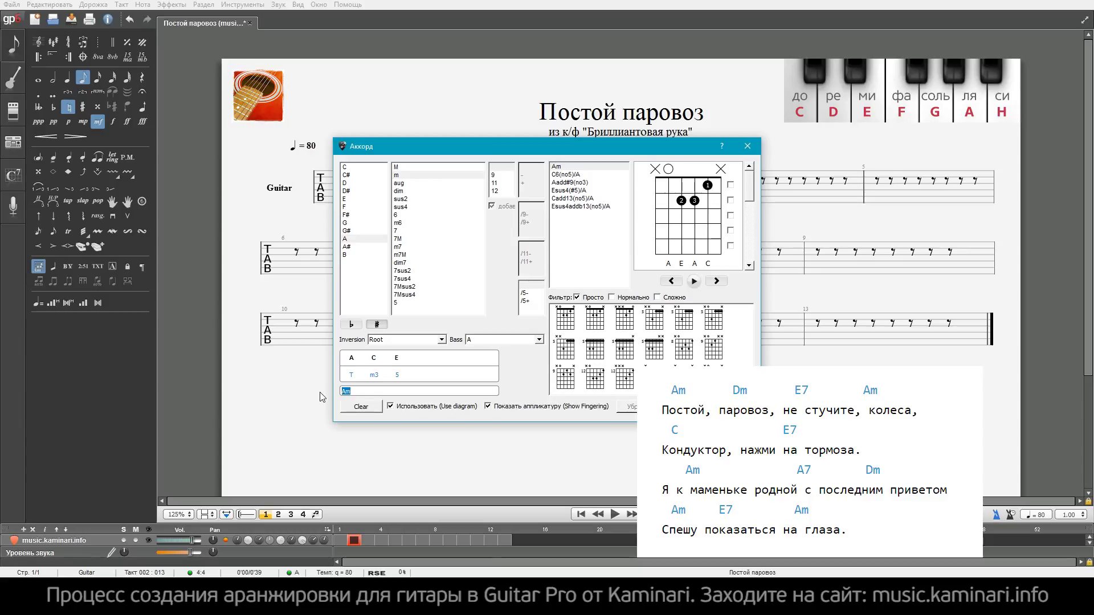
type("Am")
key("Return")
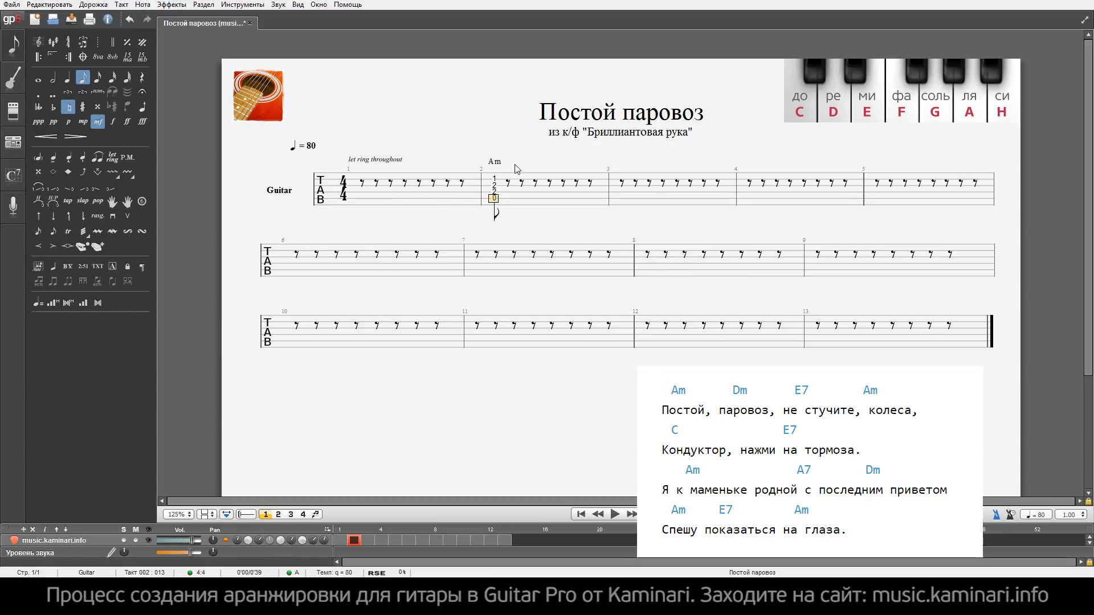
- Play the score from the last rest of bar 1 into the Am chord of bar 2
left_click(463, 181)
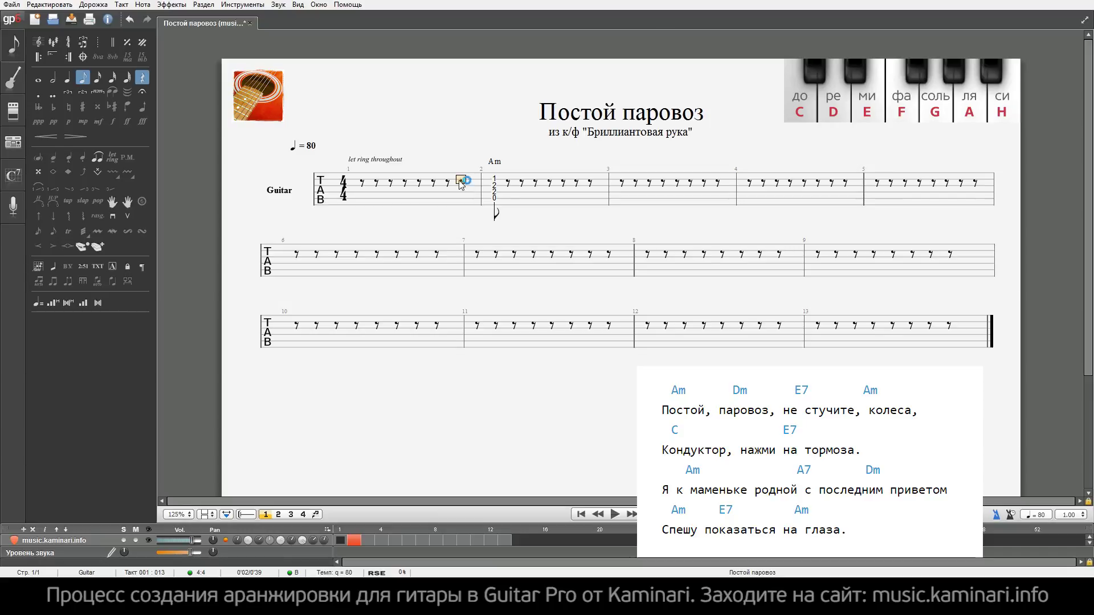
left_click(520, 182)
left_click(460, 181)
key("space")
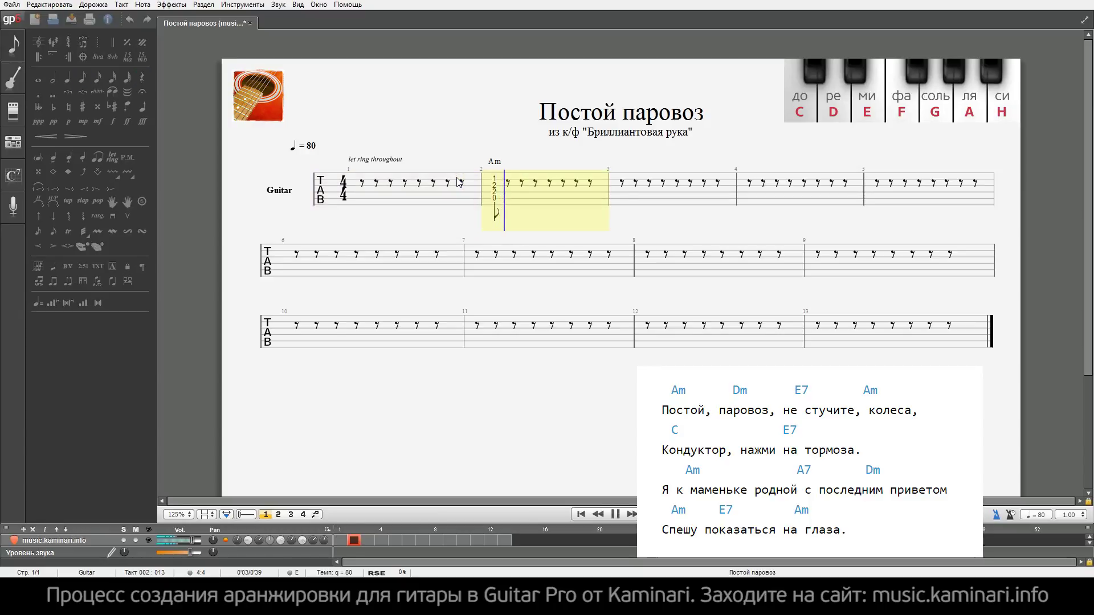
- Label the fifth eighth of bar 2 as Dm and enter an open note on its fourth string
left_click(549, 181)
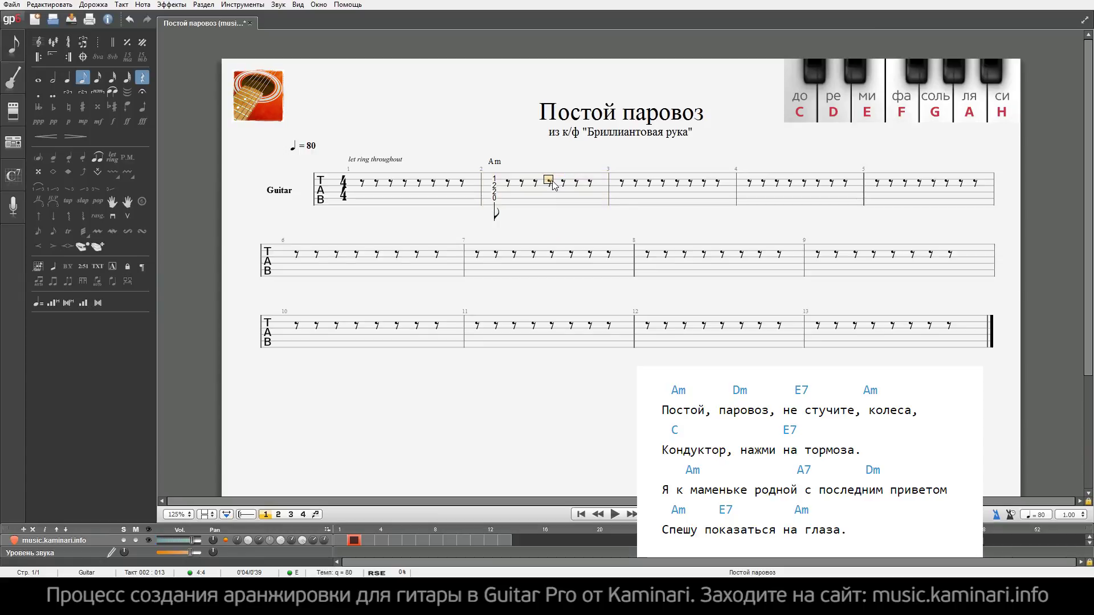
type("a")
type("Dm")
key("Return")
key("Down")
key("0")
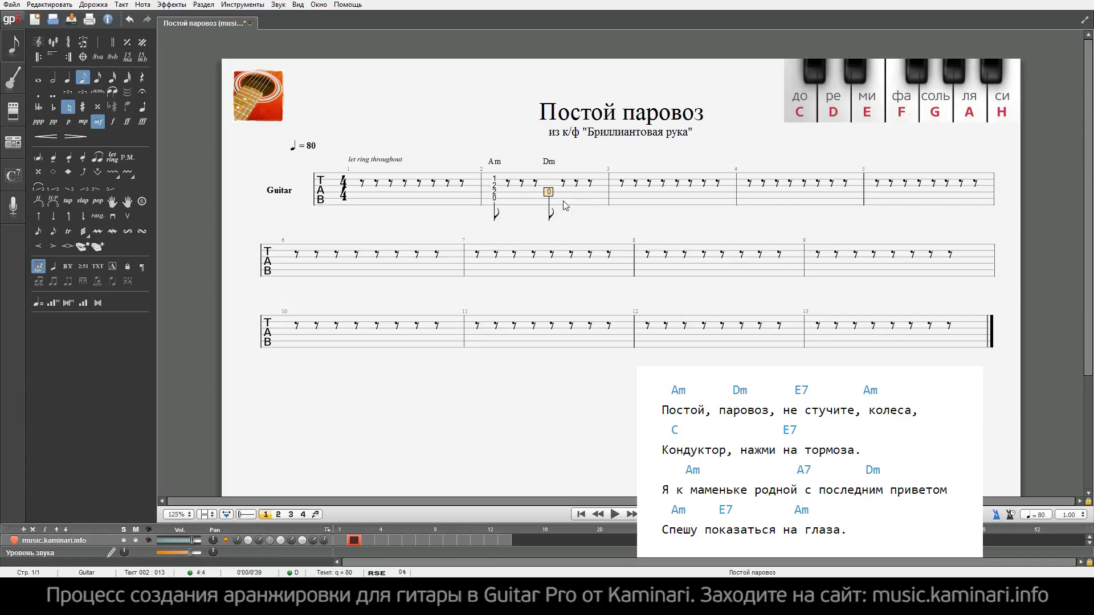
- Re-enter fret 1 on the second string of the Am chord and show the track's tuning and sound settings
left_click(494, 180)
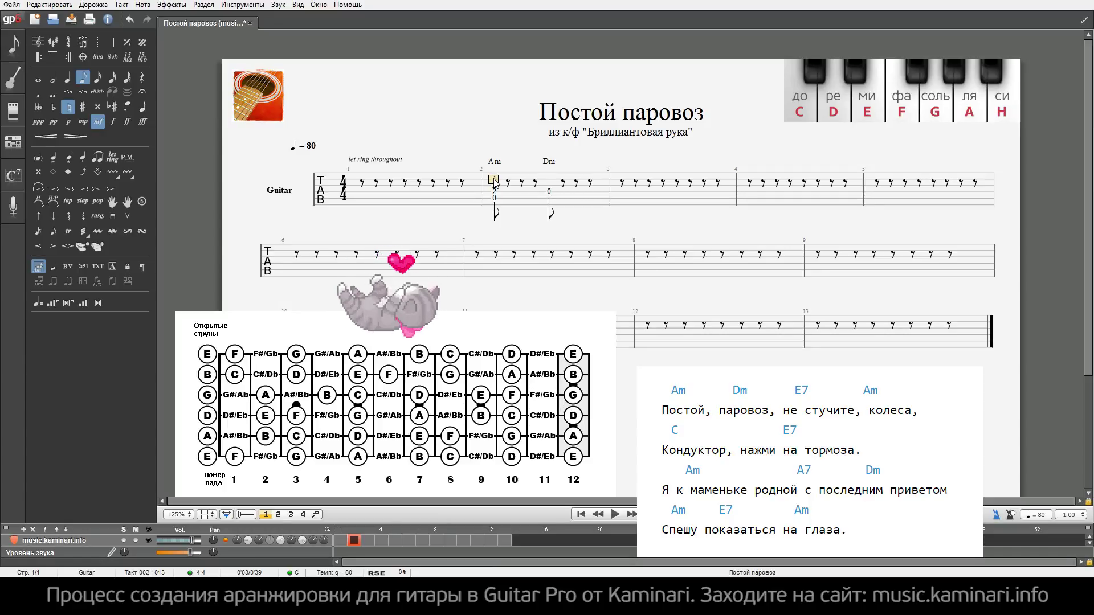
type("1")
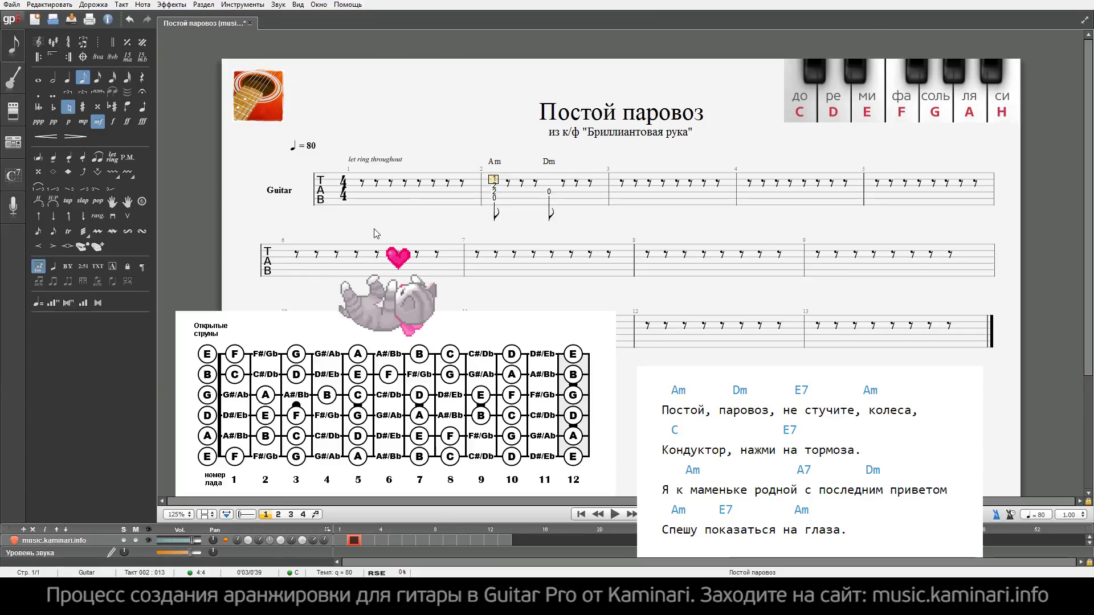
left_click(17, 86)
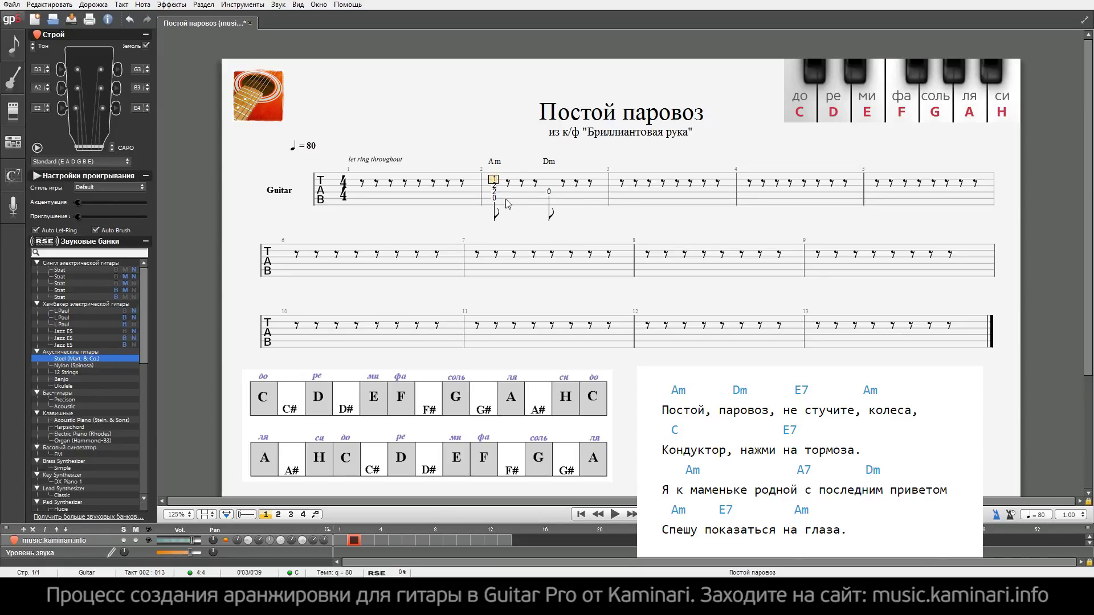
type("1")
- Label the first eighth of bar 3 with an E chord name
left_click(462, 178)
left_click(494, 180)
left_click(548, 179)
left_click(622, 176)
type("aE")
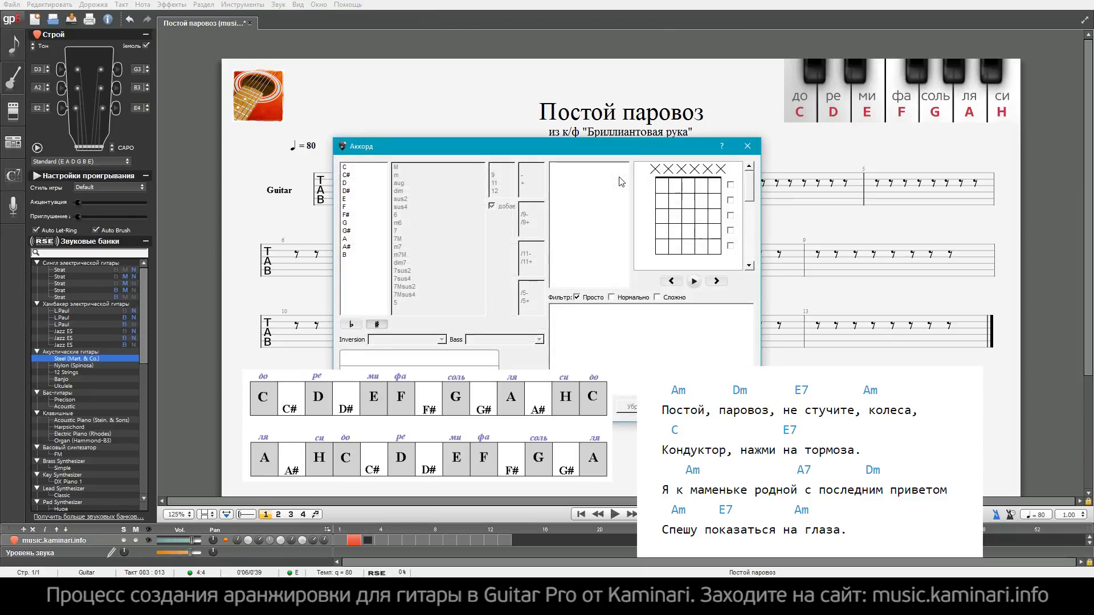
key("Return")
- Label the fifth eighth of bar 3 with an Am chord name
key("Right")
key("Right")
key("Right")
key("Right")
type("aAm")
key("Return")
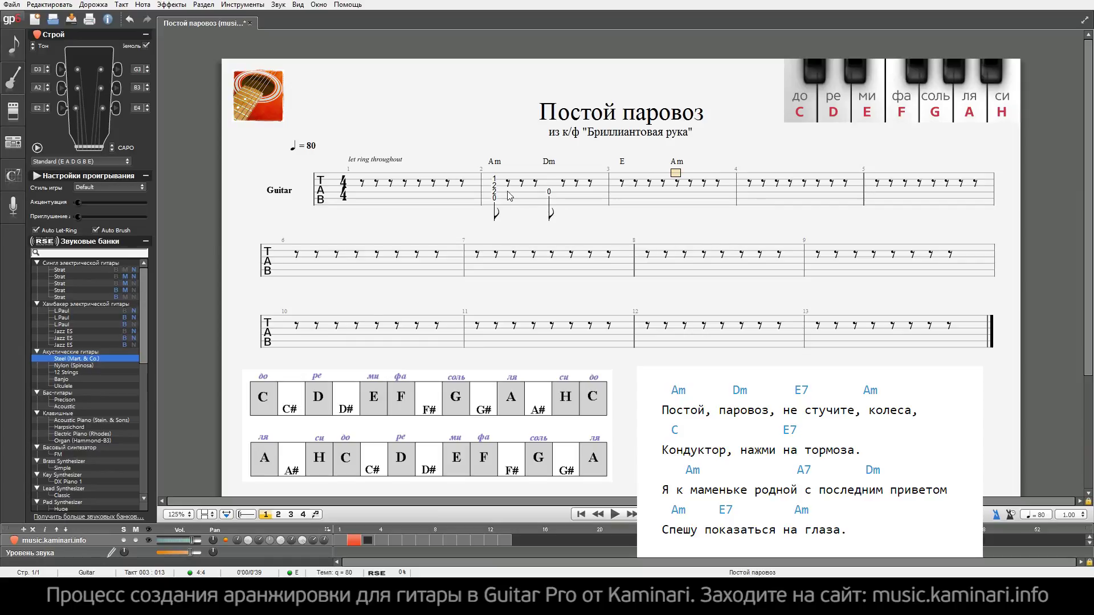
- Select the Am chord at the start of bar 2 and play the score from it
left_click(465, 186)
left_click(461, 173)
left_click(495, 181)
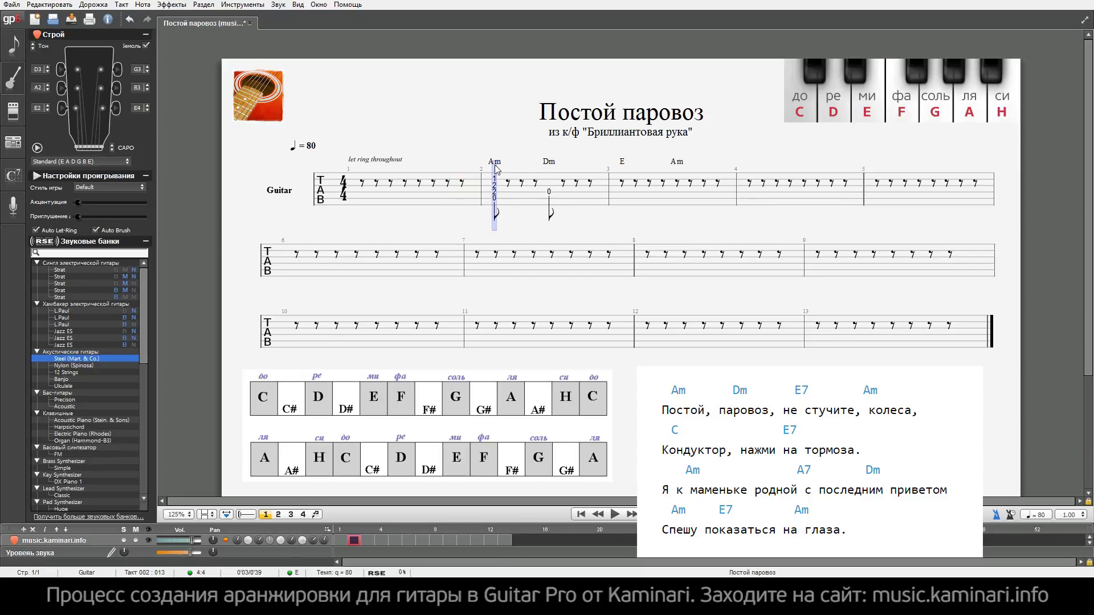
left_click_drag(496, 185, 506, 211)
left_click(494, 179)
key("space")
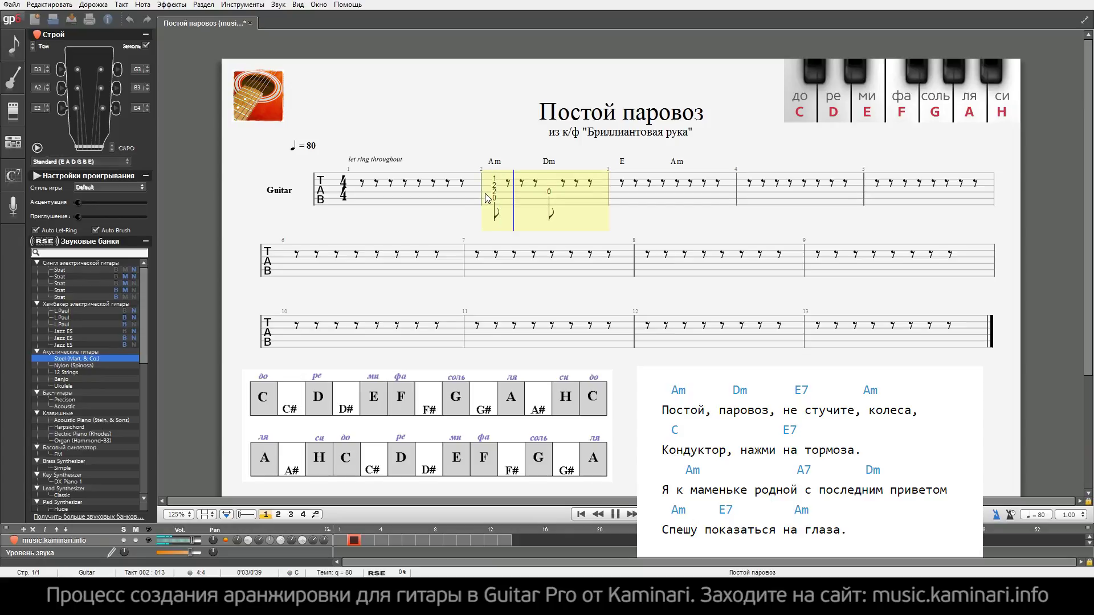
- Add an open first-string note to bar 2's Am chord and to the last eighth of bar 1, and play from it
key("space")
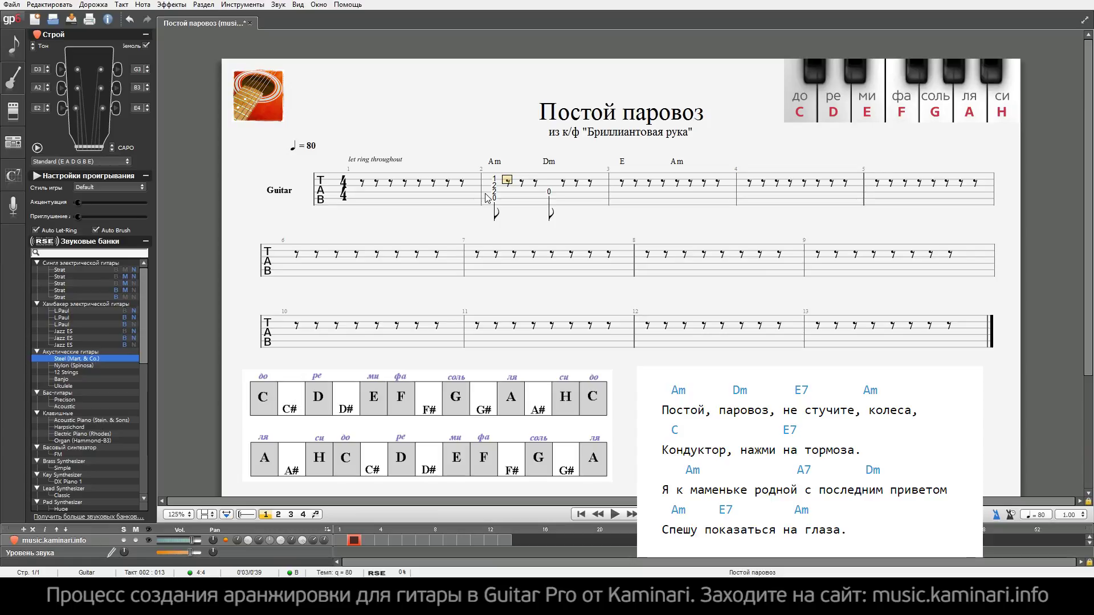
left_click(493, 178)
key("Delete")
key("Up")
key("Left")
type("0")
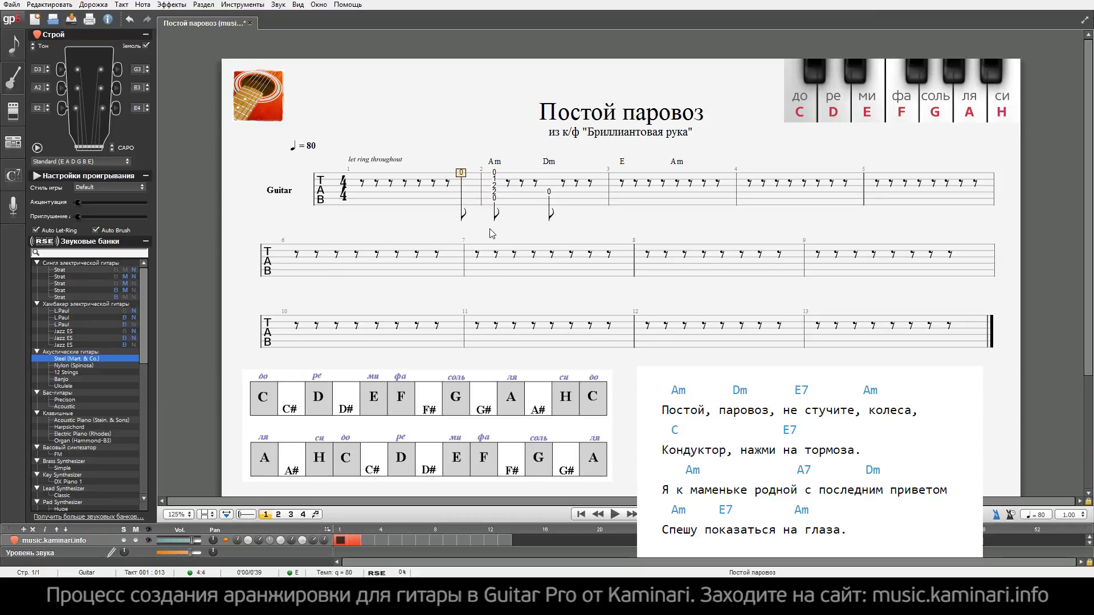
key("space")
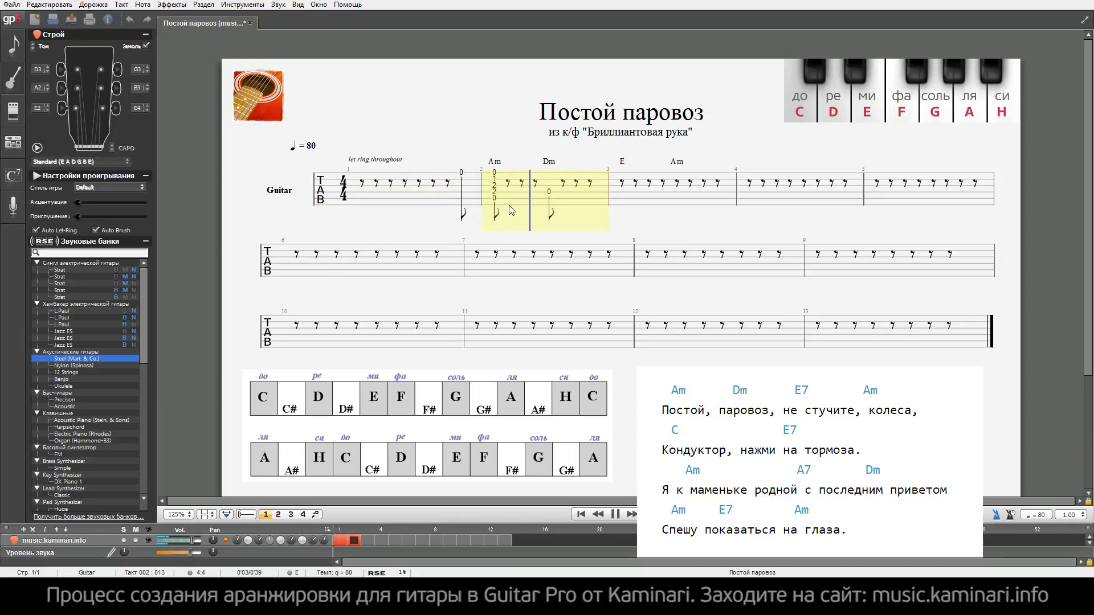
key("space")
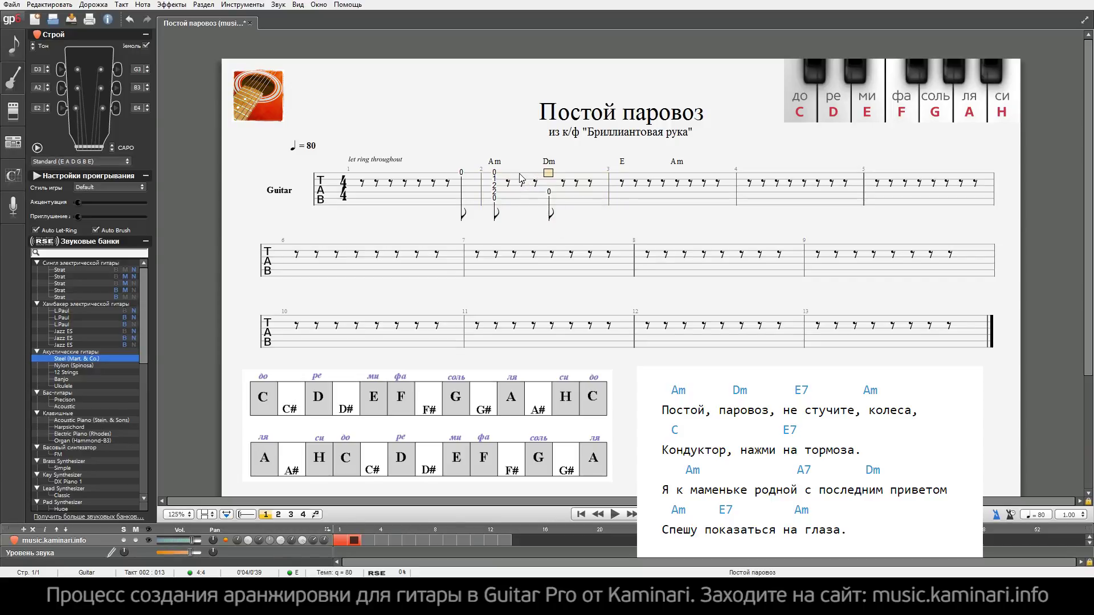
- Convert the two eighth rests before Dm in bar 2 to triplets, insert a third triplet rest, and play the bar
left_click(521, 182)
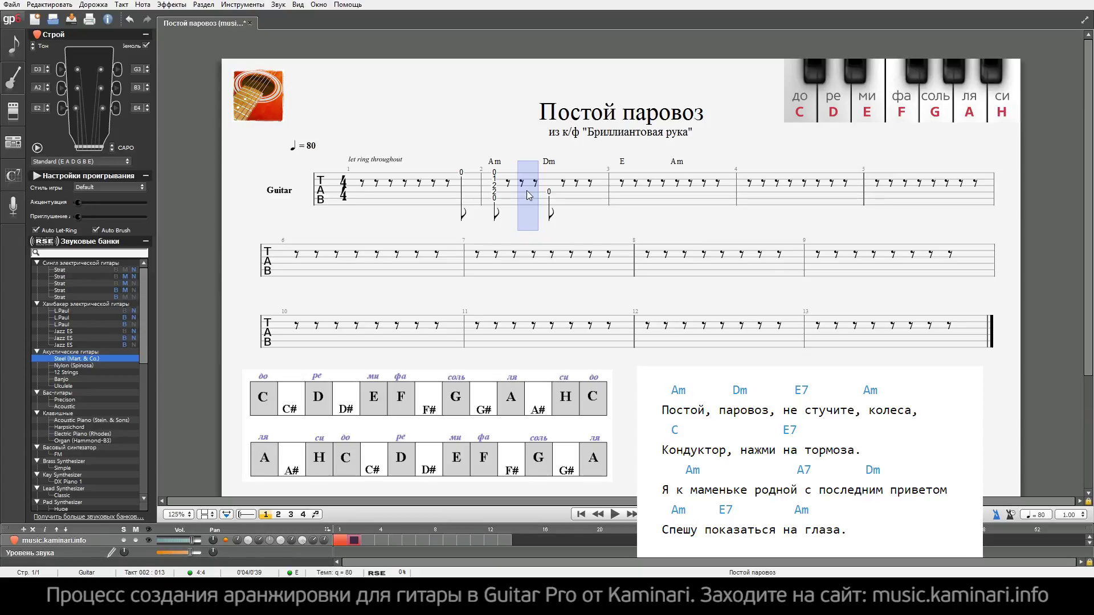
key("ctrl+3")
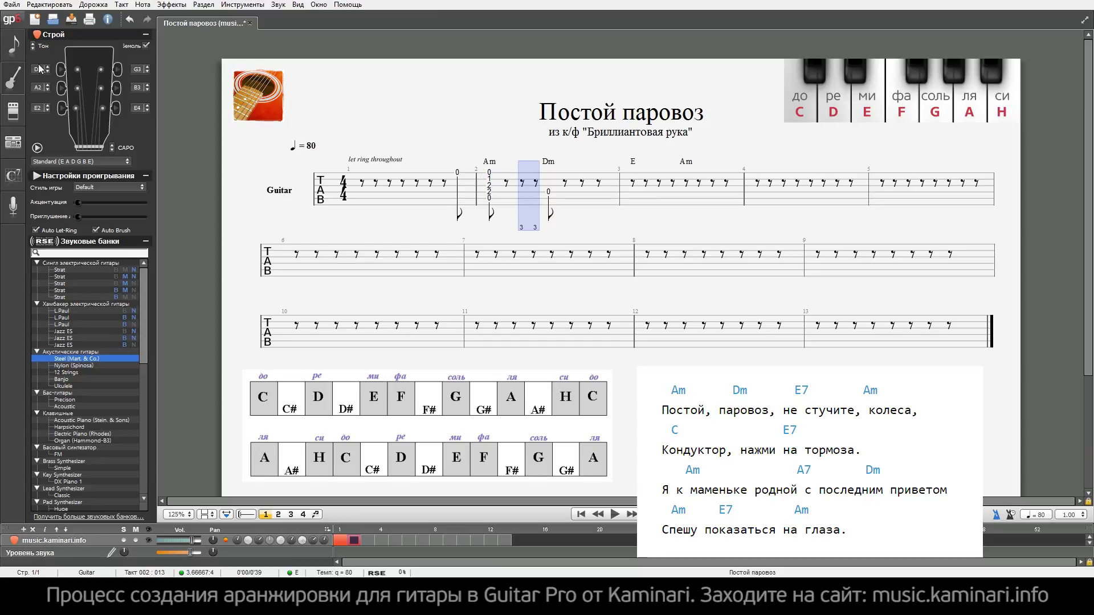
left_click(16, 52)
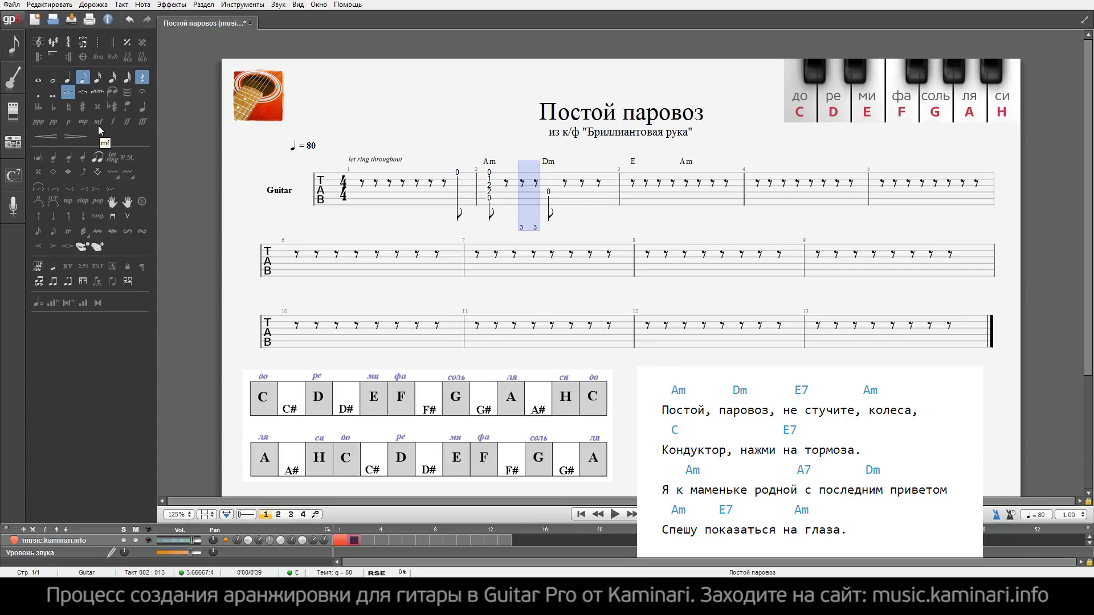
left_click(521, 186)
type("7")
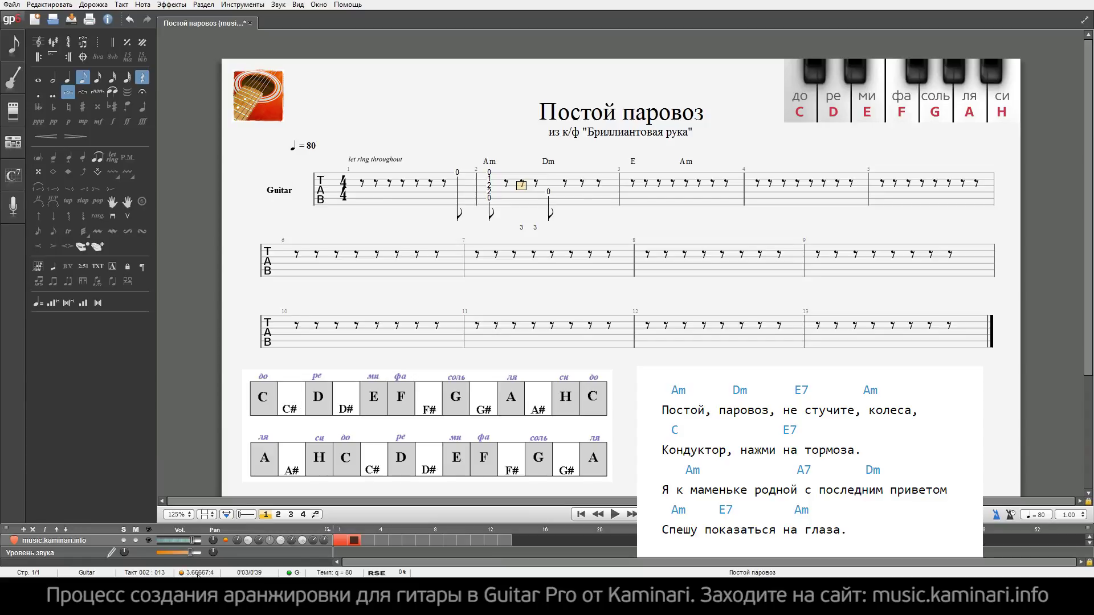
key("Insert")
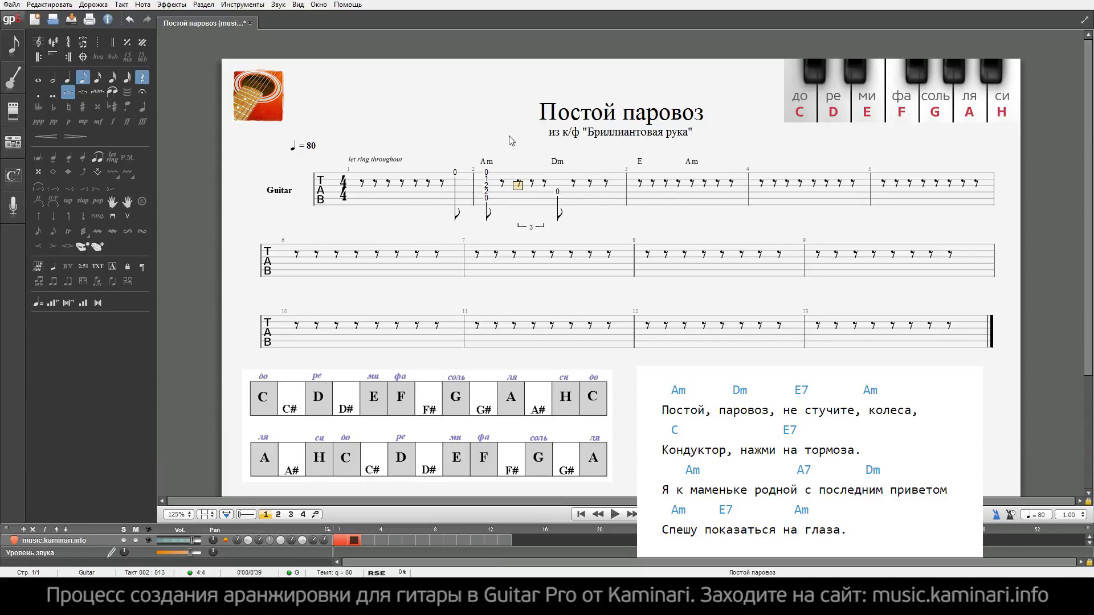
key("space")
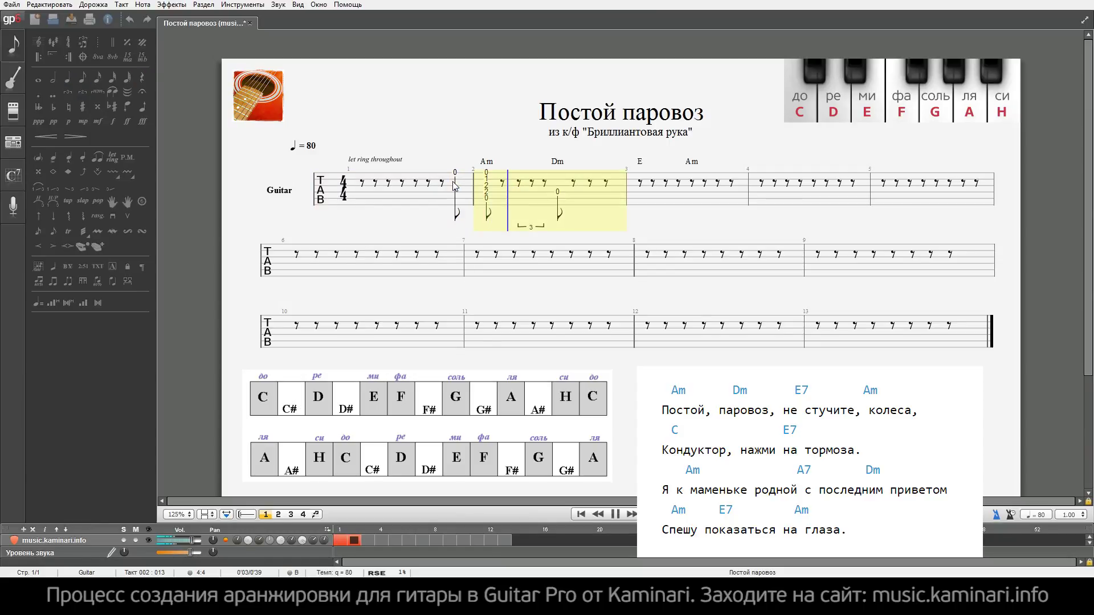
key("space")
- Enter first-string frets 3 and 2 on the last two triplet eighths before Dm, and fret 1 on the Dm beat
left_click(534, 173)
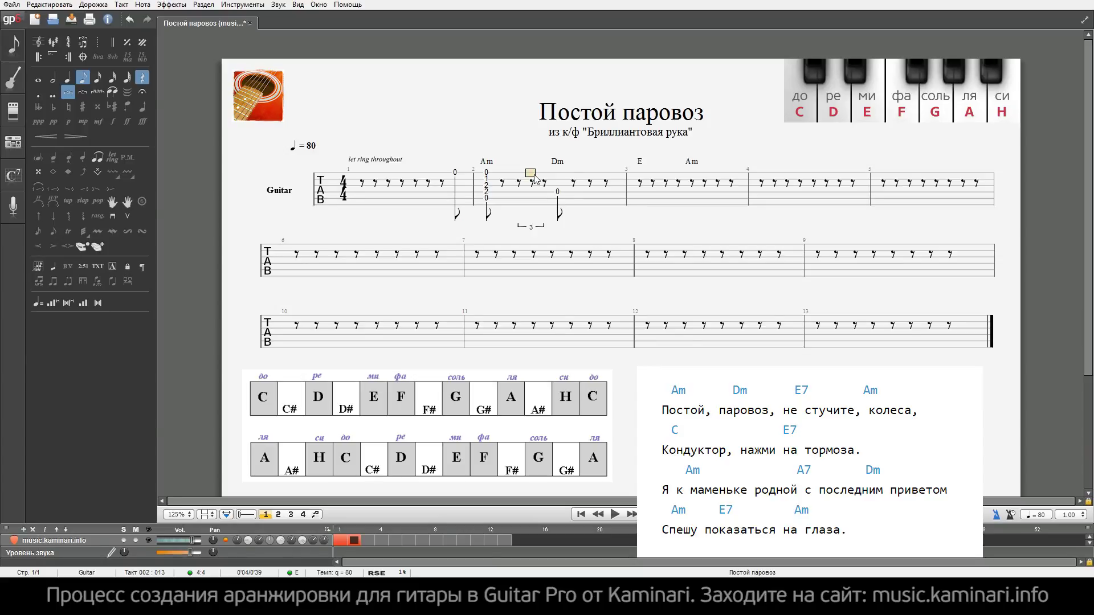
key("3")
key("Right")
key("2")
key("Right")
key("1")
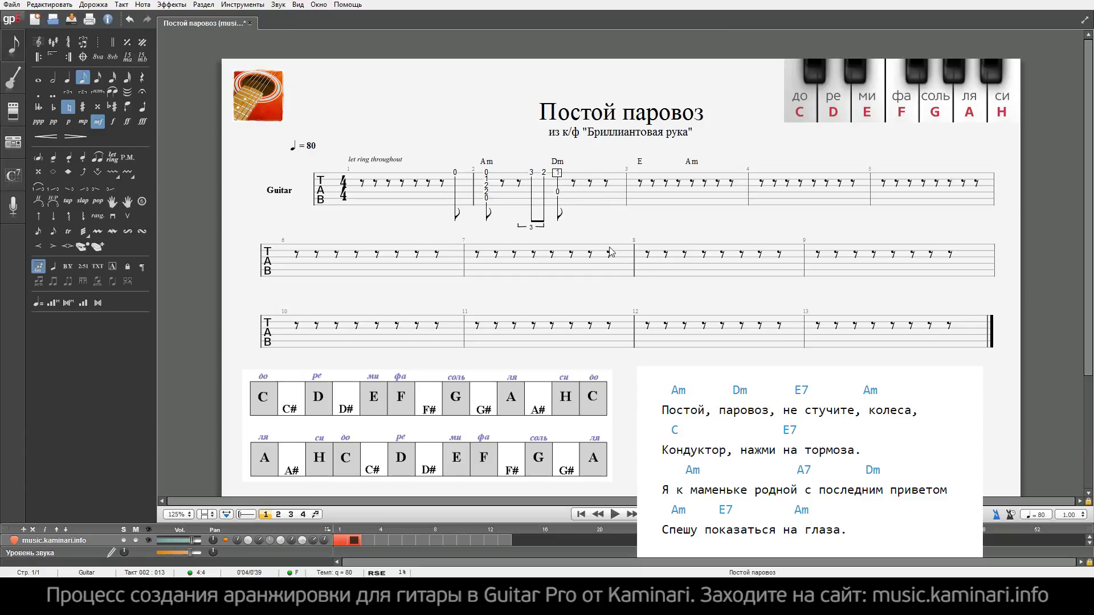
- Lower the system volume and play the score from the last eighth of bar 1 through bar 2
left_click(573, 182)
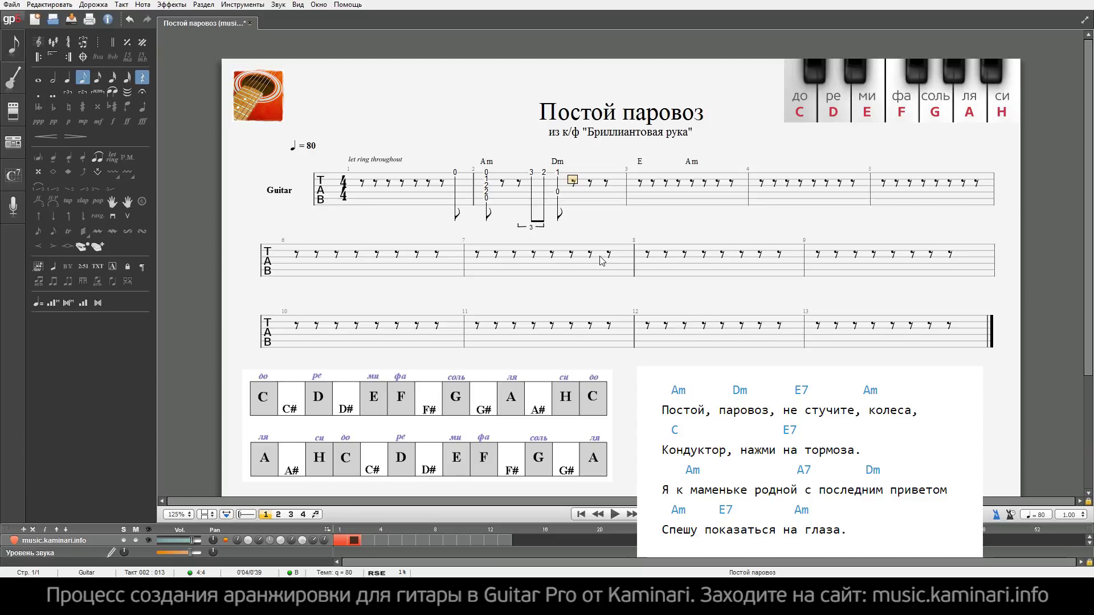
left_click(456, 173)
key("XF86AudioLowerVolume")
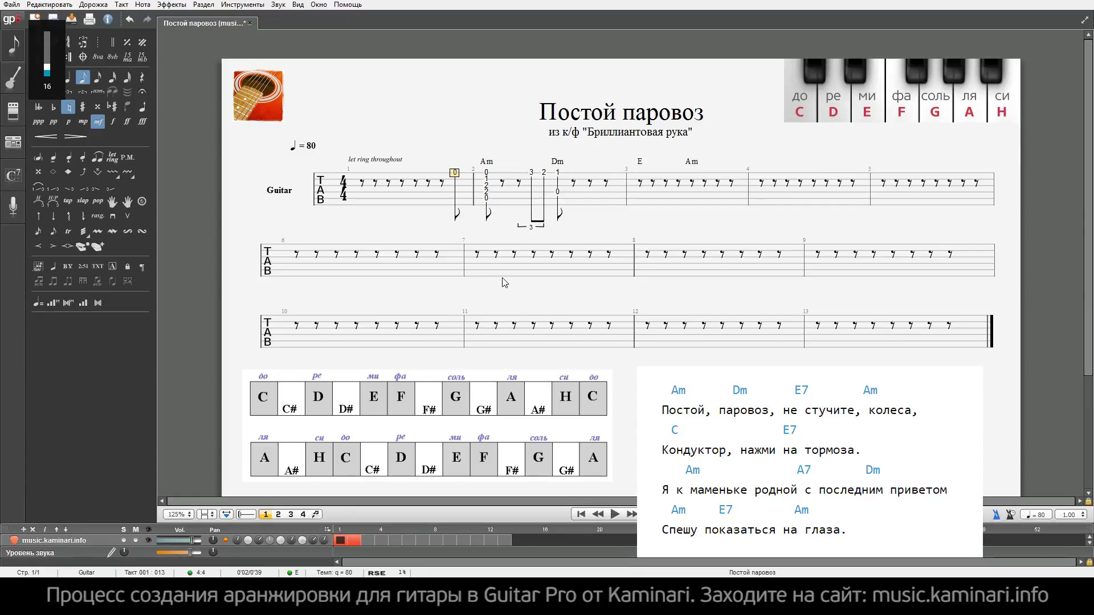
key("space")
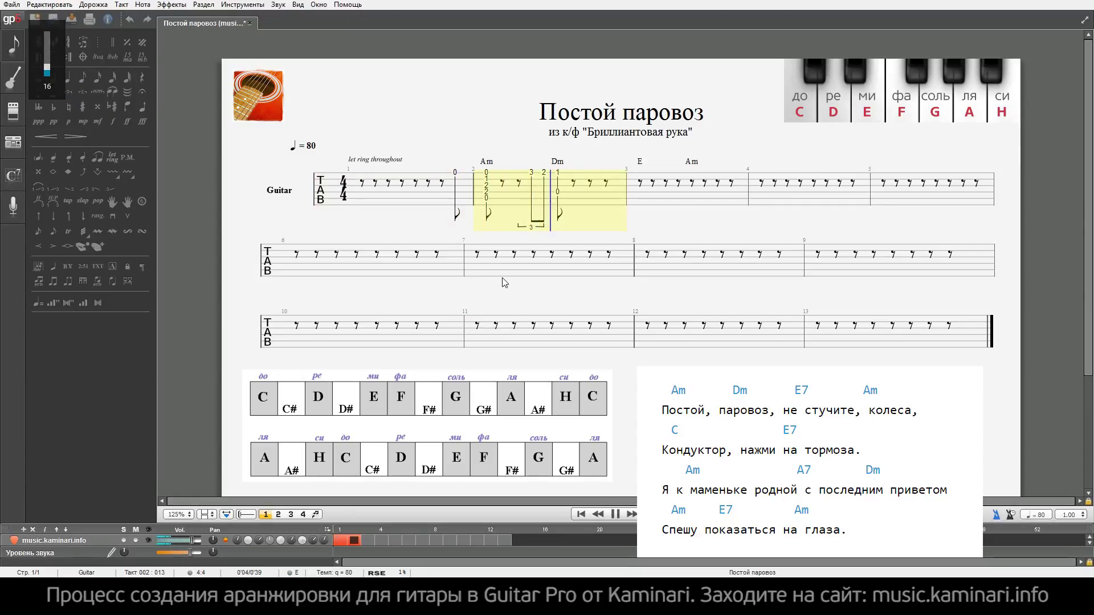
key("space")
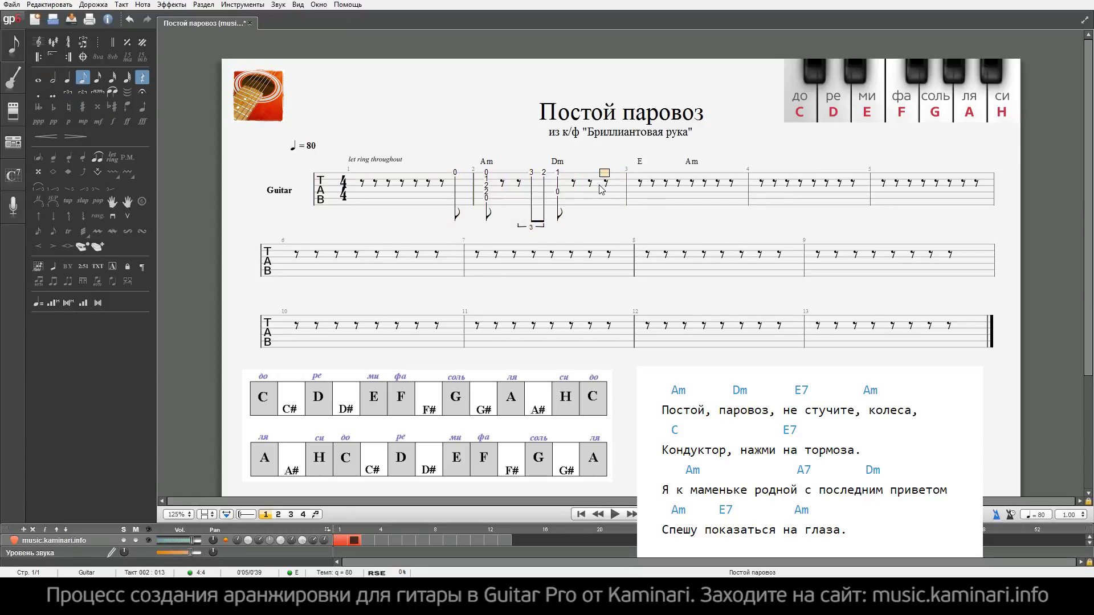
- Make the end of bar 2 an eighth-note triplet, enter second-string frets 3 and 1 there, and fret 0 under E in bar 3
left_click(607, 191)
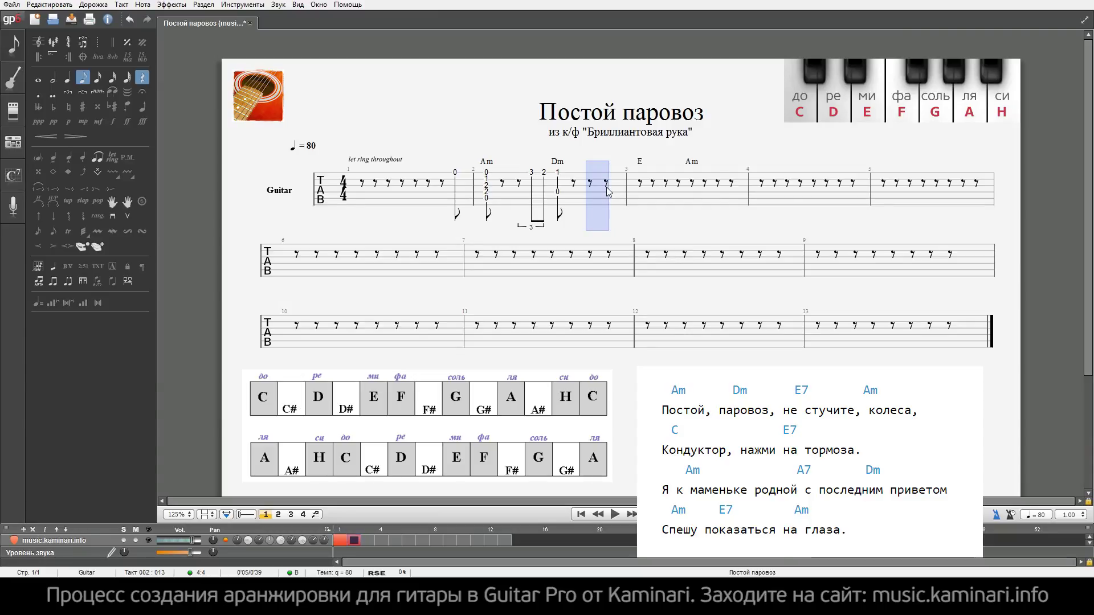
key("slash")
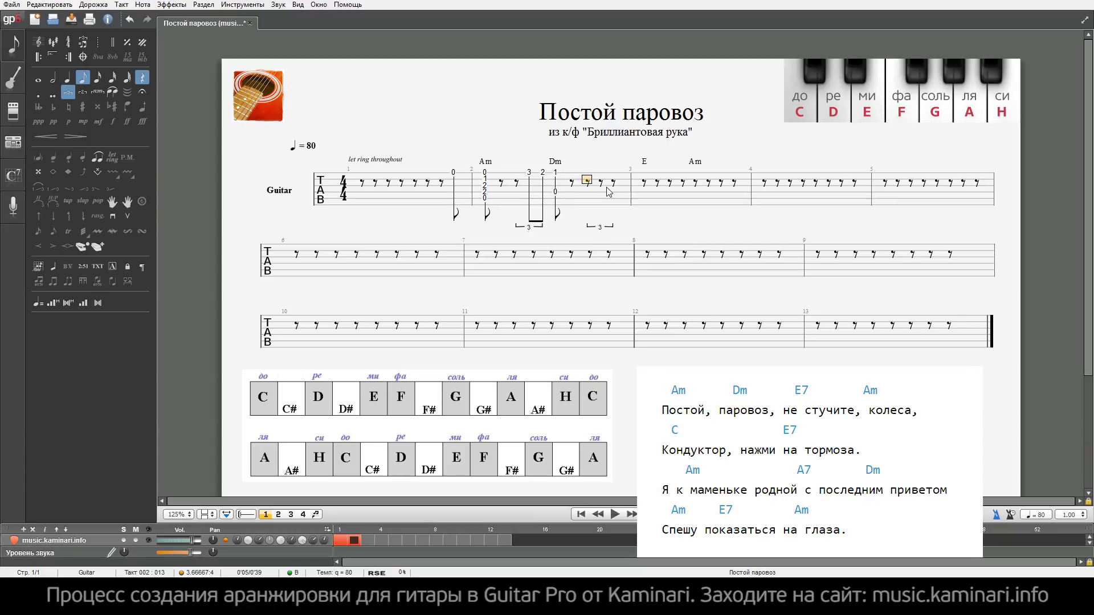
left_click(587, 184)
key("Right")
key("3")
key("Right")
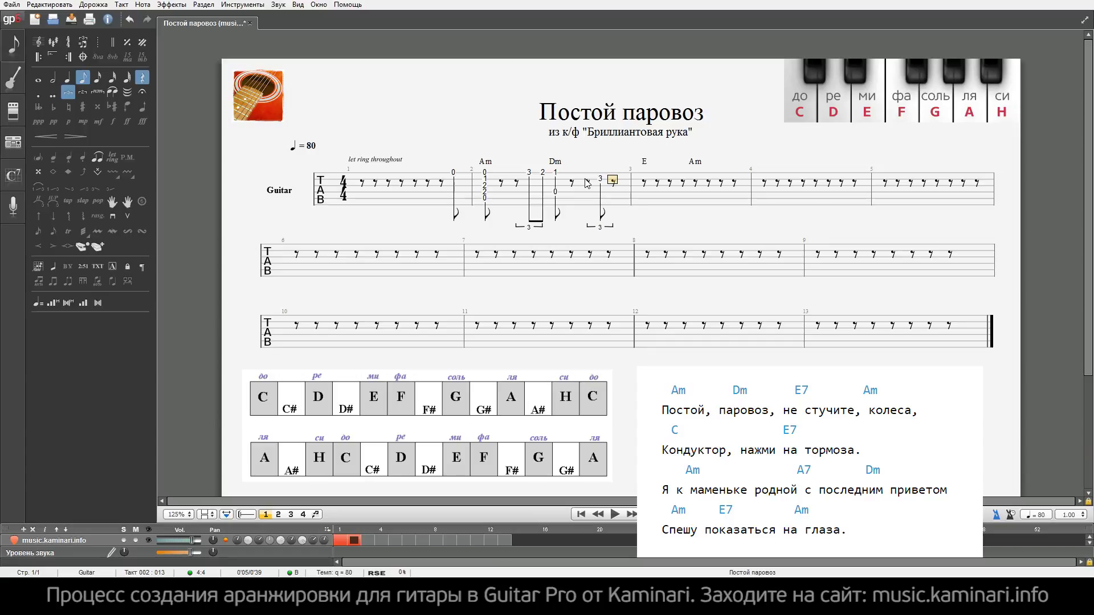
key("1")
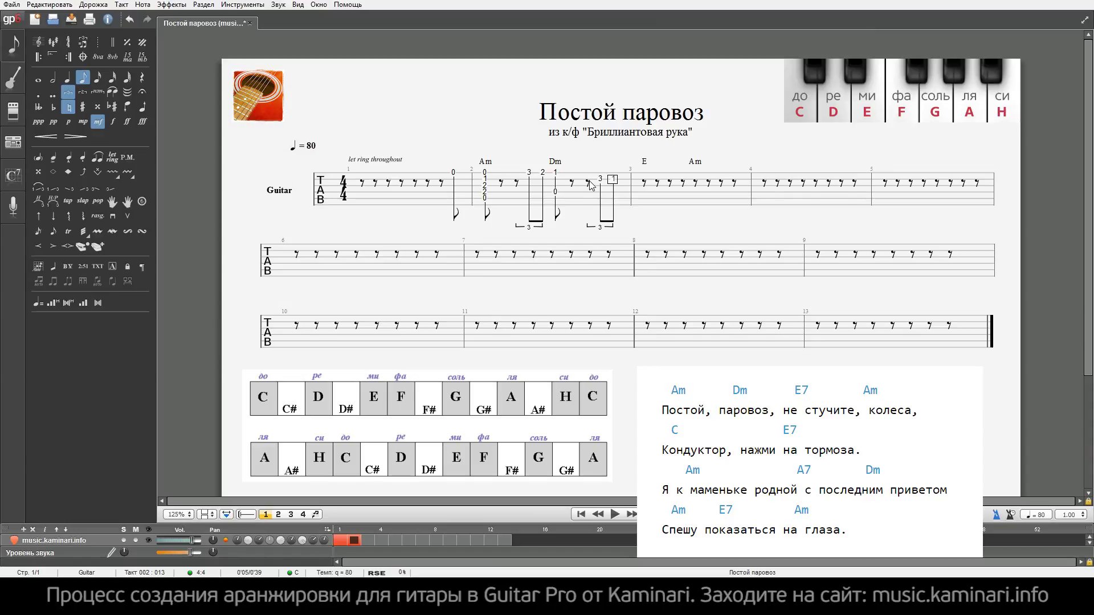
left_click(643, 181)
type("0")
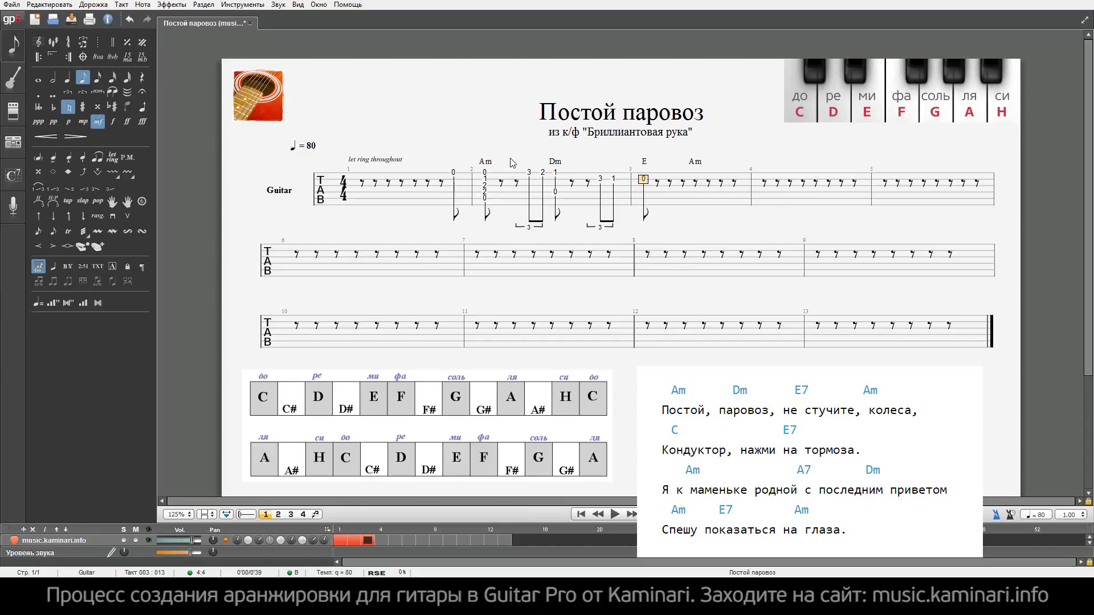
- Play the melody from the last eighth of bar 1 into bar 3
left_click(499, 183, "shift")
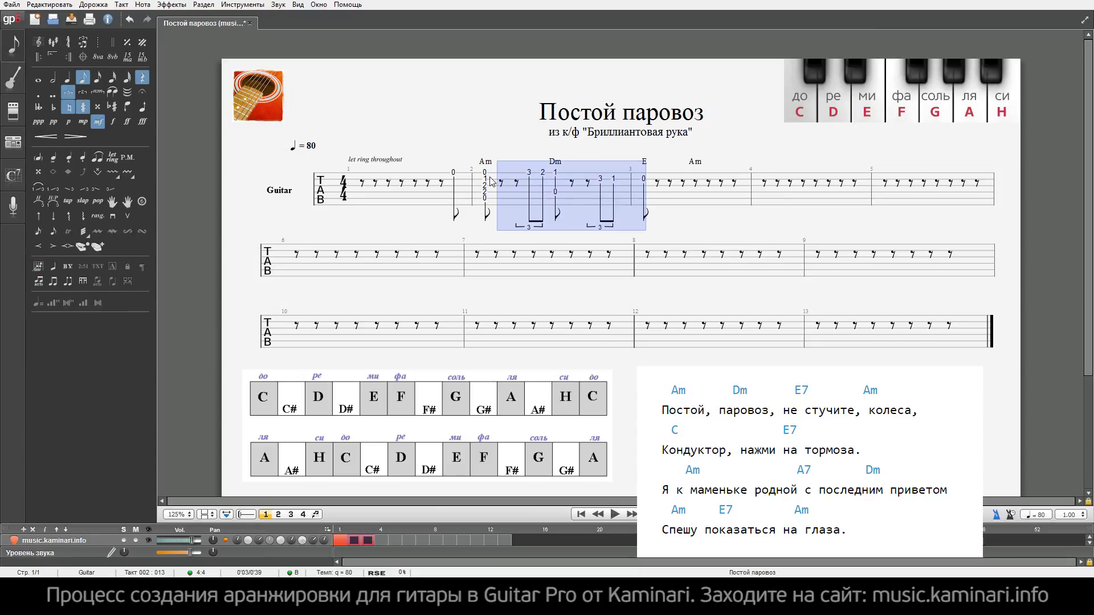
left_click(483, 178)
left_click(497, 208, "shift")
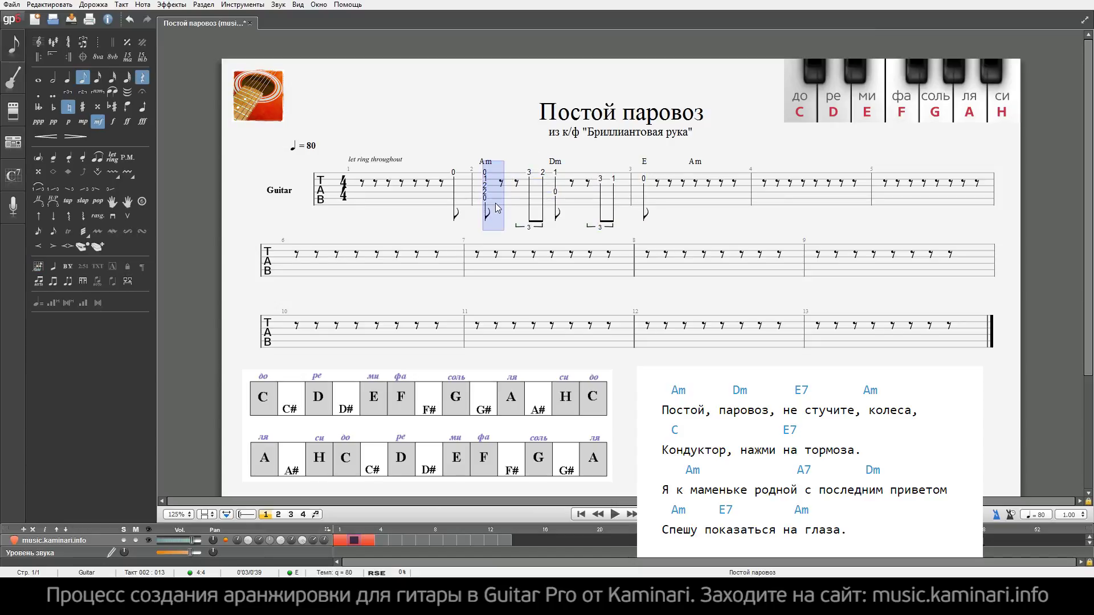
left_click(516, 181)
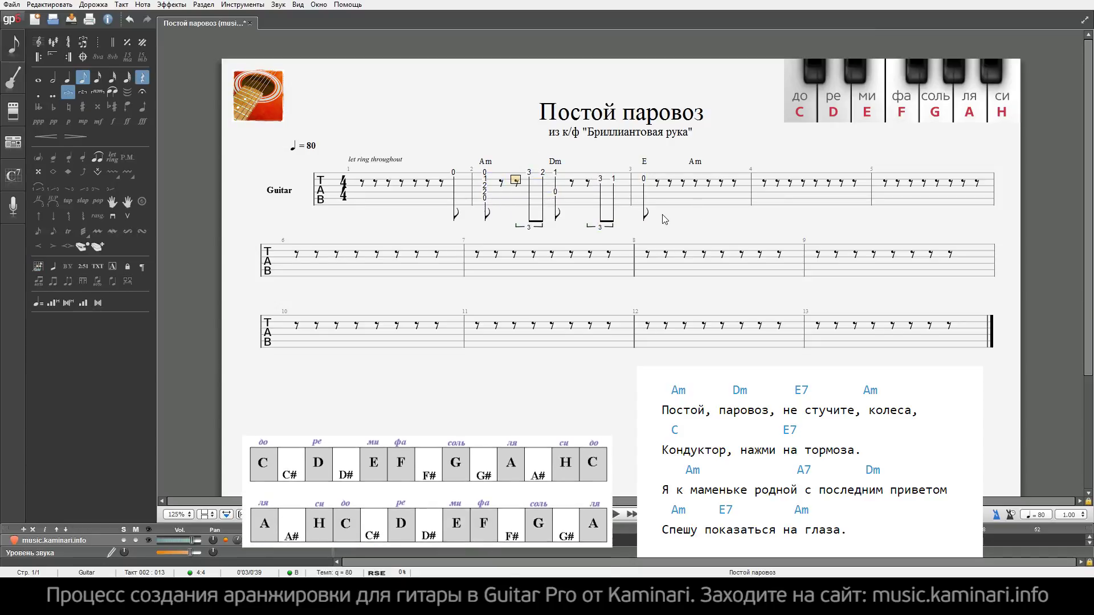
left_click(453, 187)
key("space")
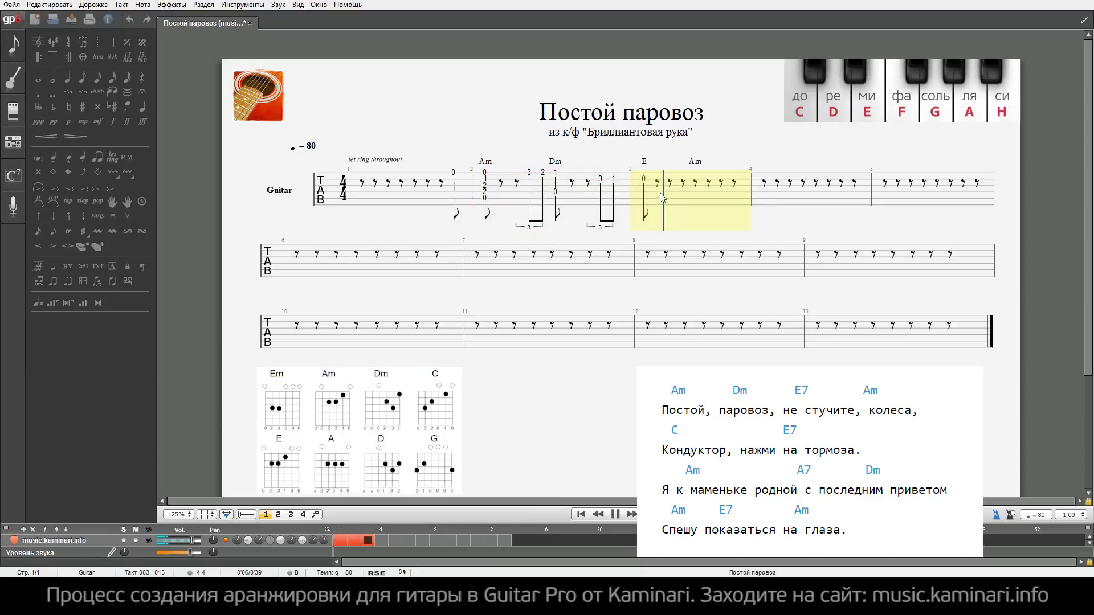
- Enter an open first-string note on the third eighth of bar 3 and play it back
left_click(644, 179)
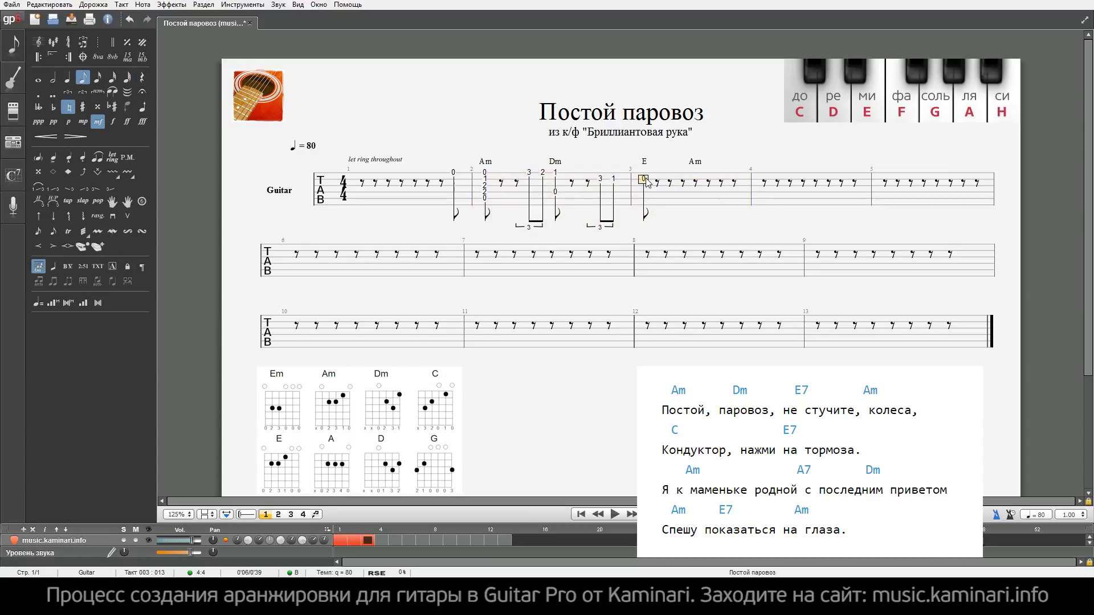
key("Right")
key("Up")
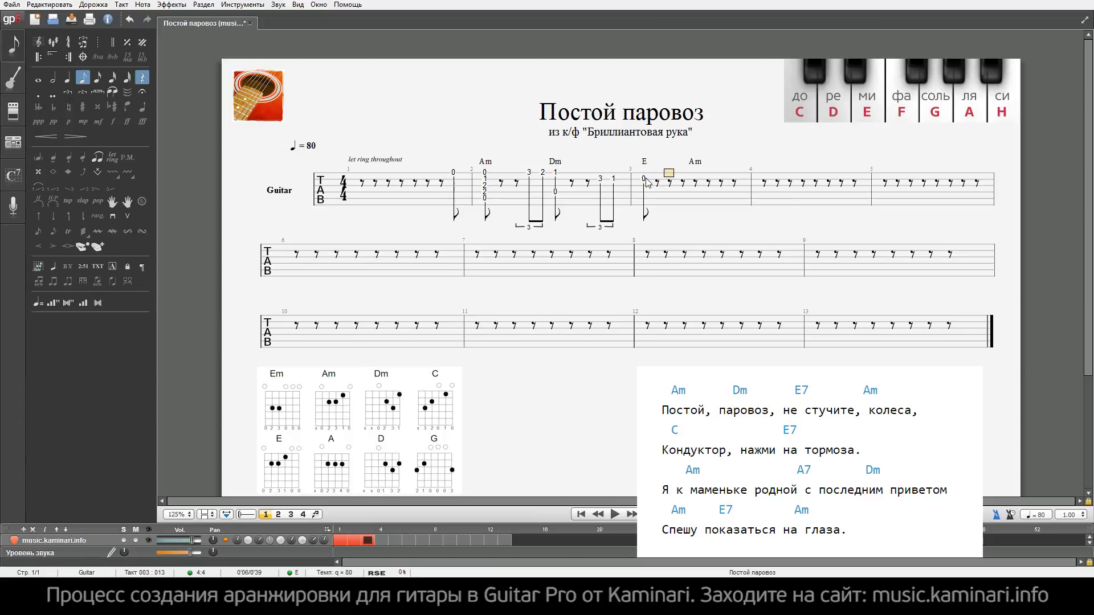
key("0")
key("space")
left_click(643, 179)
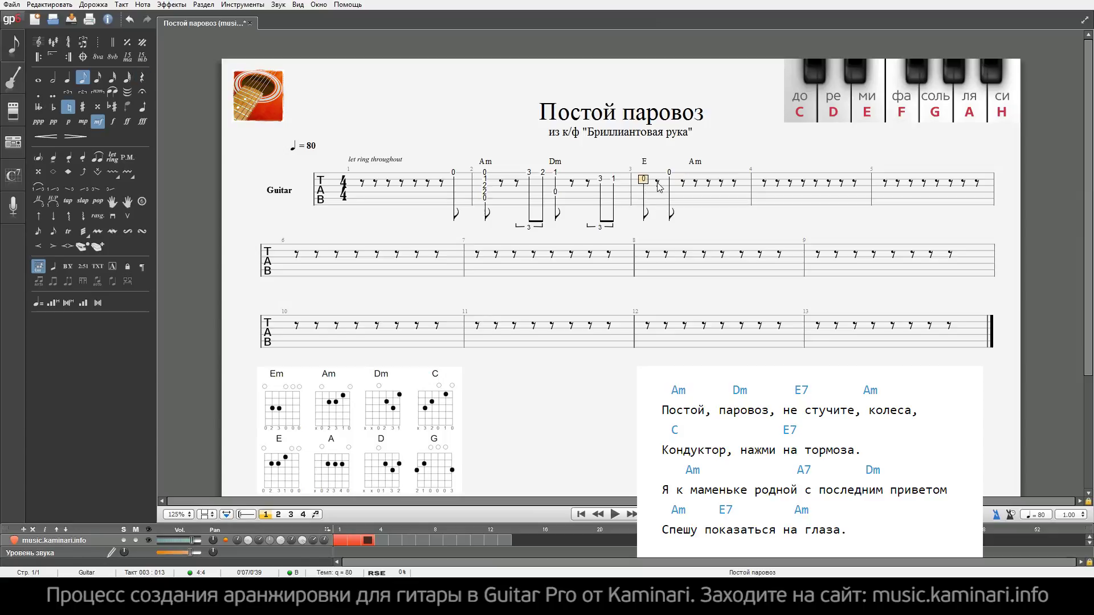
- Convert the first three eighths of bar 3 into a triplet and play the result
left_click(656, 181)
key("slash")
key("Left")
key("slash")
key("Right")
key("Right")
key("slash")
key("space")
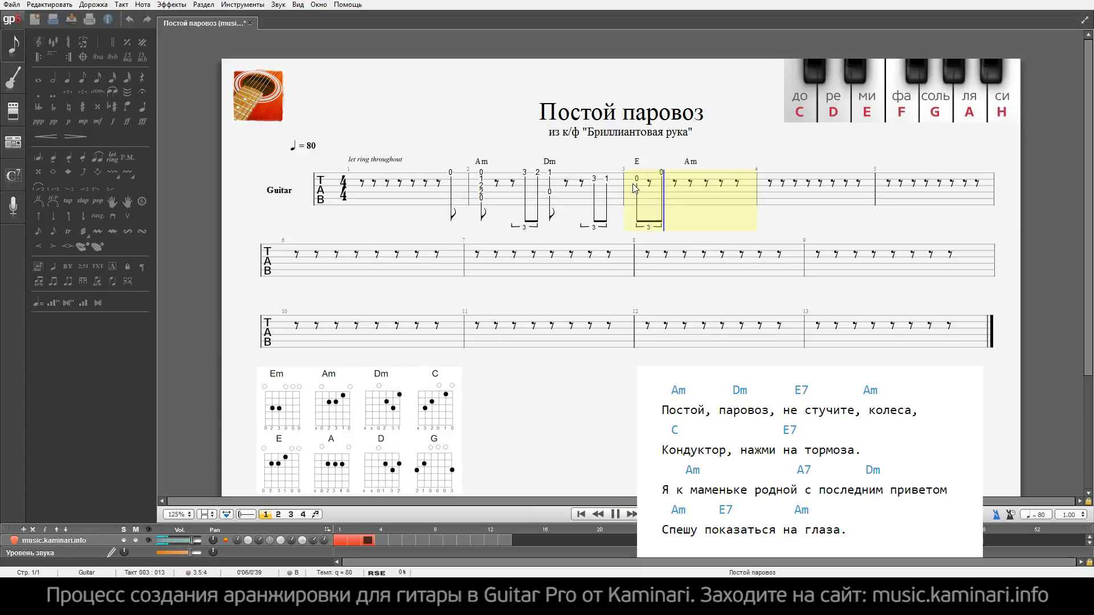
key("space")
- Insert a regular eighth rest after bar 3's triplet, enter second-string fret 3 just before the Am beat, and play it
left_click(675, 182)
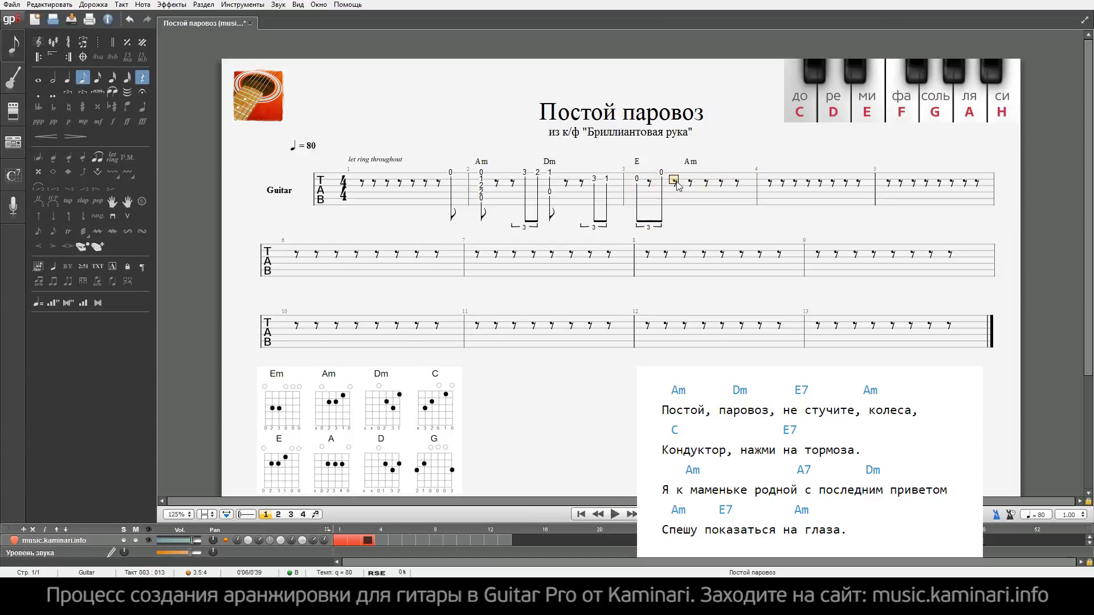
key("Insert")
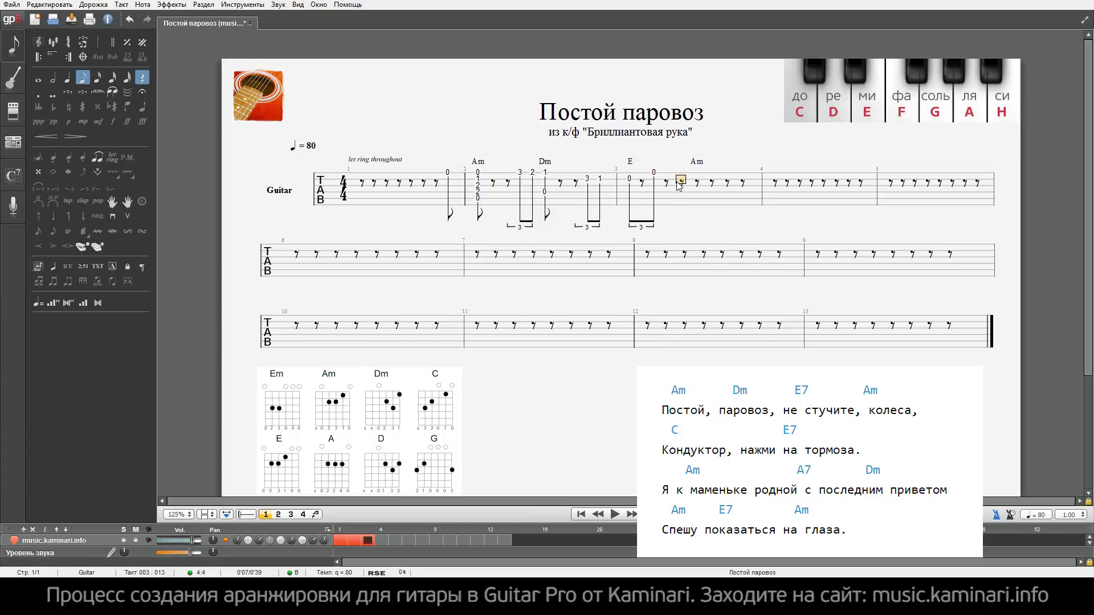
key("3")
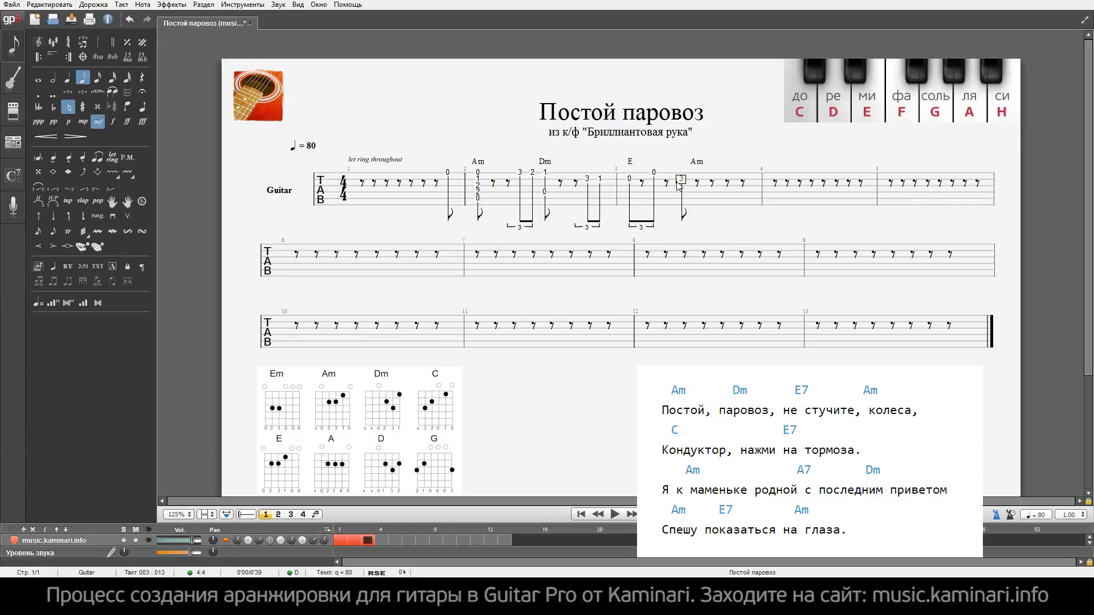
key("space")
key("space")
- Enter an open first-string note on bar 3's Am beat and third-string fret 2 on the following eighth
key("Right")
key("Up")
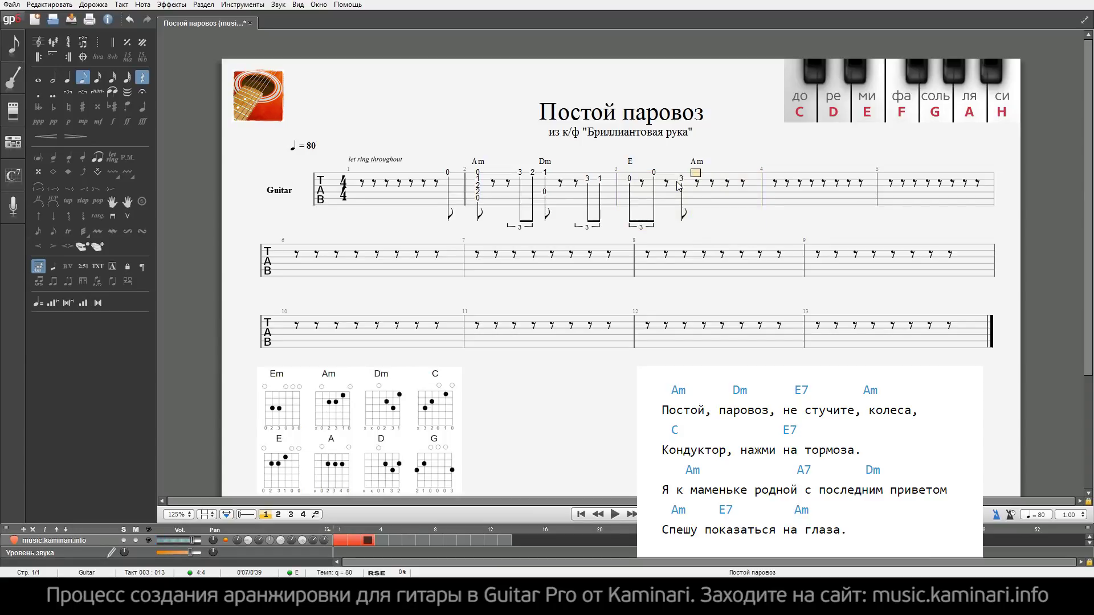
key("0")
key("Right")
key("Down")
key("Down")
key("2")
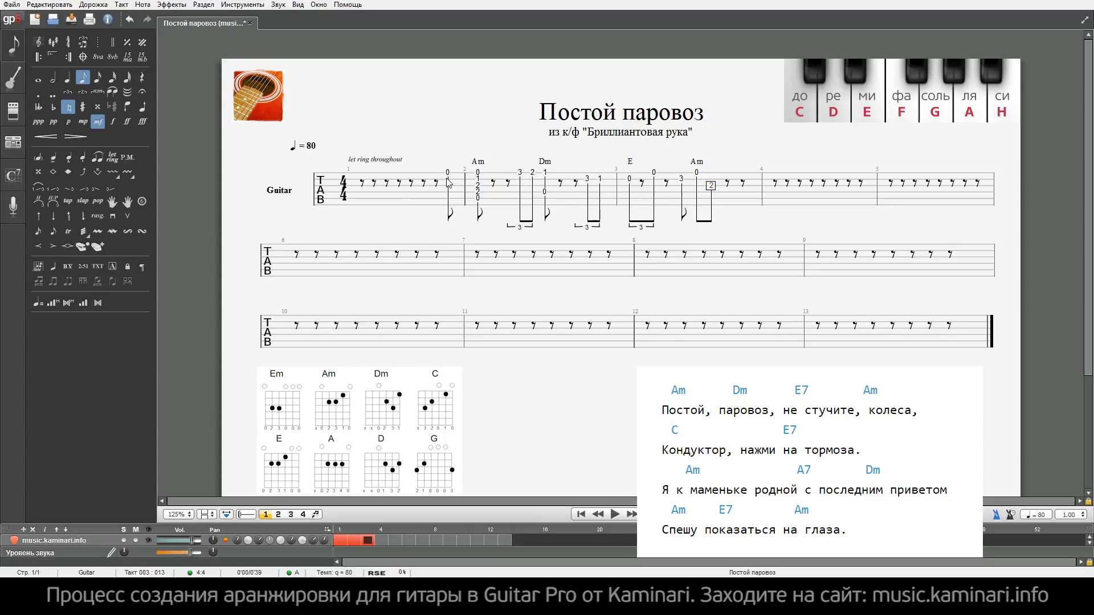
- Remove the inner chord notes from bar 2's Am beat, keeping the open first-string melody note and open fifth-string bass
left_click(476, 192)
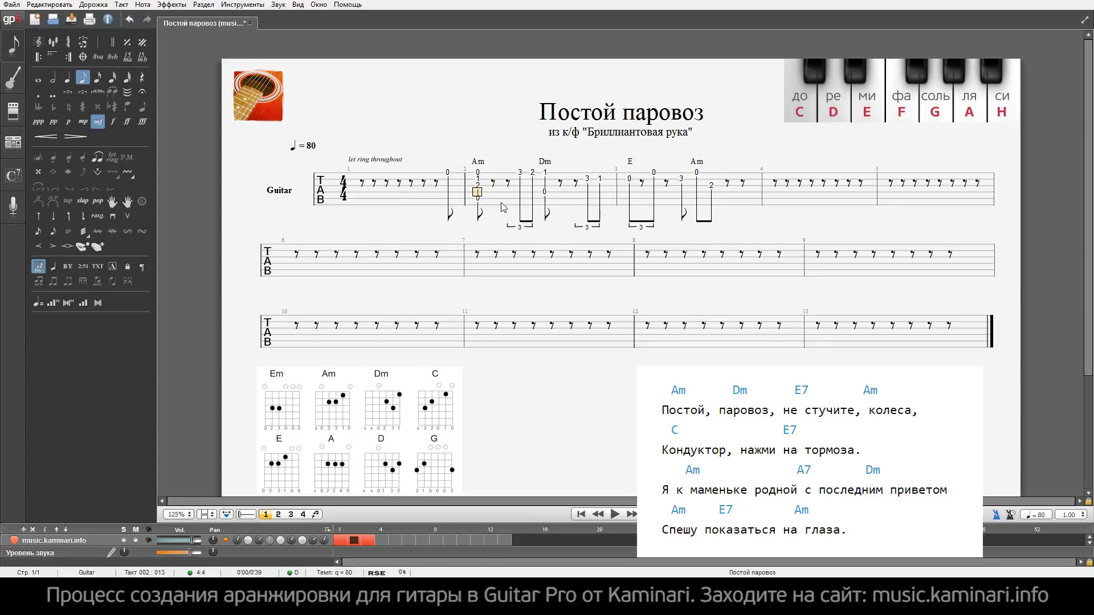
left_click(478, 184)
left_click(478, 199)
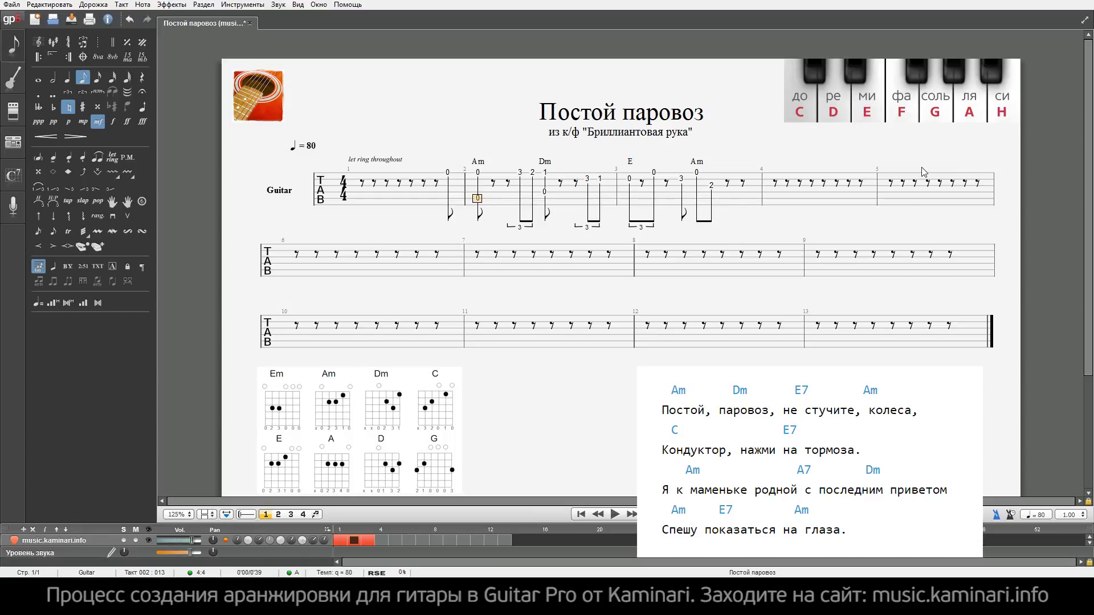
- Add an open sixth-string bass under E and an open fifth-string bass under Am in bar 3, then play from the pickup note
left_click(628, 206)
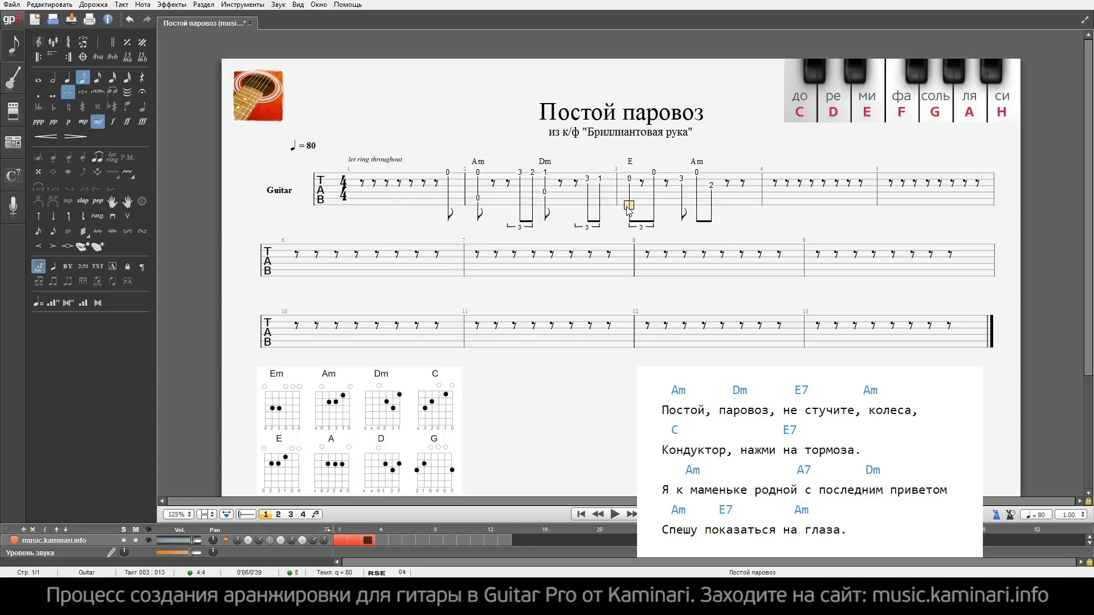
type("0")
left_click(695, 199)
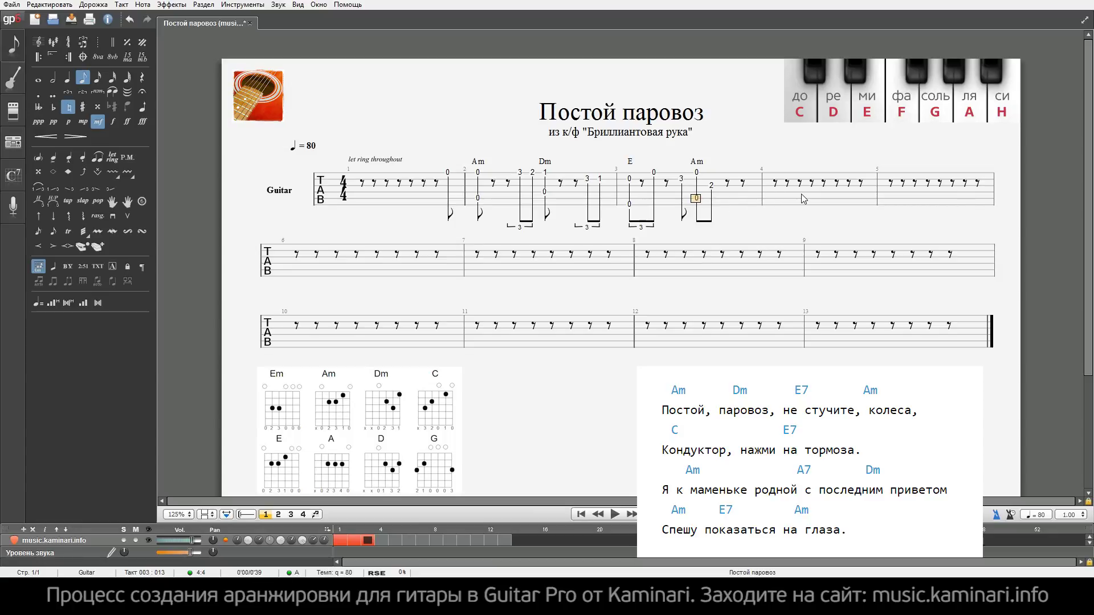
left_click(452, 180)
key("space")
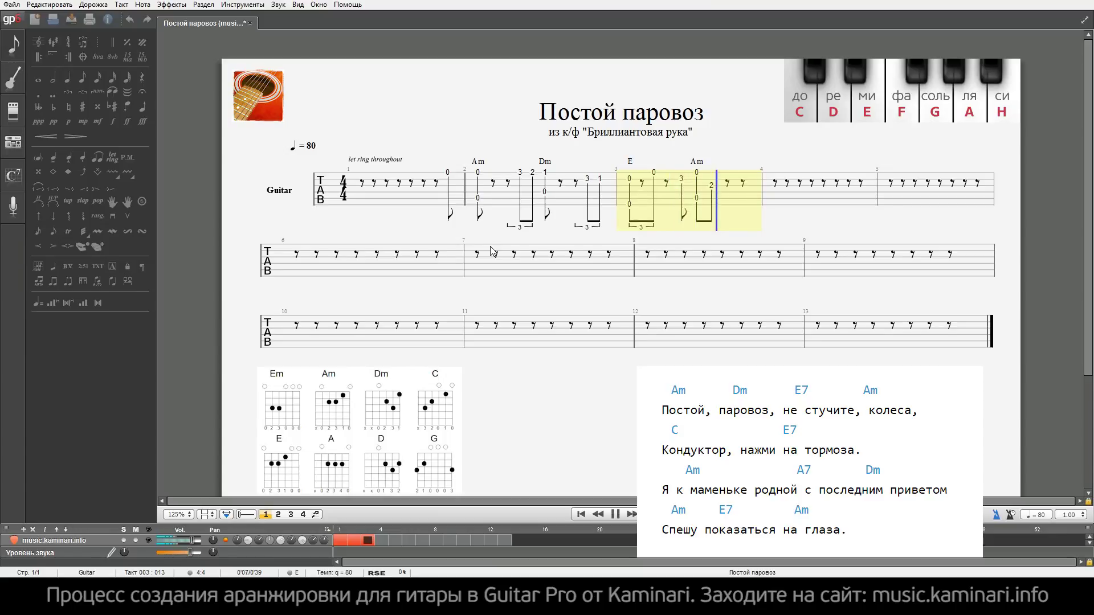
key("space")
- Enter first-string fret 3 on bar 3's last eighth and bar 4's first eighth, labelling the bar 4 beat as chord C
left_click(753, 178)
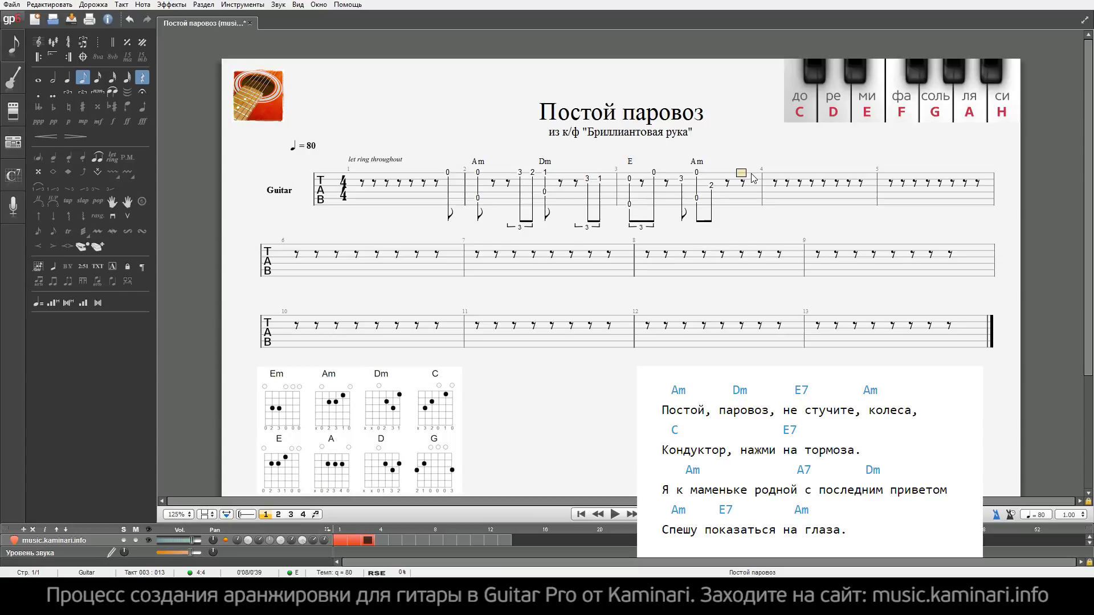
key("3")
key("Right")
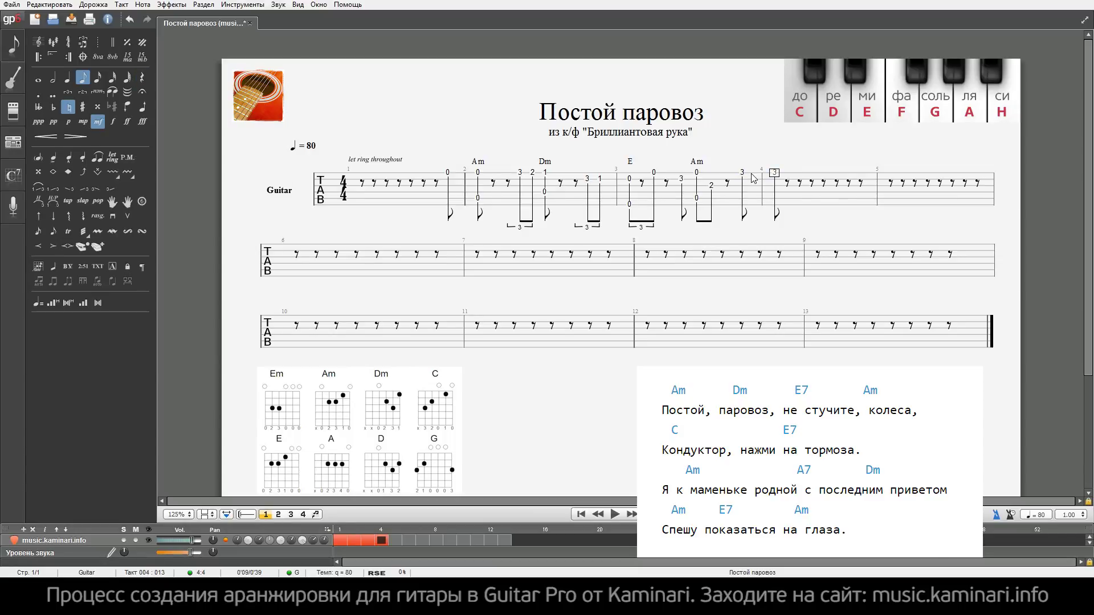
key("3")
key("a")
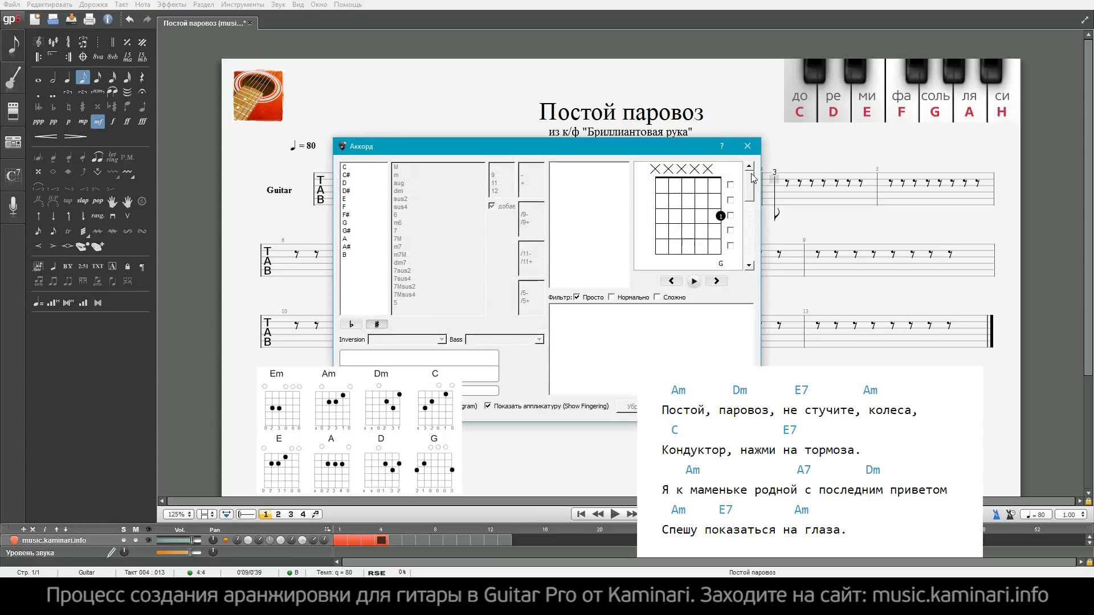
key("Return")
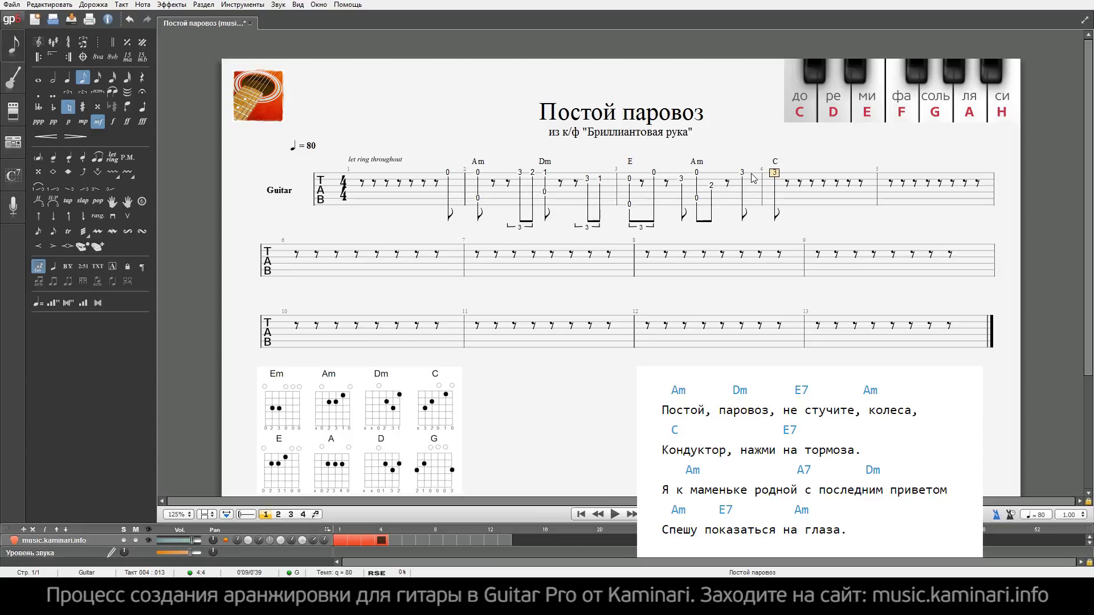
- Continue bar 4's melody from its third eighth with second-string fret 1 and first-string frets 0, 3, 8, 7 and 5
key("space")
key("Right")
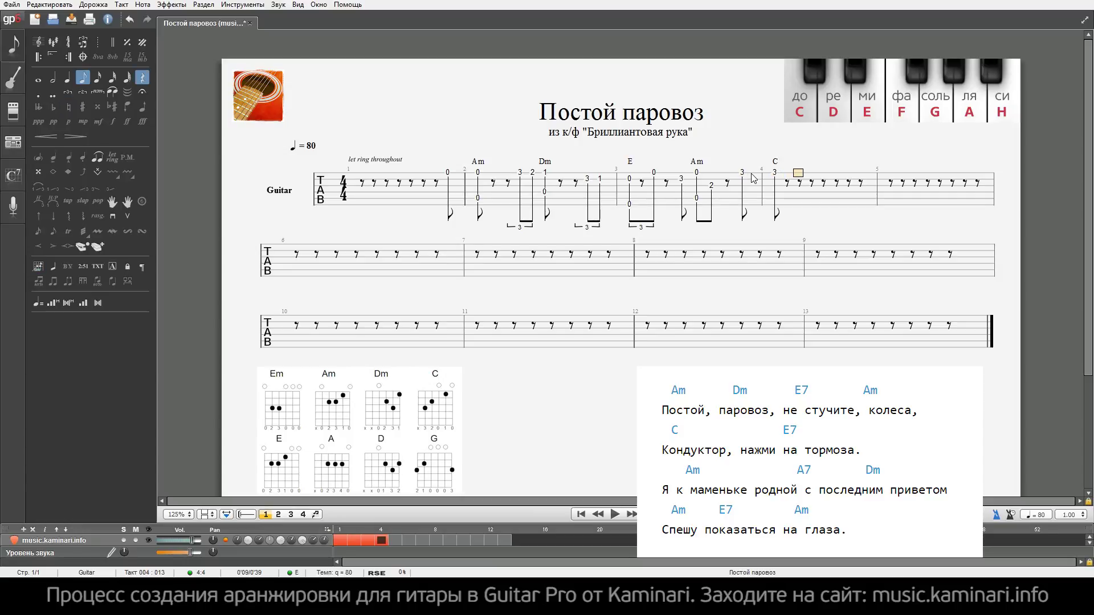
key("Down")
key("1")
key("Right")
key("Up")
key("0")
key("Right")
key("3")
key("Right")
key("7")
key("8")
key("Right")
key("7")
key("Right")
key("5")
key("Right")
- Enter first-string fret 4 on the first eighth of bar 5 and label the beat as chord E
key("4")
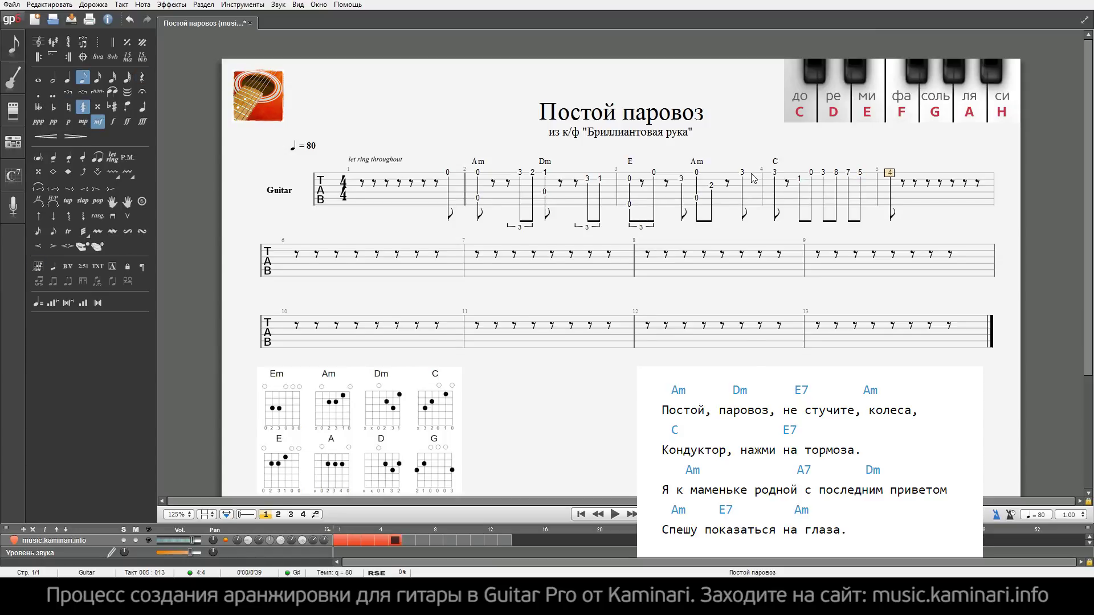
key("a")
key("Return")
- Add fifth-string fret 3 under bar 4's C and an open sixth-string bass under bar 5's E, then play from the pickup note
left_click(776, 198)
type("3")
left_click(889, 206)
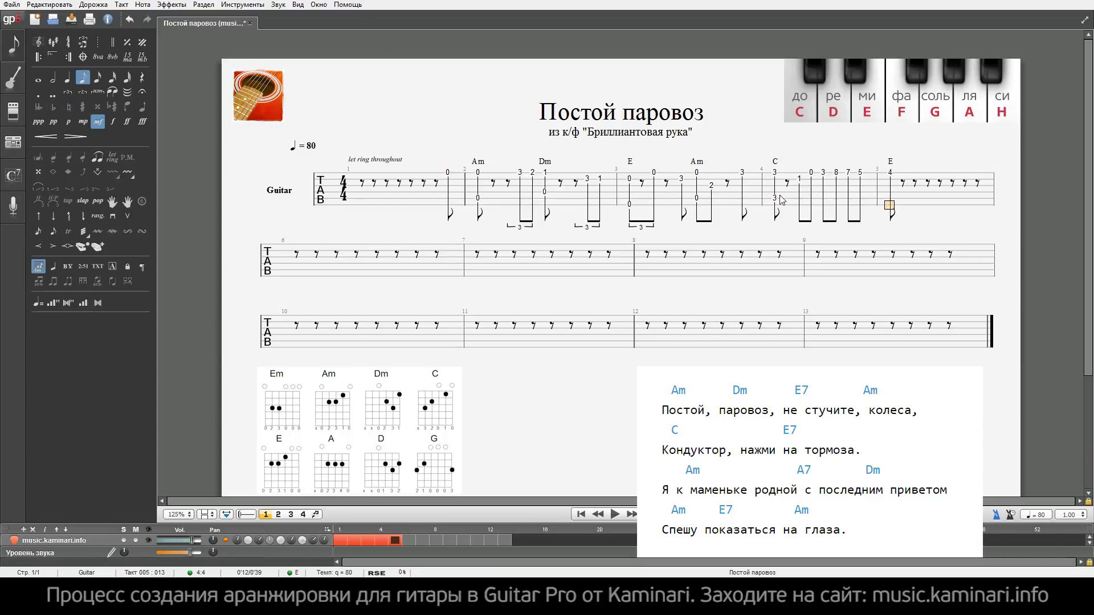
type("0")
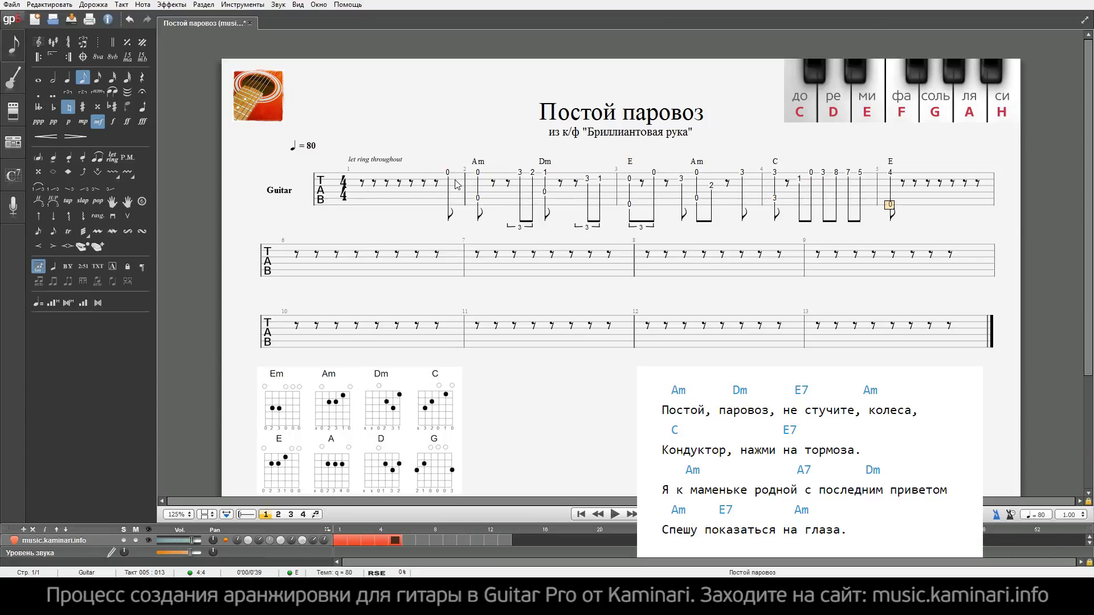
left_click(456, 183)
key("space")
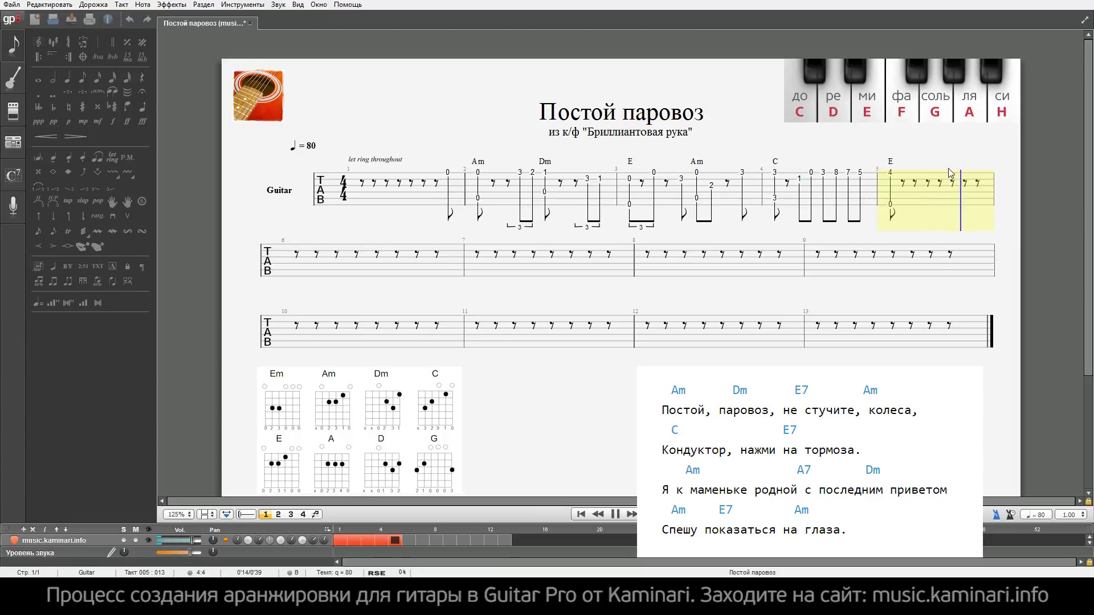
key("space")
left_click(981, 181)
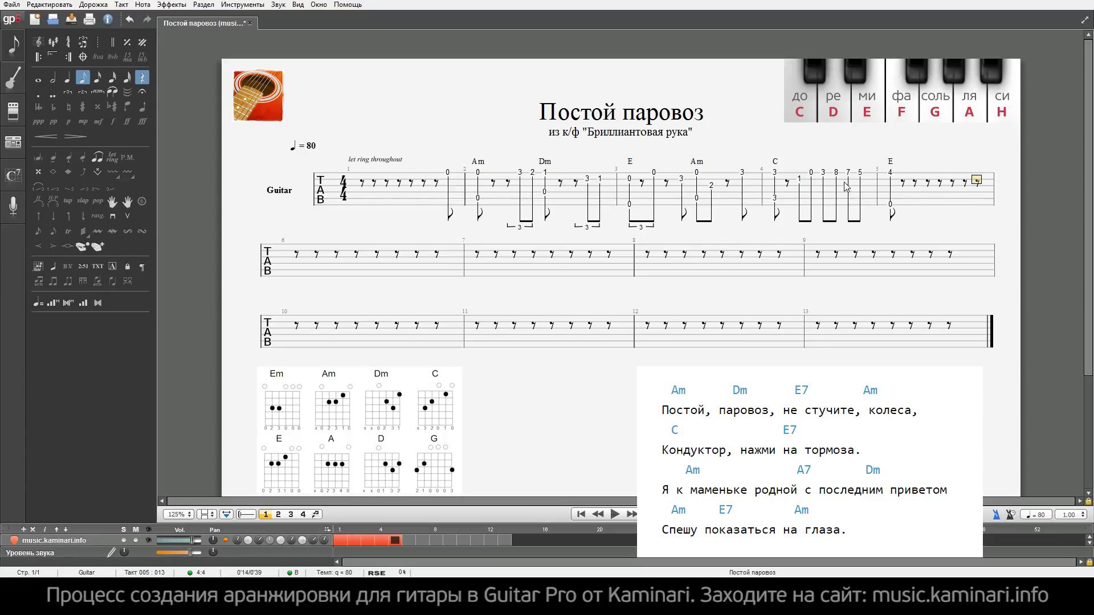
left_click_drag(448, 190, 1079, 198)
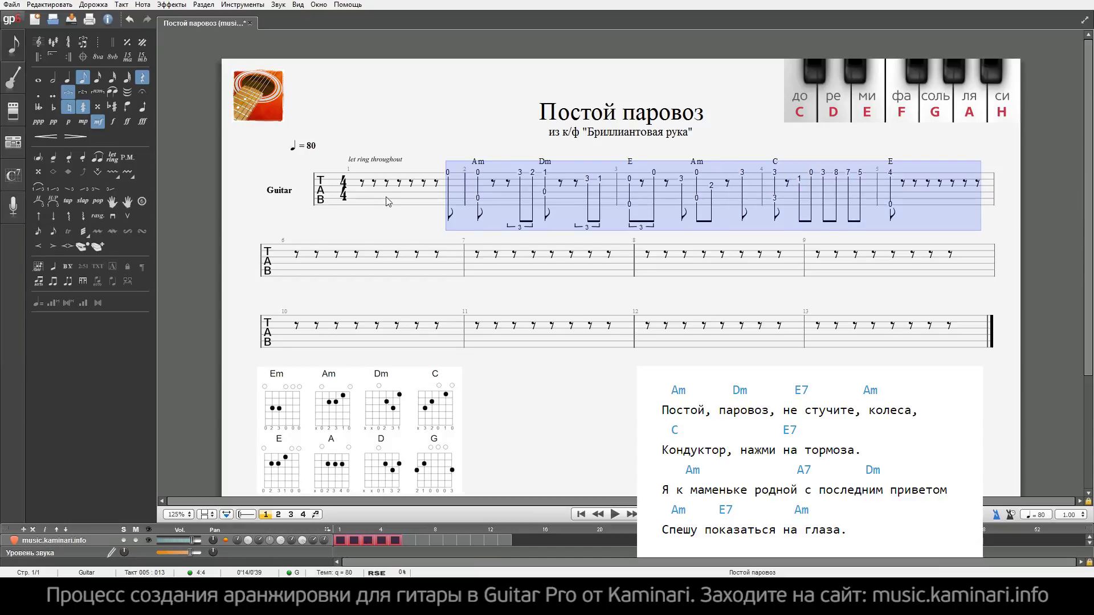
left_click(447, 174)
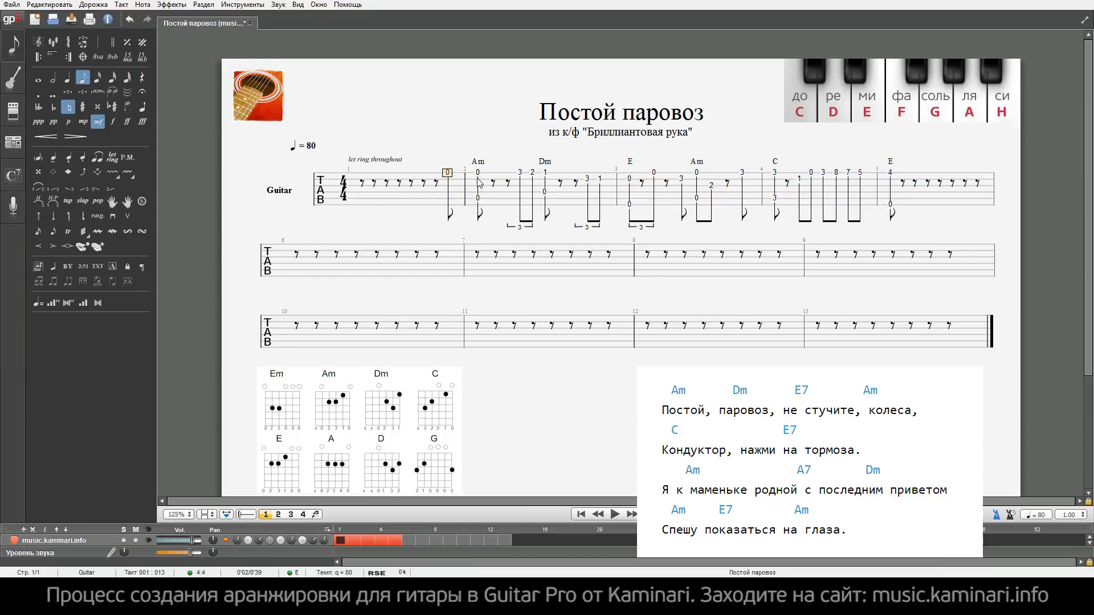
left_click(494, 188)
mouse_move(560, 188)
left_mouse_down()
mouse_move(589, 190)
mouse_move(580, 191)
left_mouse_up()
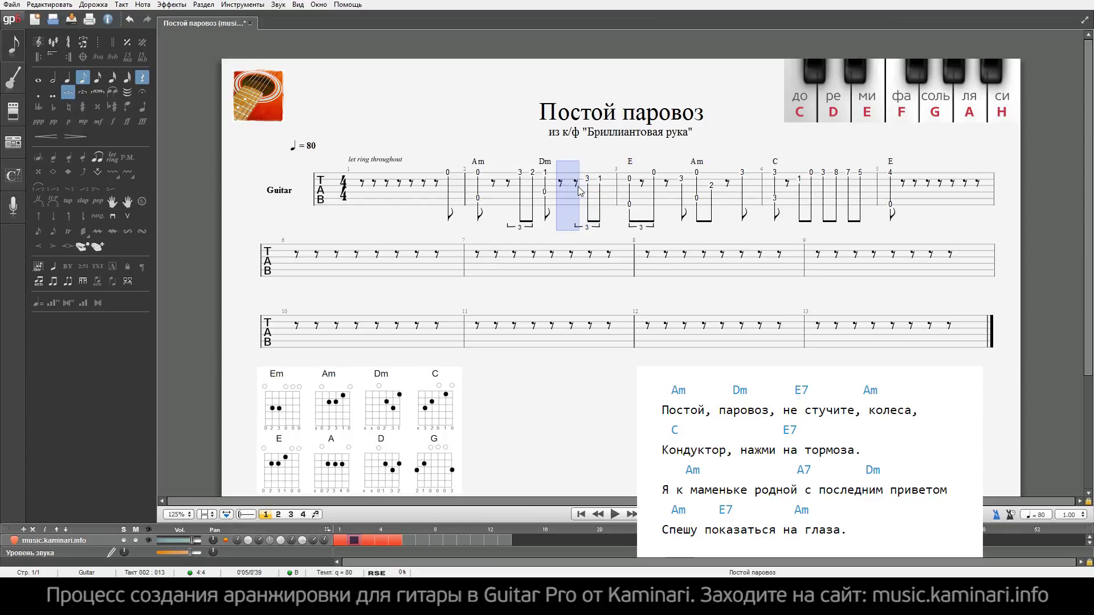
left_click(560, 188)
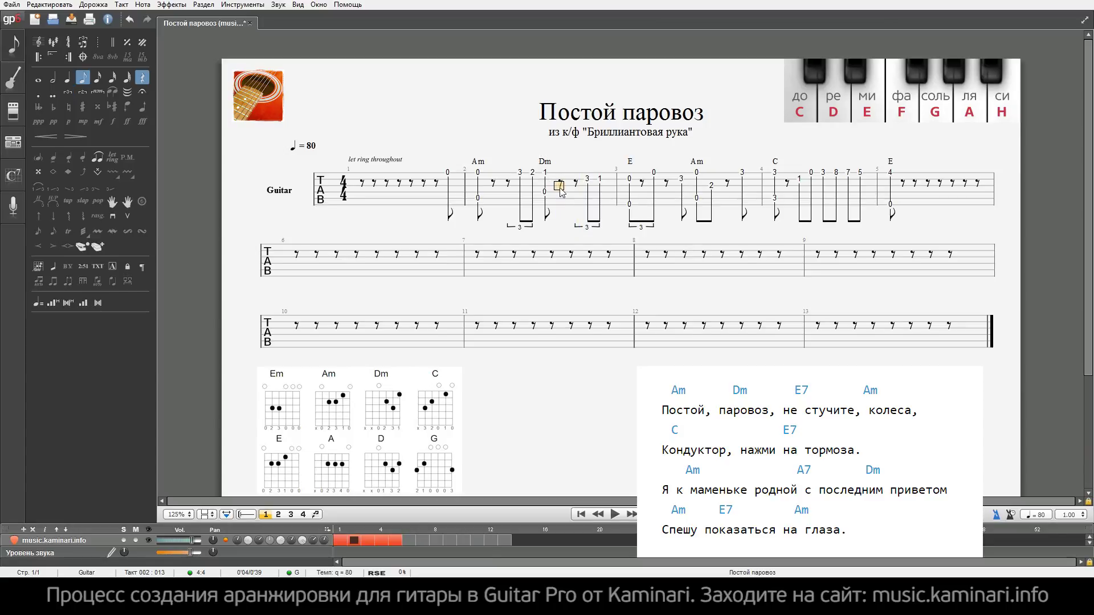
left_click(478, 172)
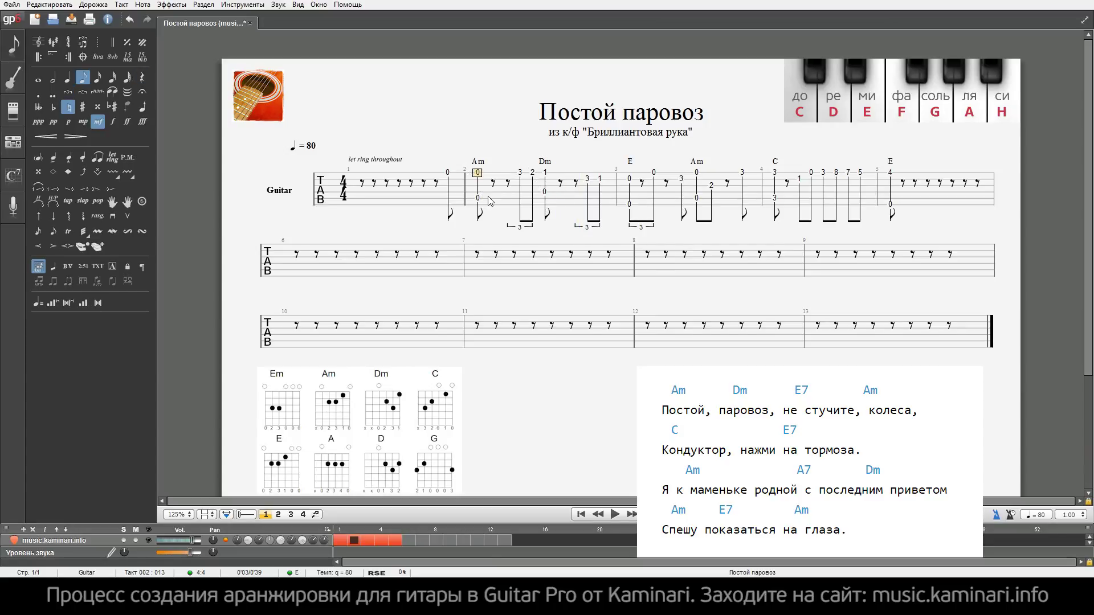
- Fill in bar 2's Am beat with second-string fret 1 and third-string fret 2
left_click(492, 192)
key("Left")
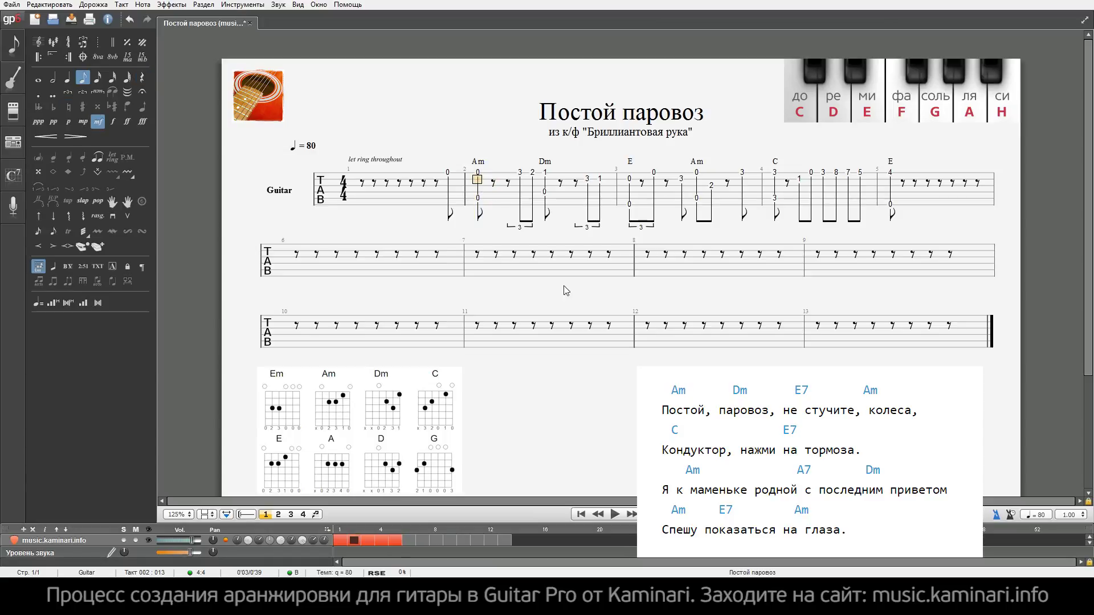
key("2")
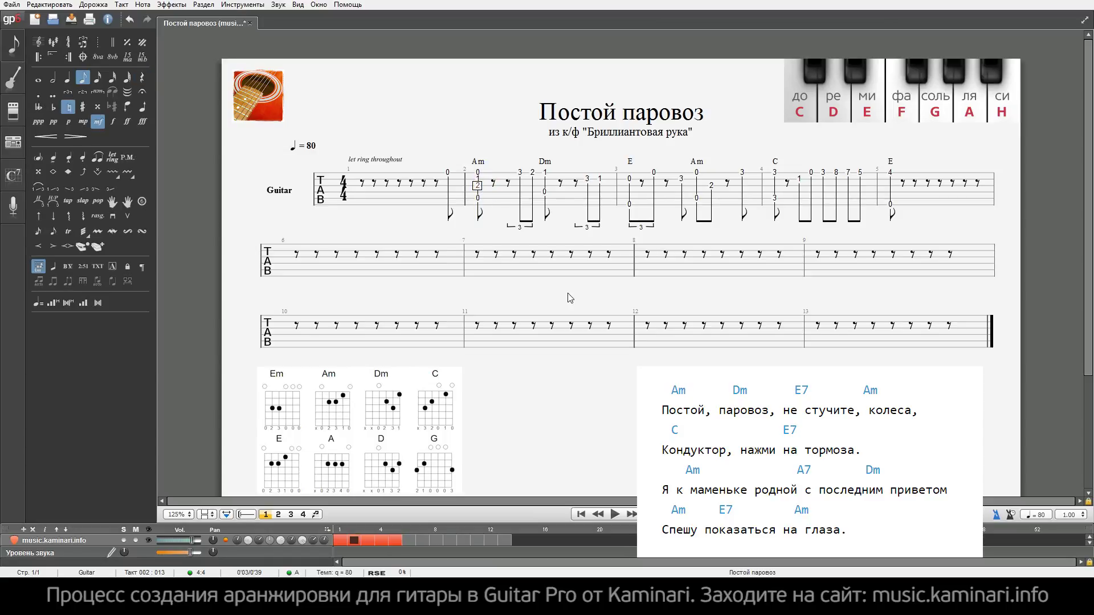
- Enter ghost notes on the two eighths after bar 2's Am beat, third-string fret 2 and second-string fret 1, and play the bar
key("Right")
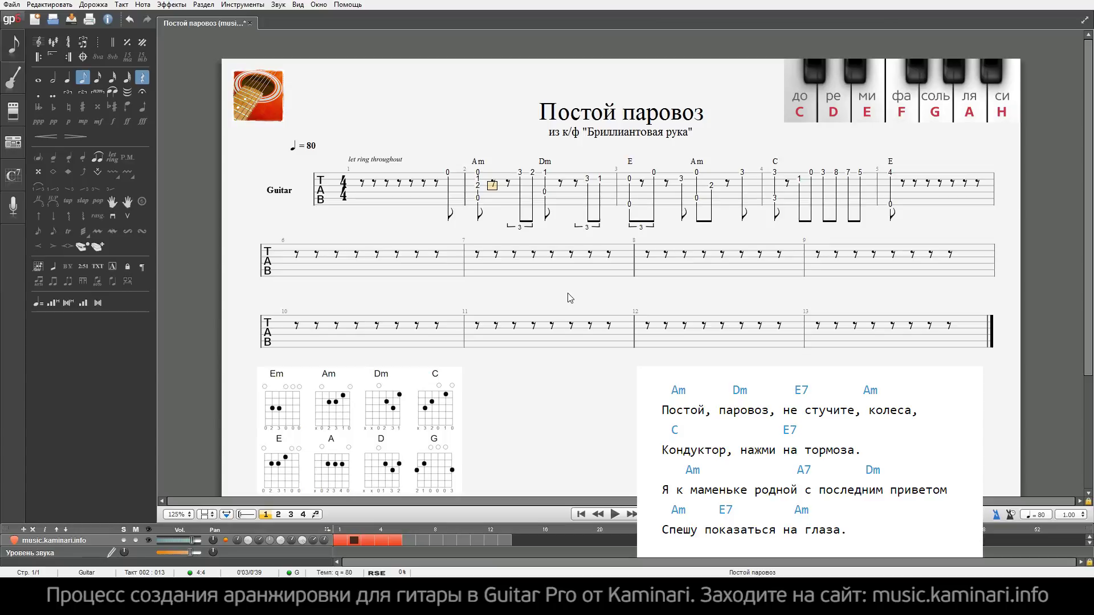
key("2")
key("Up")
key("Right")
key("1")
key("Left")
key("Down")
key("o")
key("Up")
key("Right")
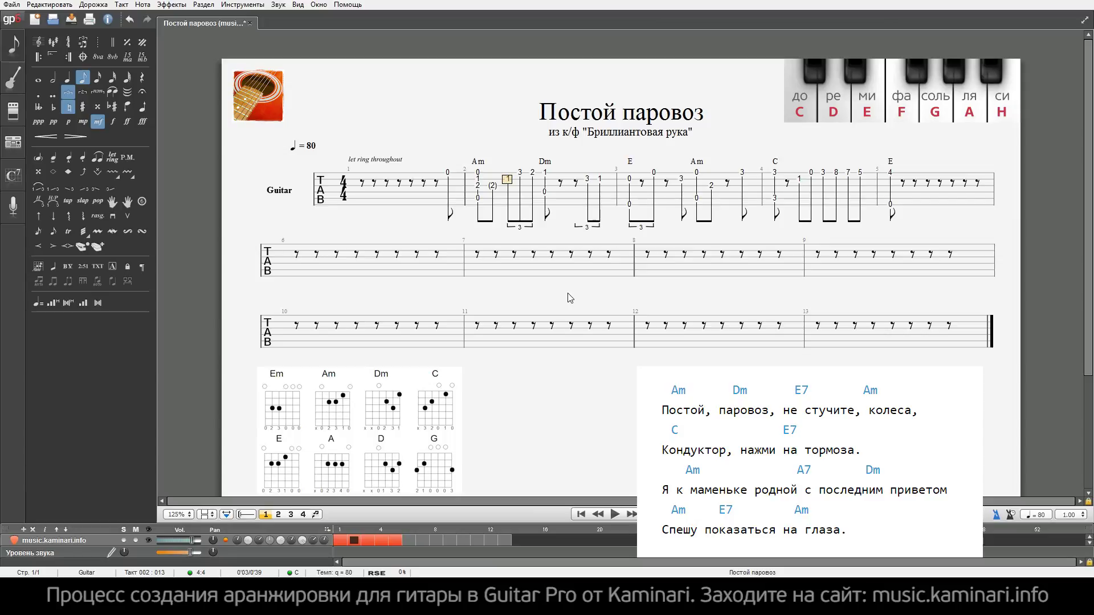
key("o")
left_click(477, 186)
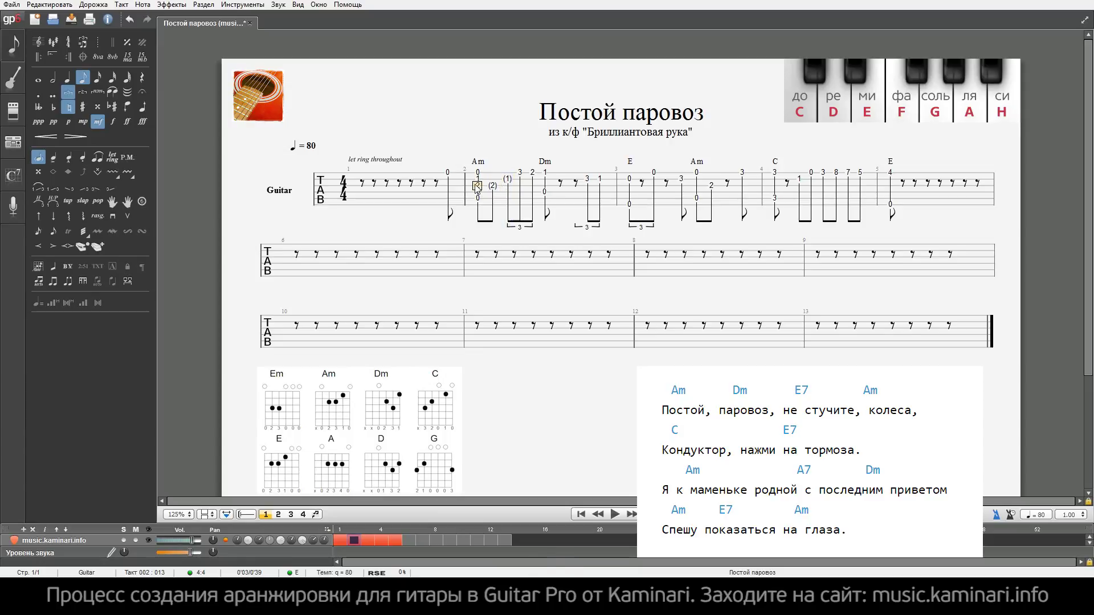
key("space")
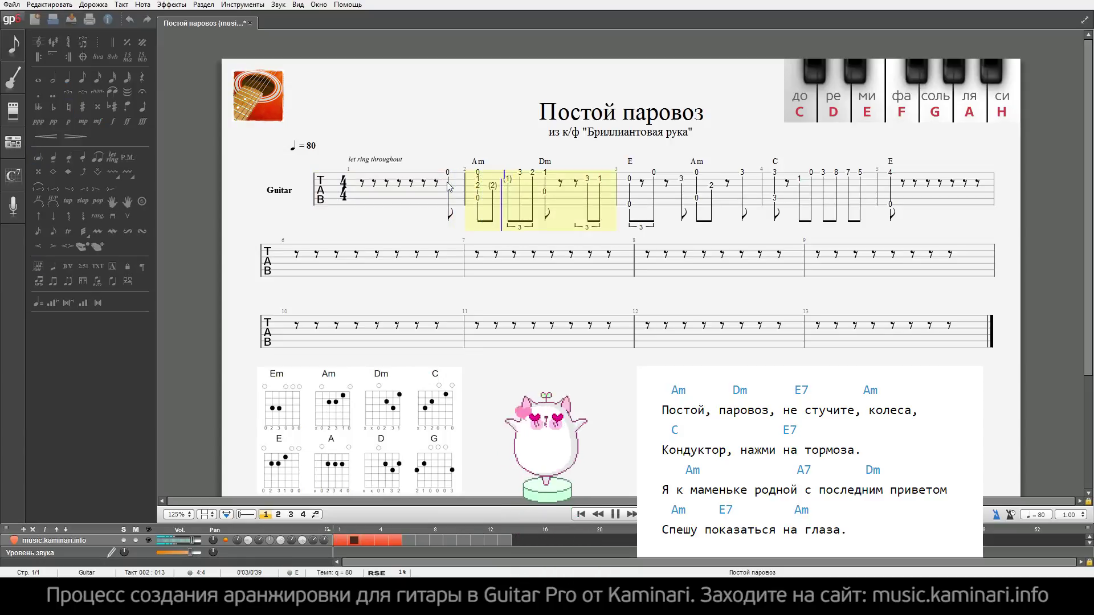
key("space")
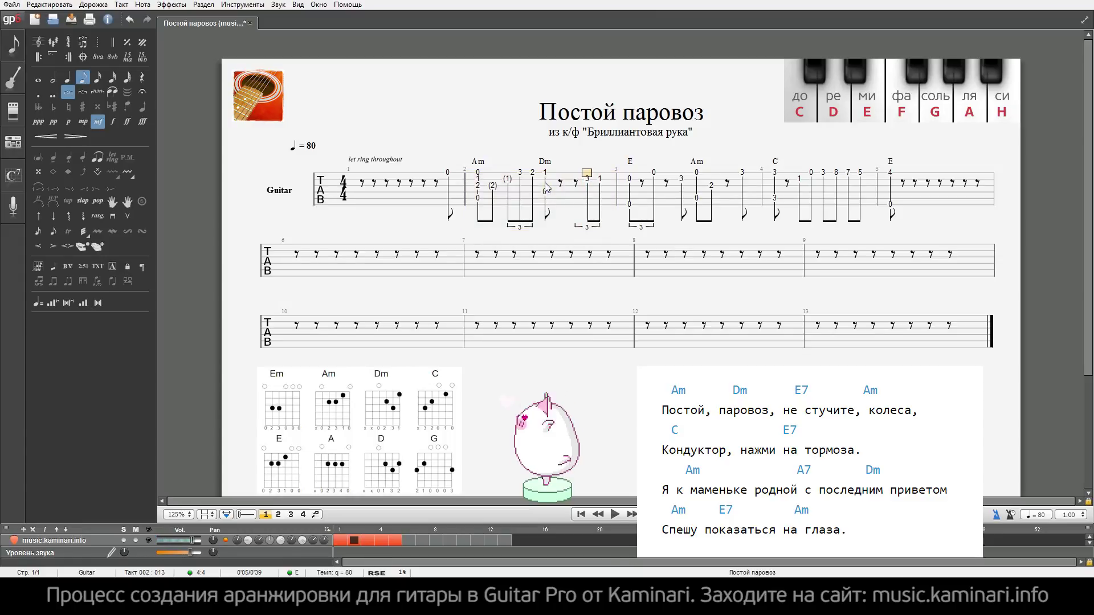
- Add second-string fret 3 and third-string fret 2 to the Dm beat, followed by ghost notes on third-string fret 2 and open fourth string
left_click(544, 186)
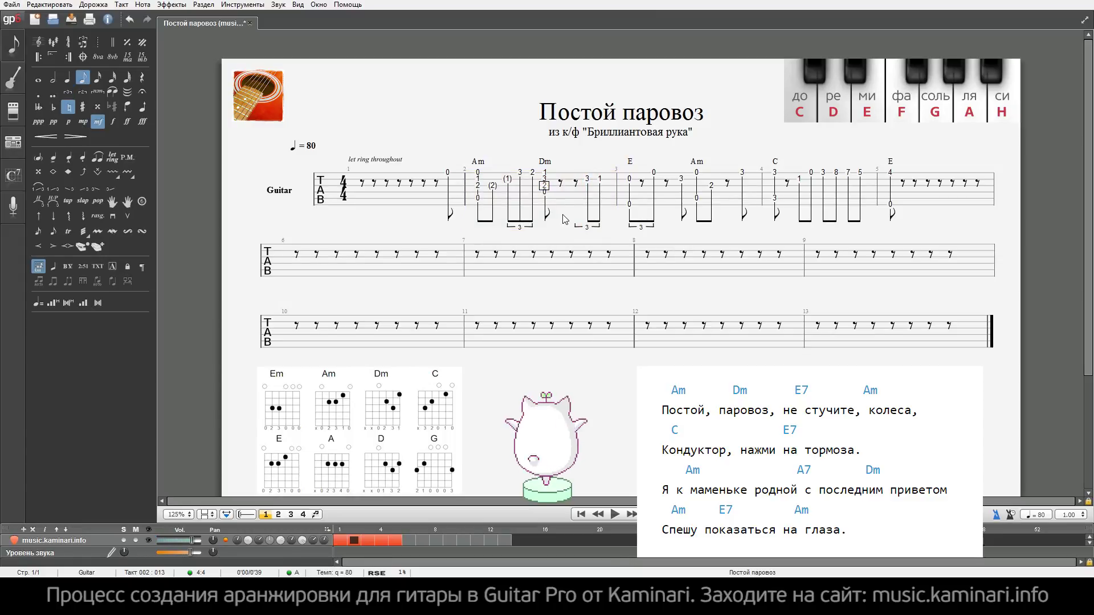
key("Right")
key("l")
key("Right")
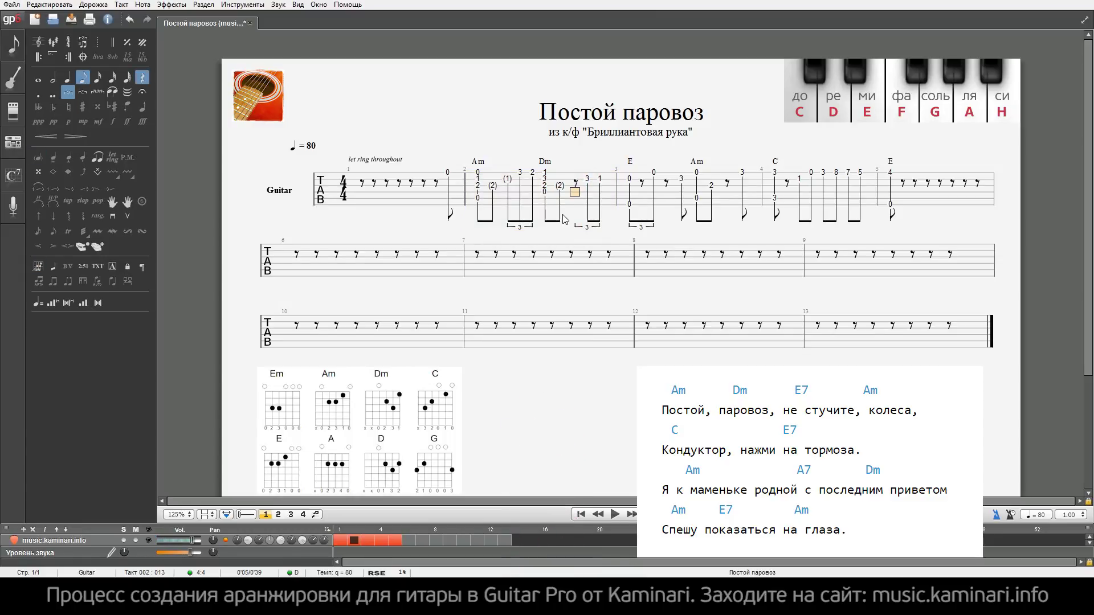
key("l")
- Add third-string fret 1 to bar 3's E beat and a ghost fourth-string fret 2 on the next triplet eighth, and play it
left_click(631, 186)
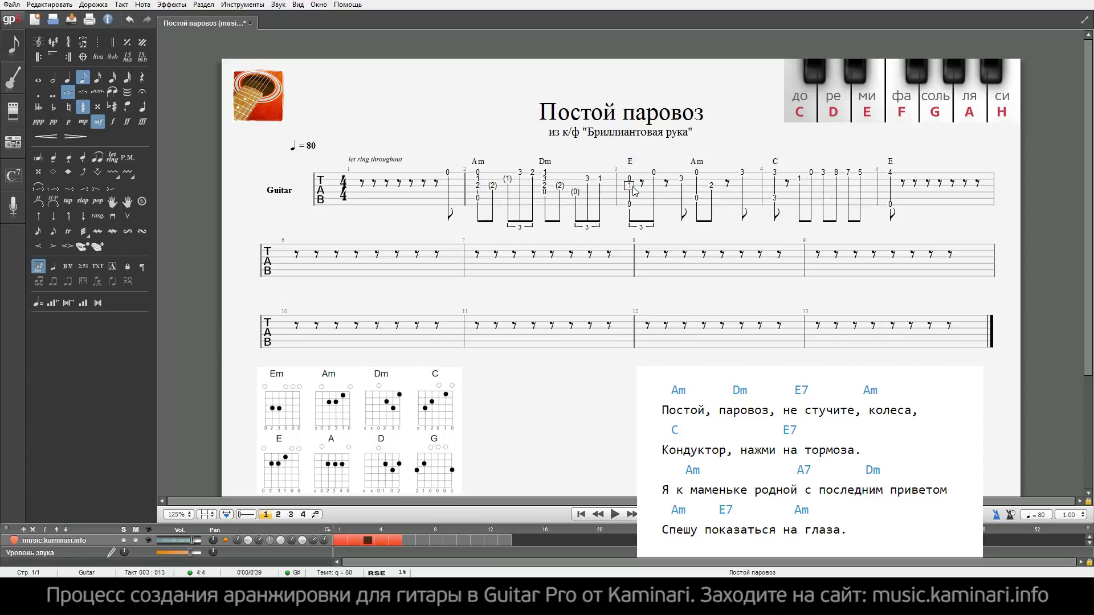
key("Right")
key("l")
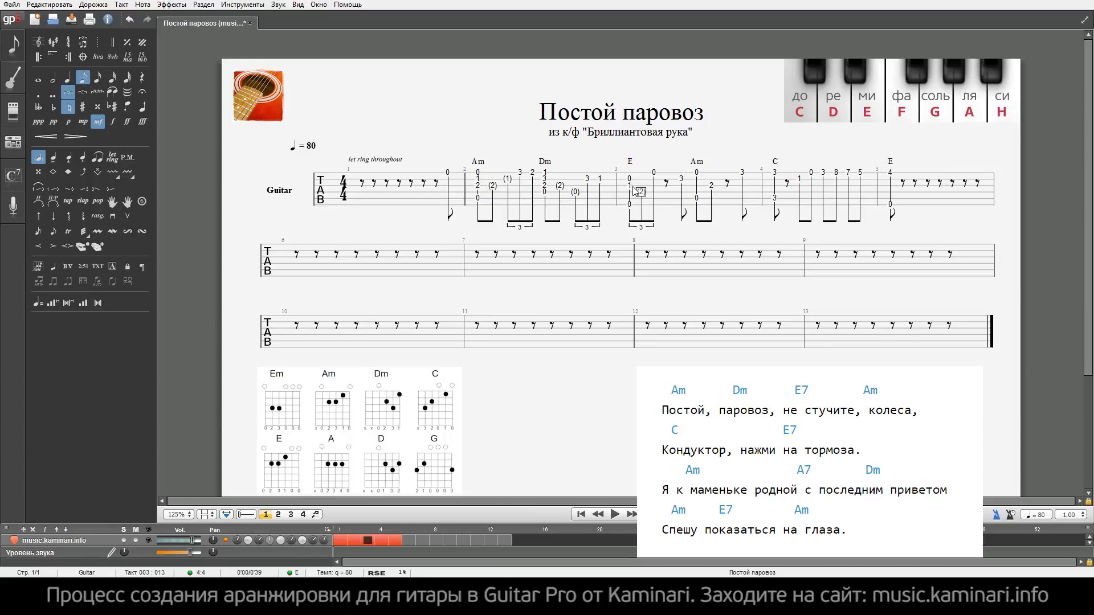
key("space")
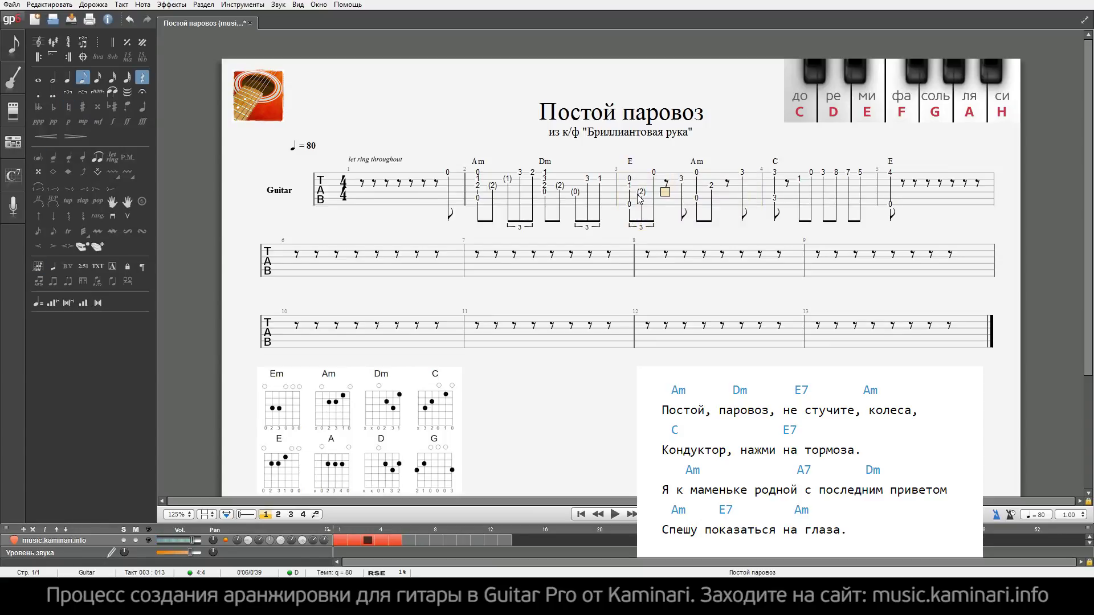
- Delete the ghost-note beat after bar 3's E, turn the remaining triplet notes into regular eighths, and play the bar
left_click(642, 195)
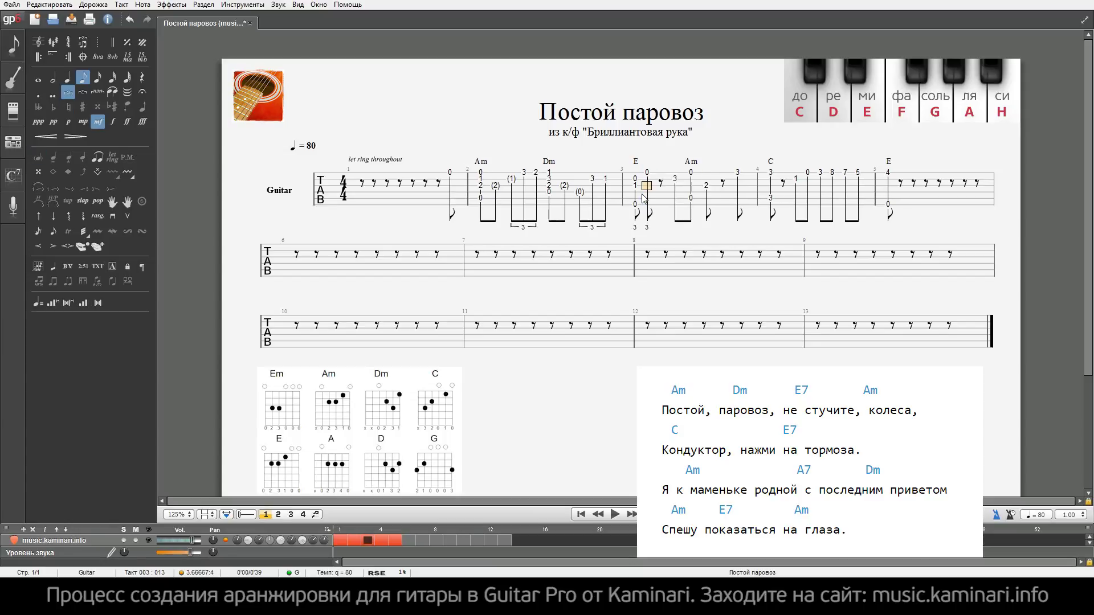
key("ctrl+z")
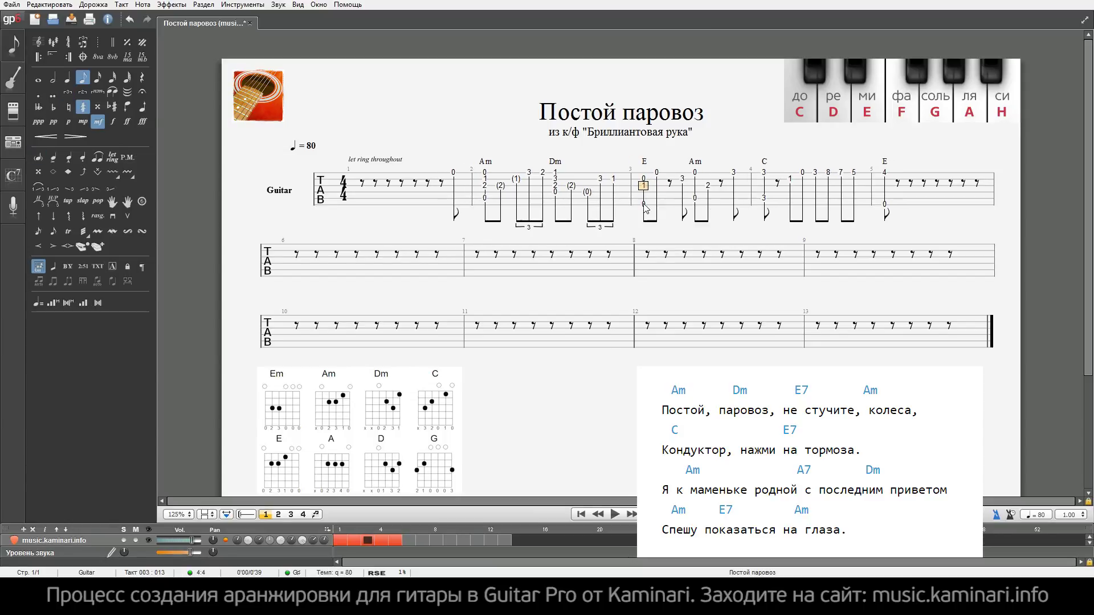
key("space")
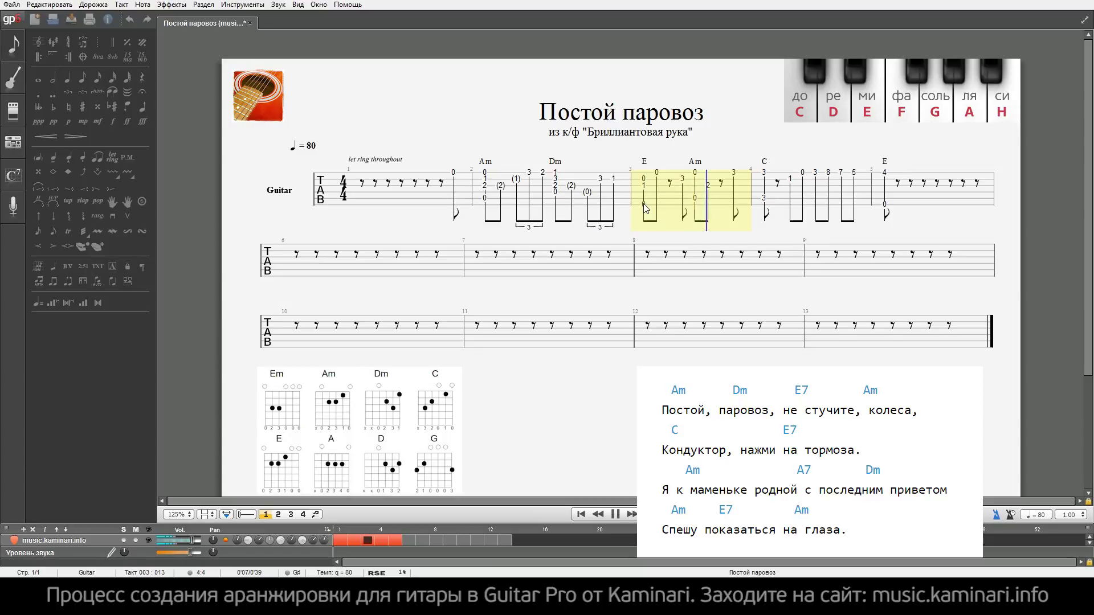
- Enter a ghost third-string fret 1 on the third eighth of bar 3, and play from the pickup note
key("space")
left_click(670, 192)
key("Up")
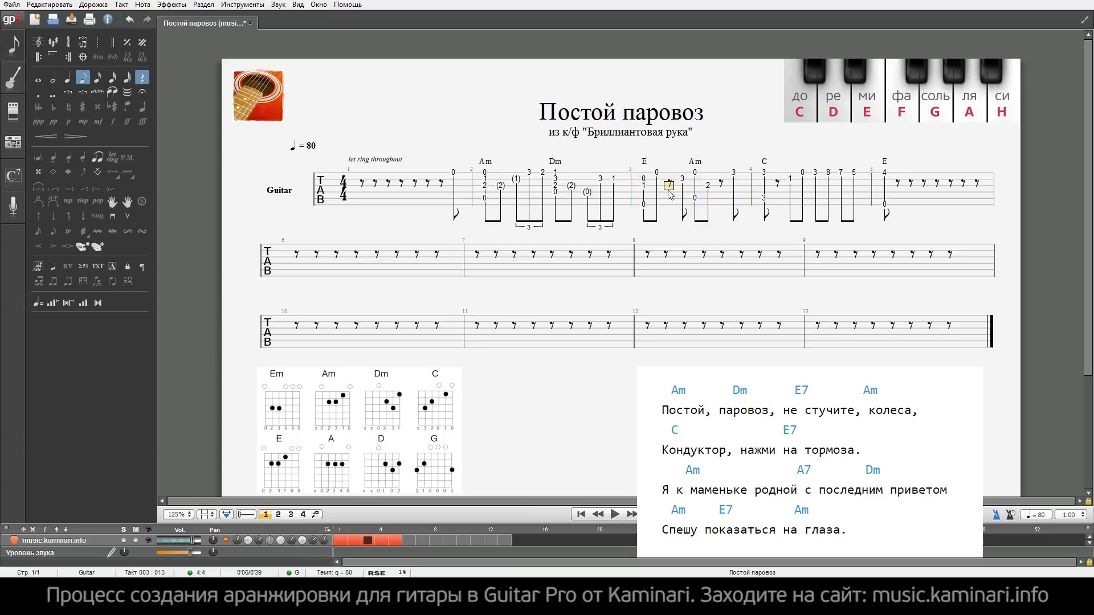
left_click(455, 180)
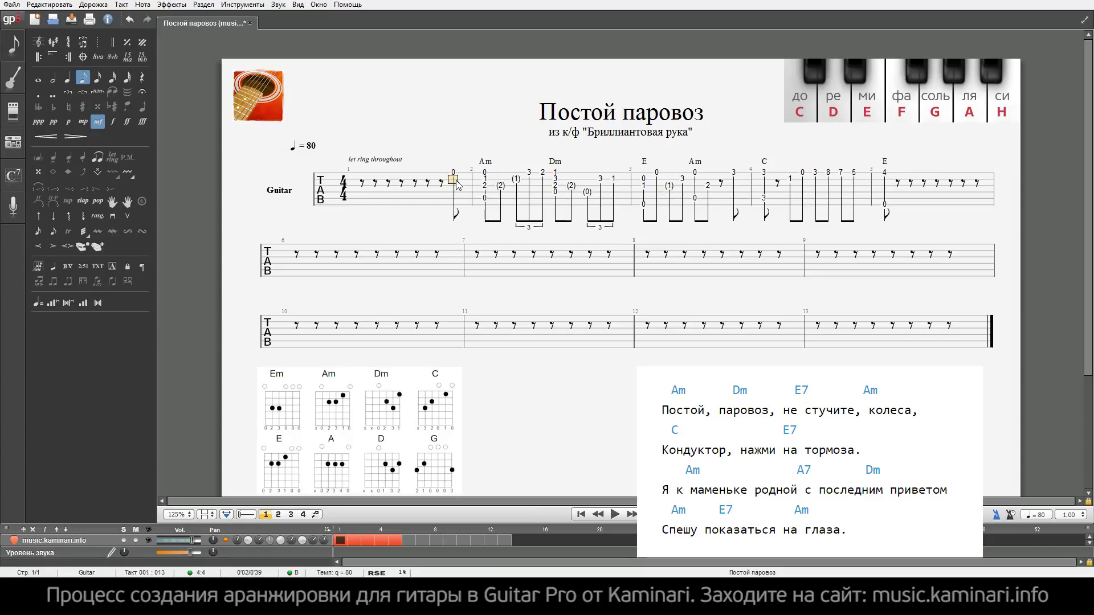
key("space")
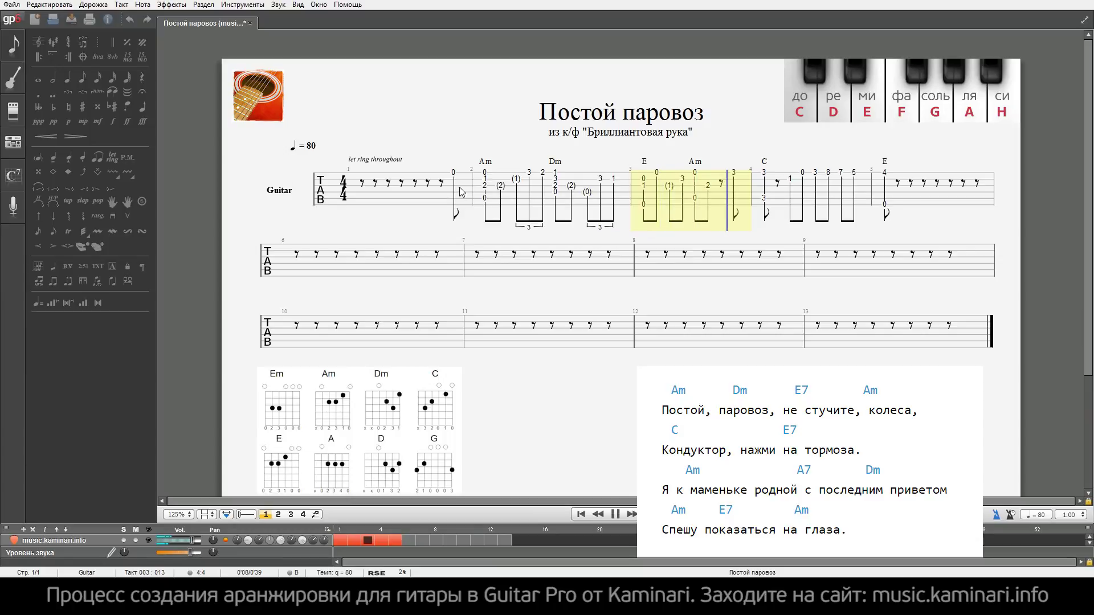
key("space")
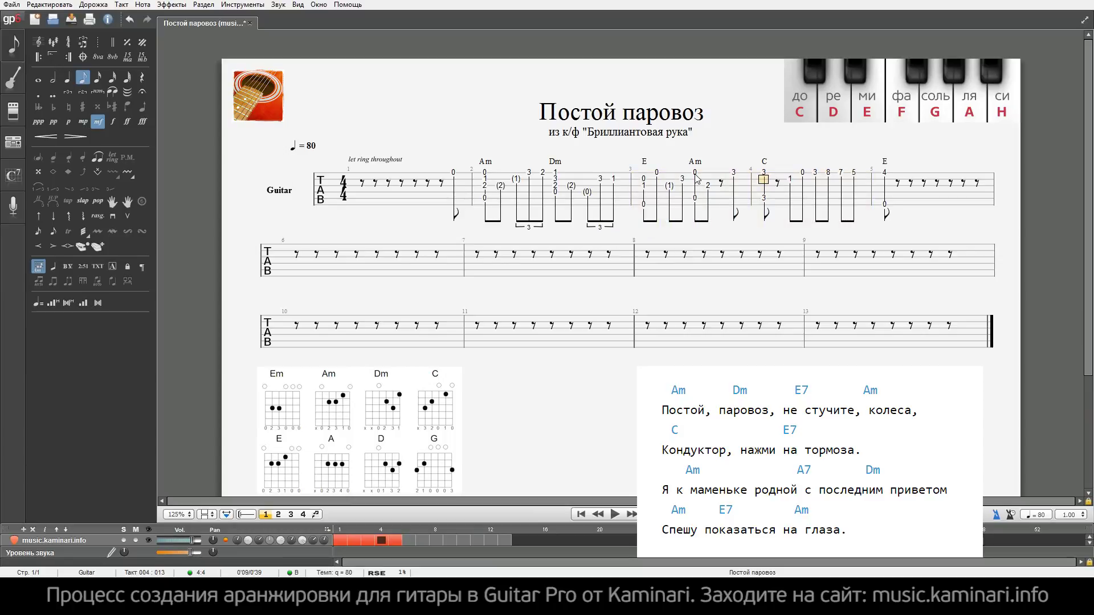
- Add second-string fret 1 to bar 3's Am beat
left_click(695, 173)
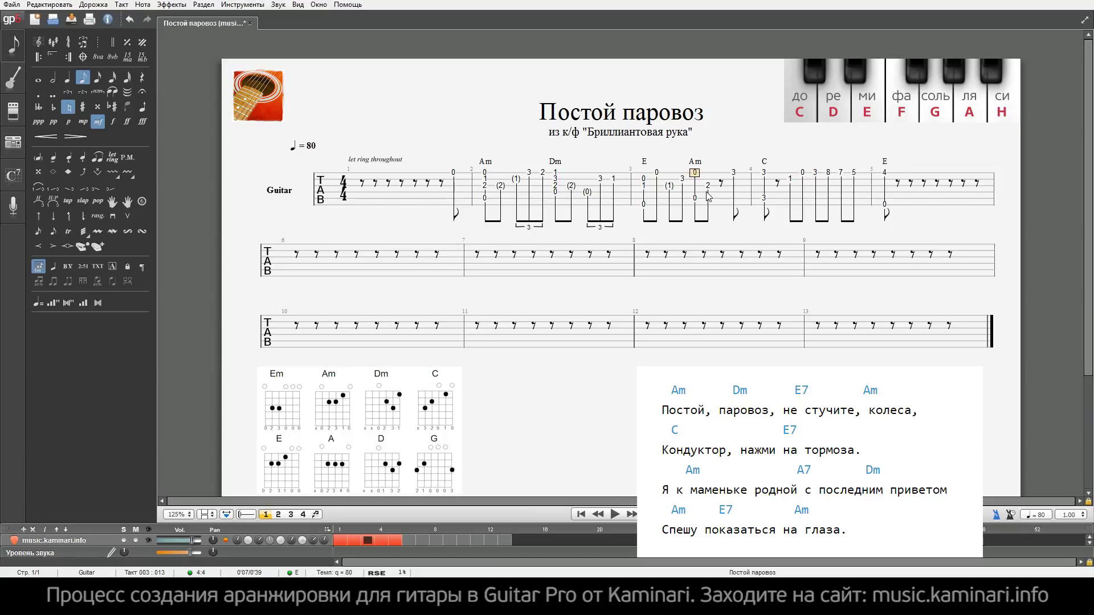
key("Down")
left_click(707, 193)
key("Right")
key("Down")
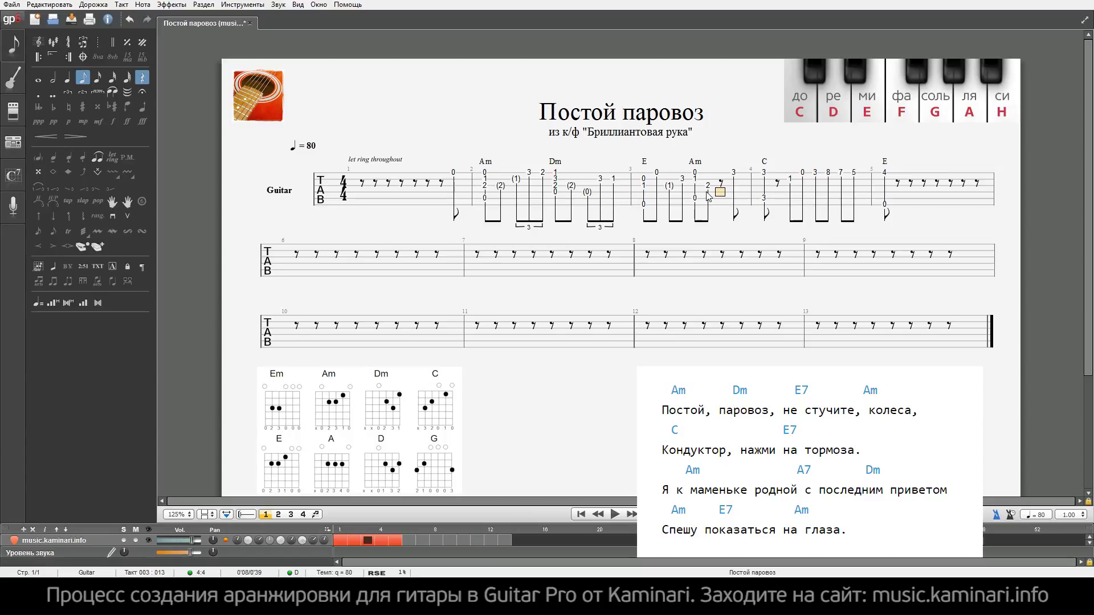
type("2")
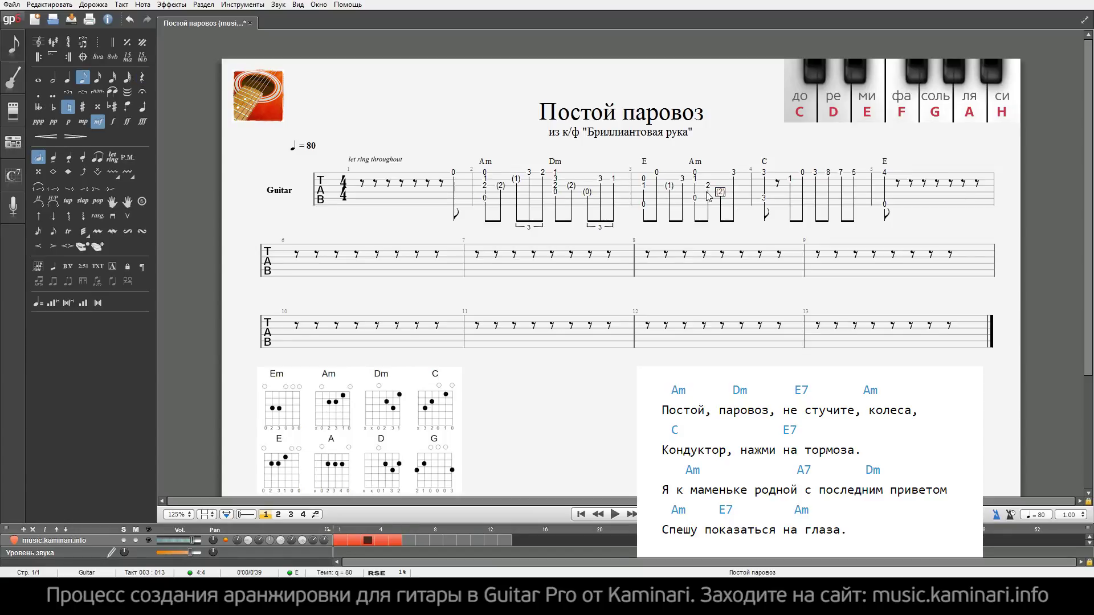
key("Delete")
key("Up")
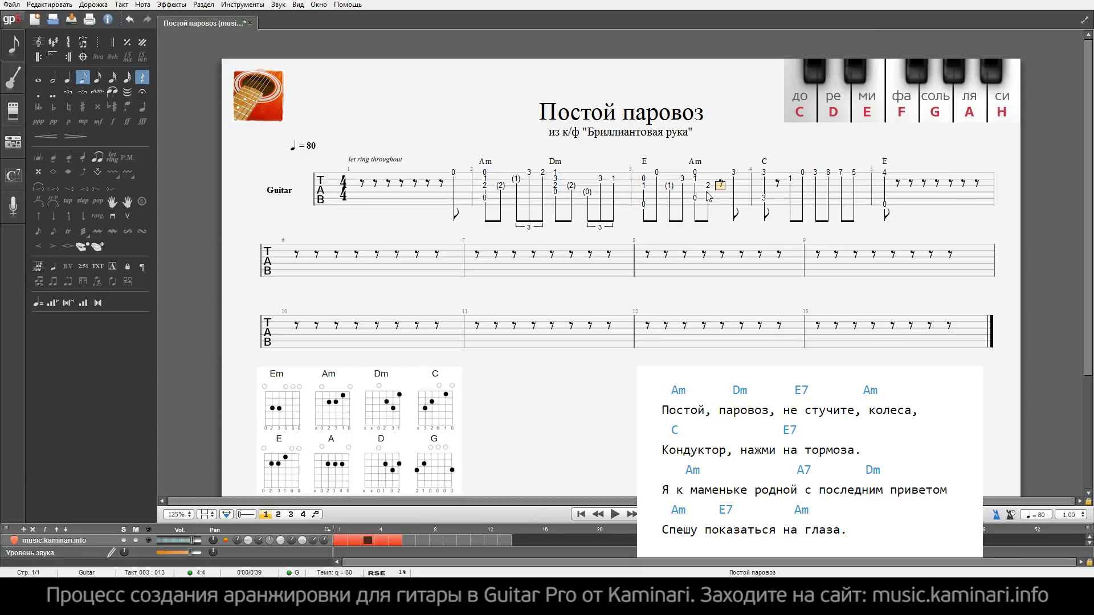
- Tie the third-string fret 2 after bar 3's Am beat into the following eighth rest, and play the bar
key("Left")
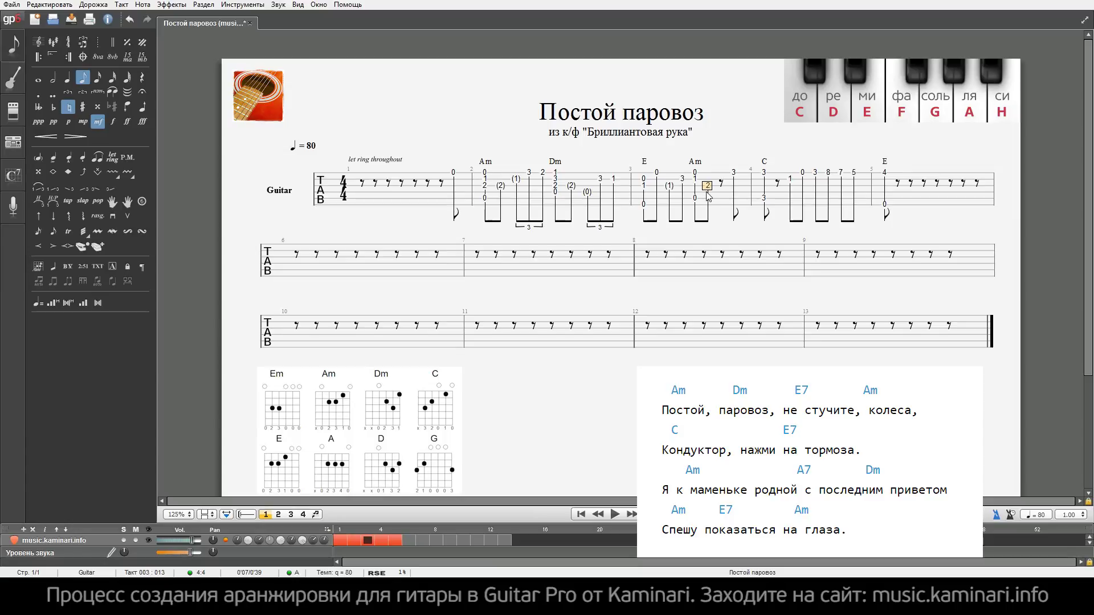
key("Right")
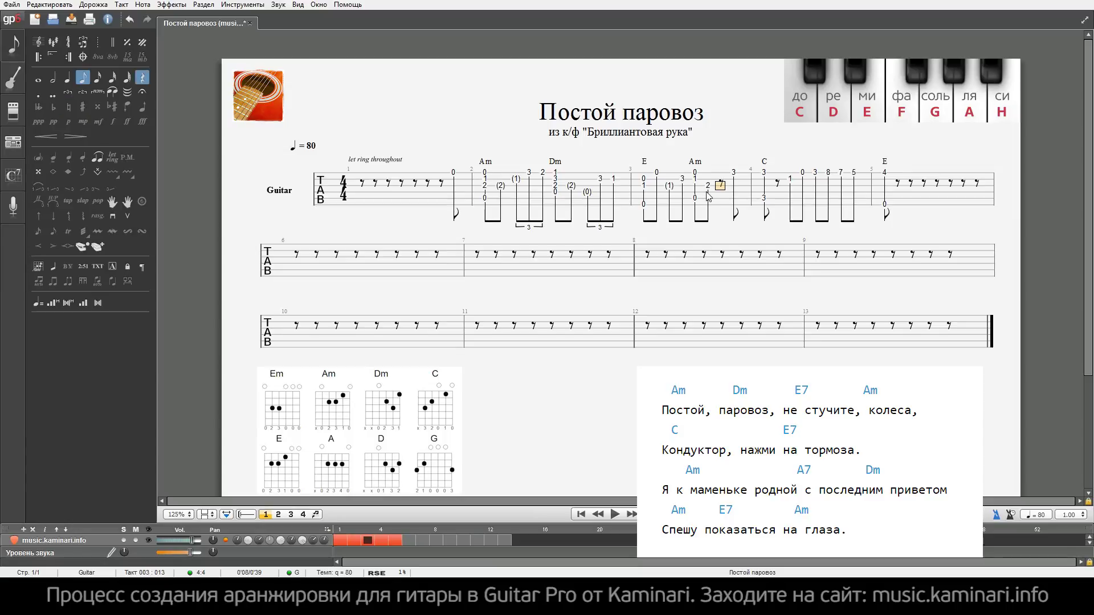
key("l")
key("space")
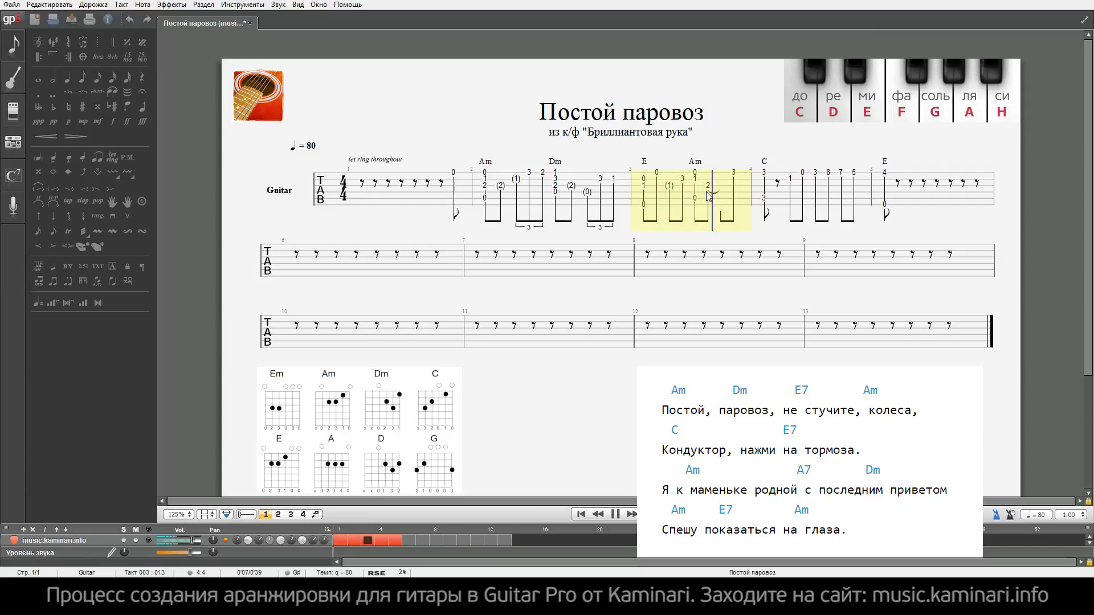
key("space")
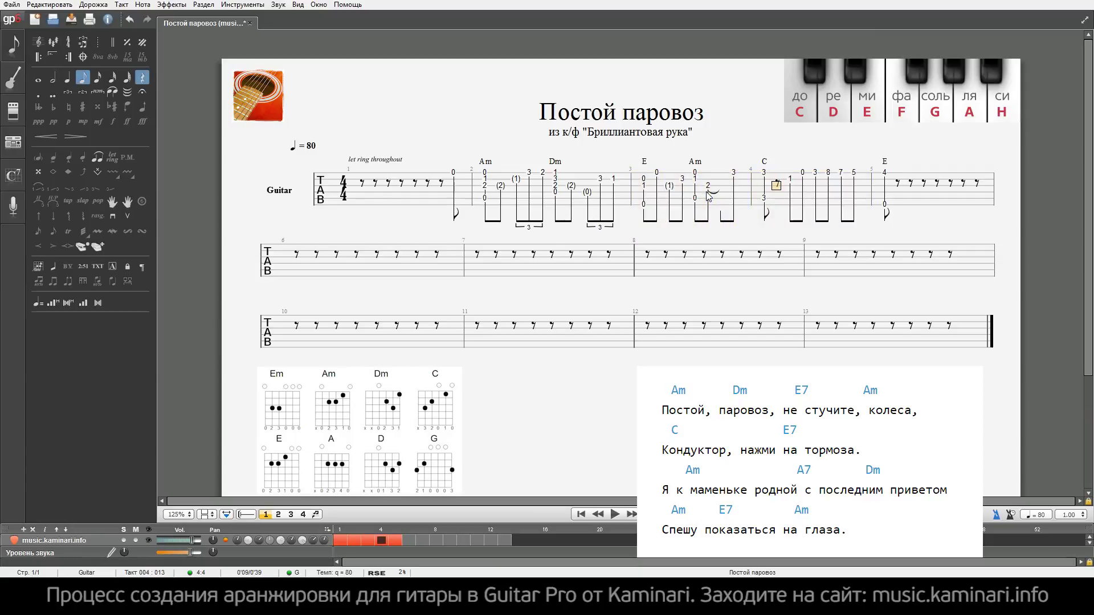
- Add second-string fret 1 and open third string to bar 4's C beat, plus second-string fret 5 and third-string fret 4 to bar 5's E beat
key("Down")
type("0")
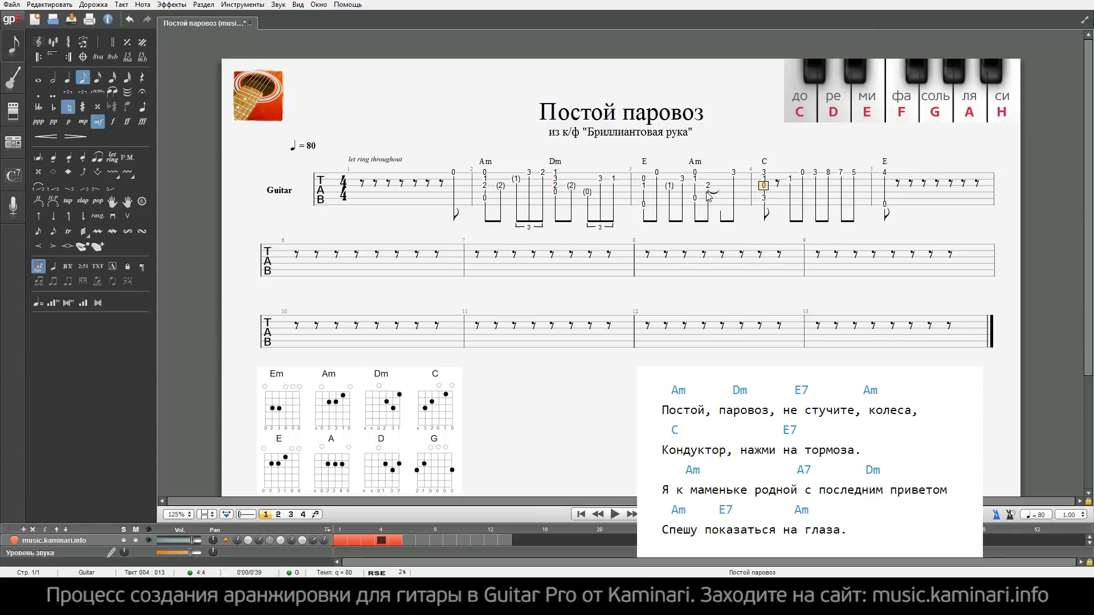
left_click(884, 182)
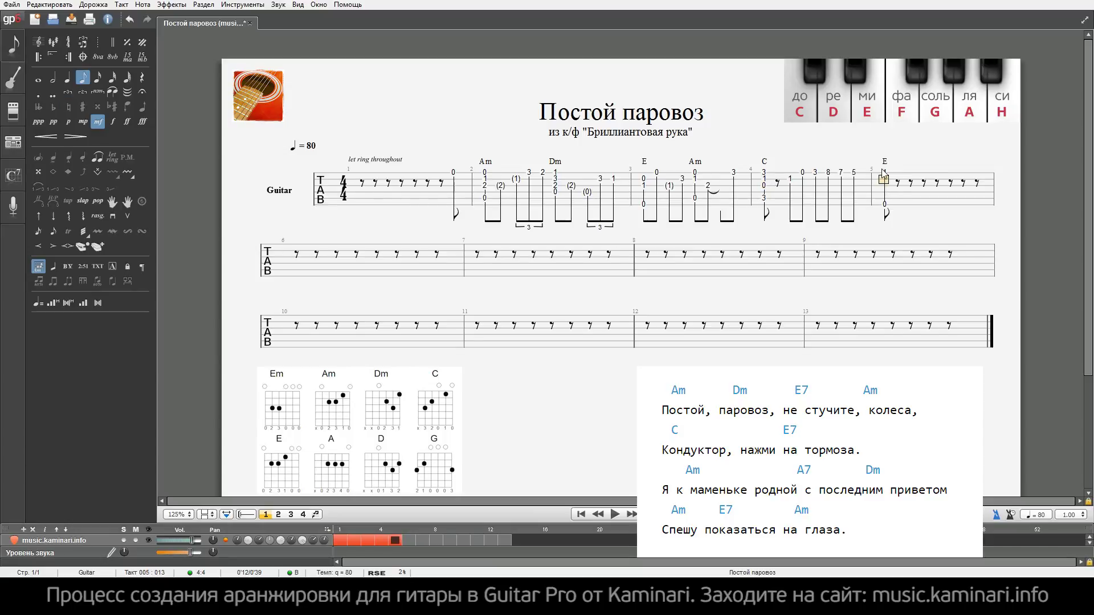
left_click_drag(883, 172, 891, 211)
left_click(885, 181)
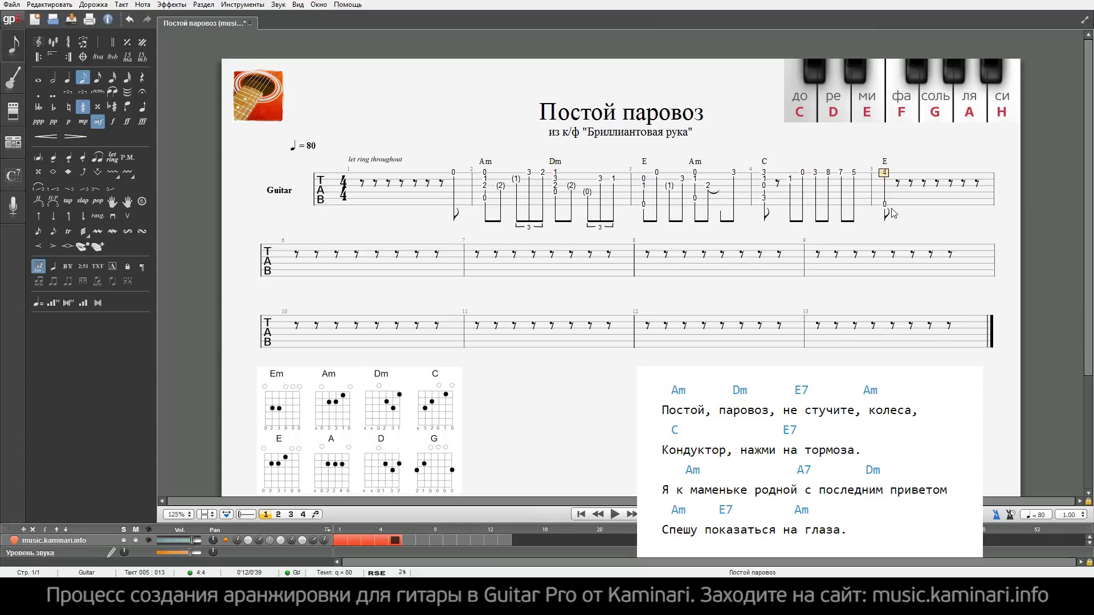
key("Down")
key("5")
key("Down")
key("4")
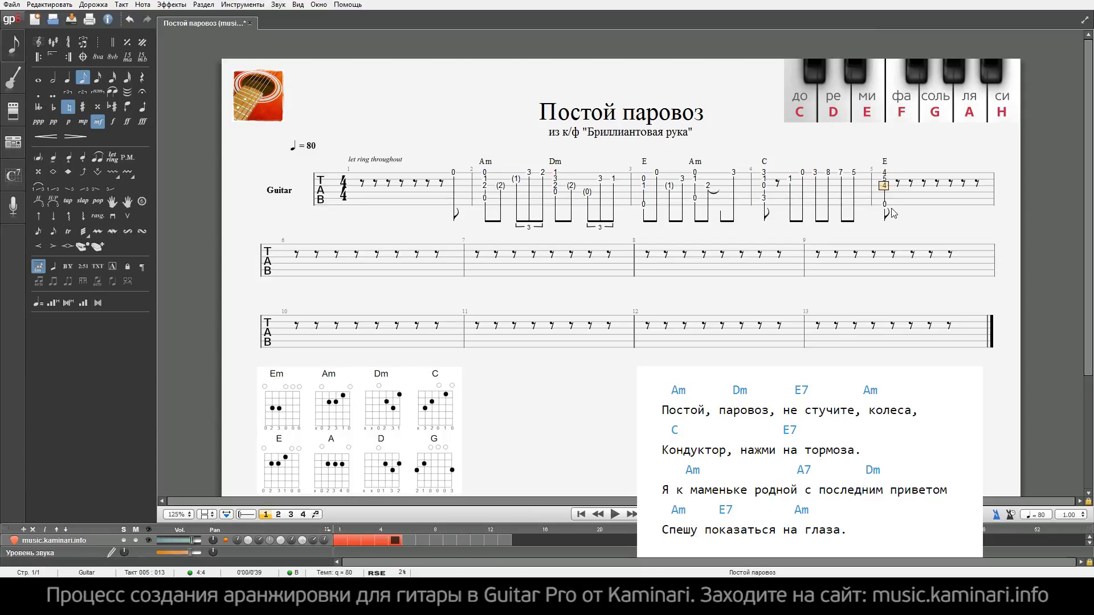
- Replace the eighth rest after bar 4's C beat with two sixteenth rests
key("Left")
key("Left")
key("Left")
key("Left")
key("Left")
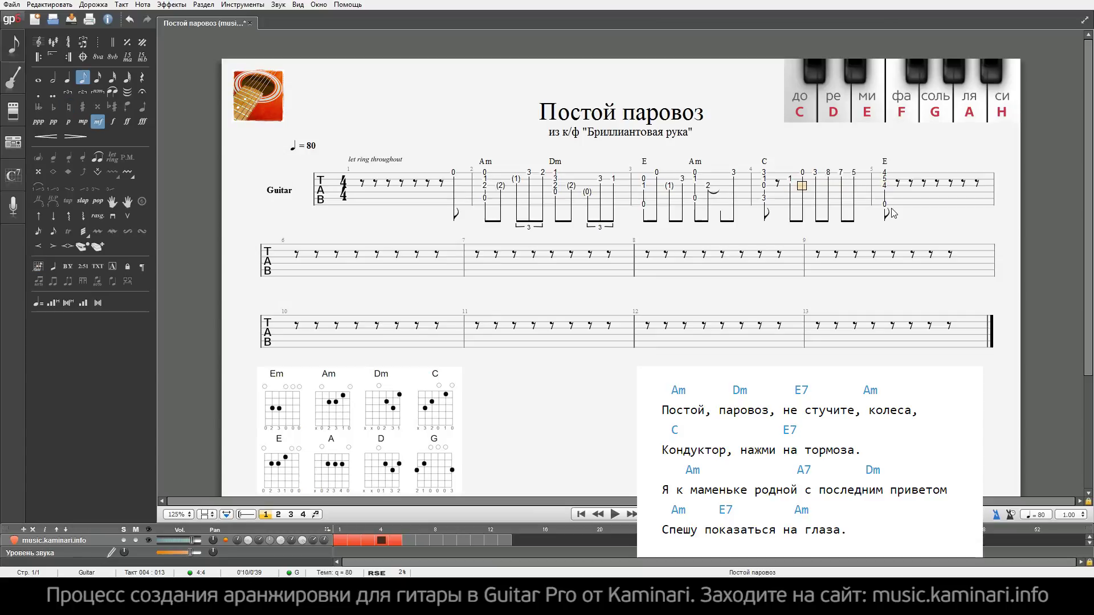
key("Left")
key("Left")
key("Left")
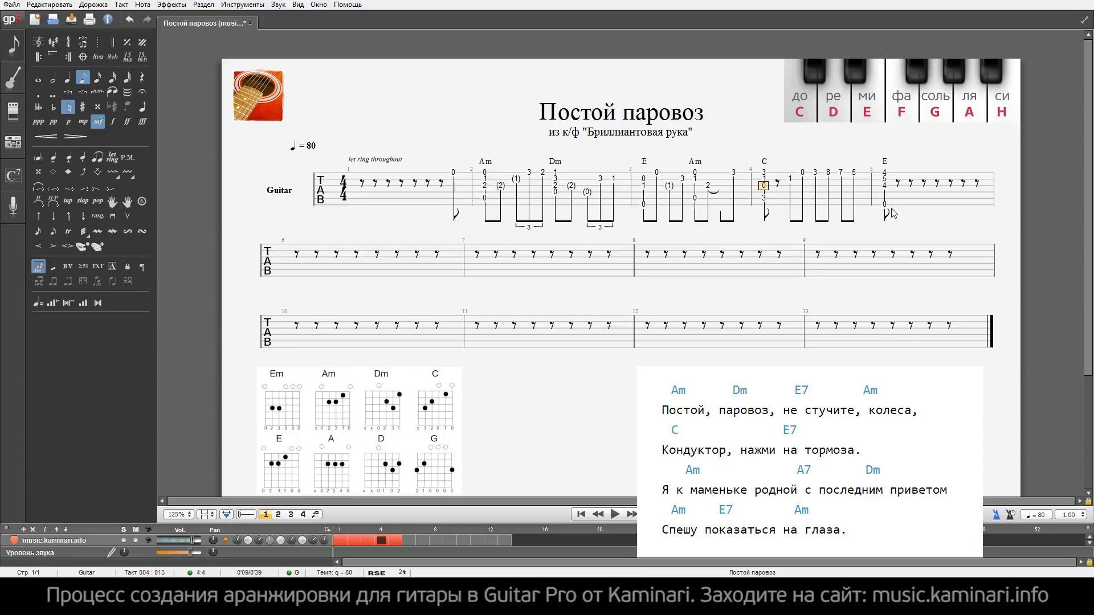
key("Right")
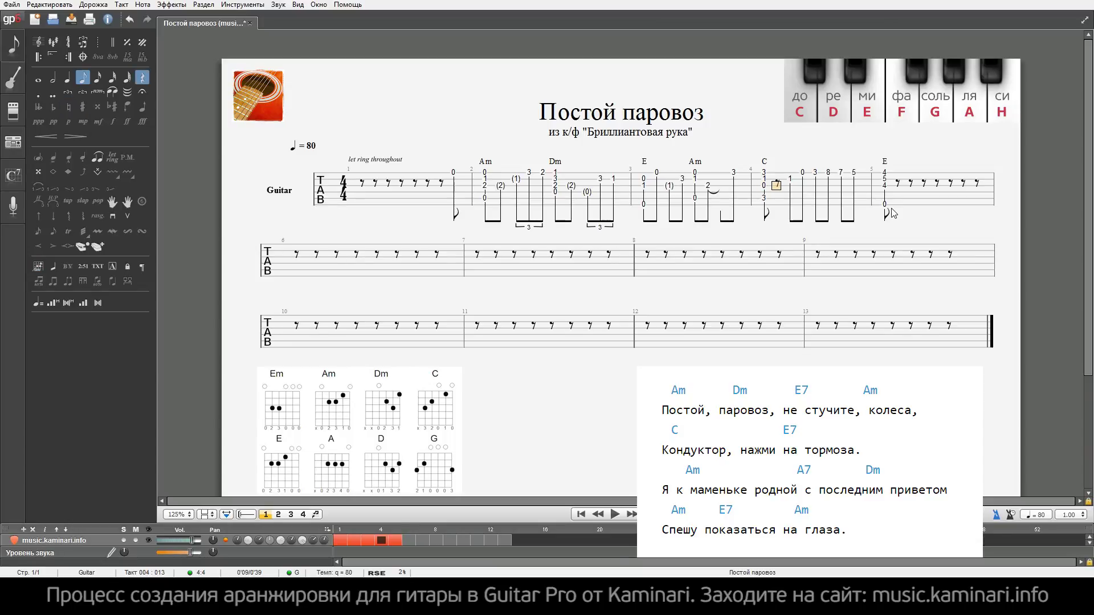
key("KP_Add")
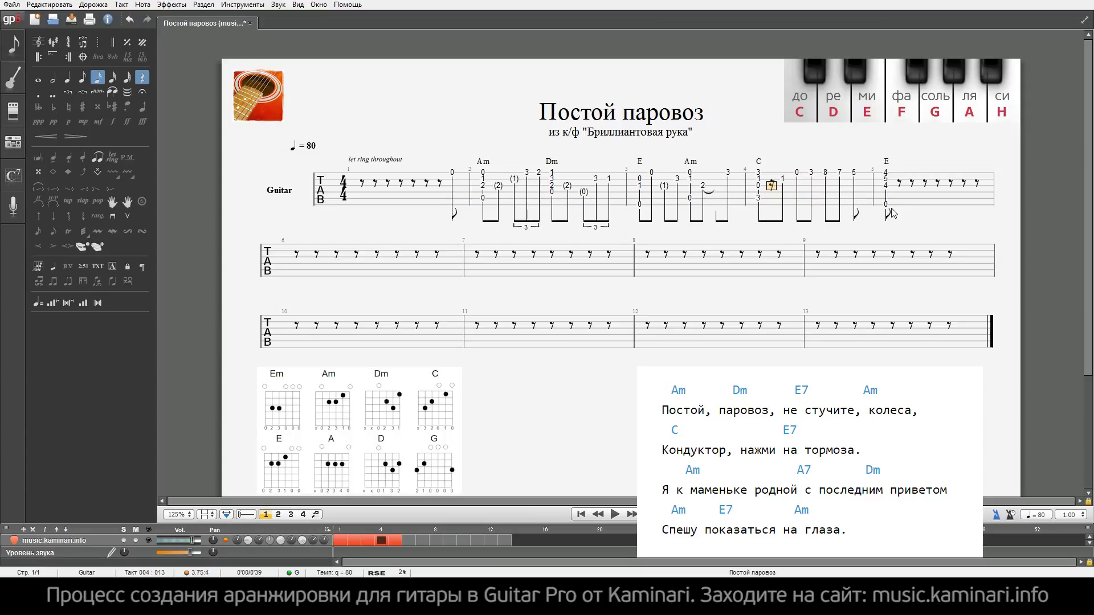
key("Insert")
key("Down")
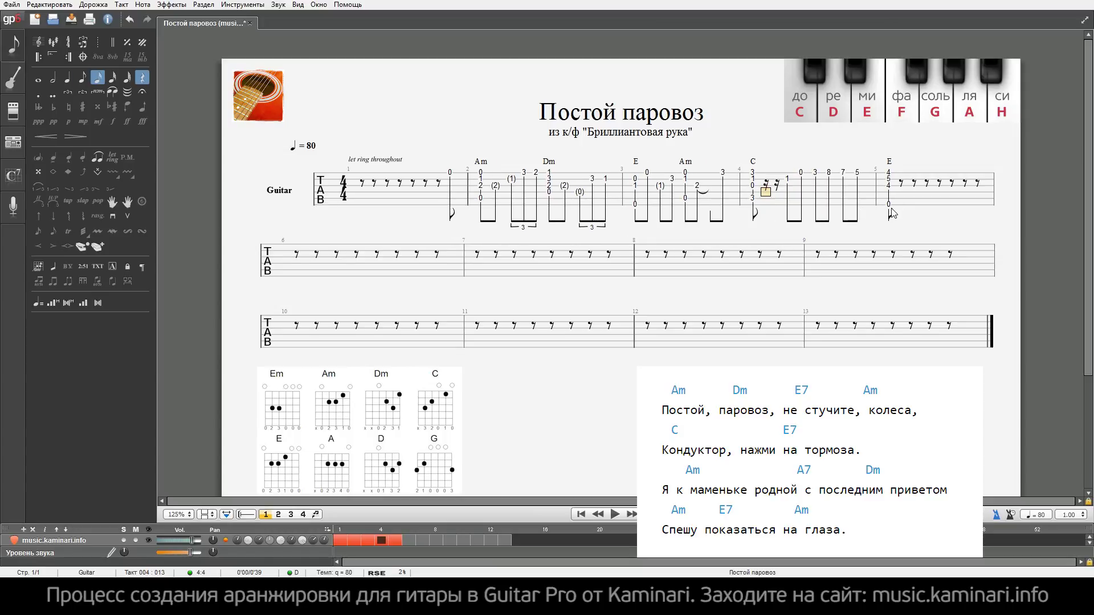
- Enter ghost notes on bar 4's two sixteenths, fourth-string fret 2 and open third string, and play the bar
key("2")
key("Right")
key("Up")
key("0")
key("space")
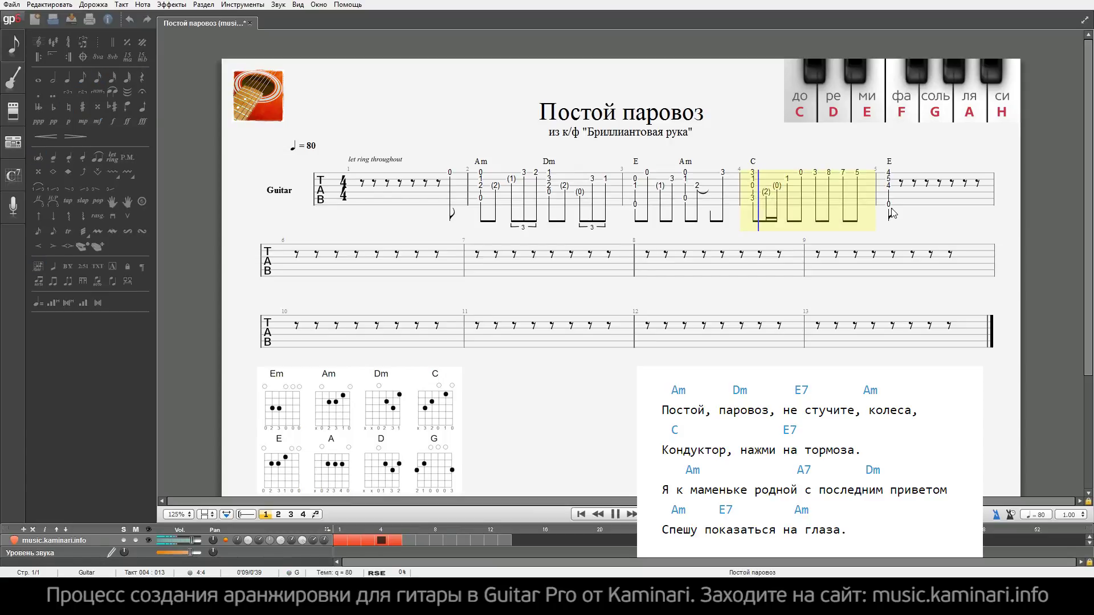
key("space")
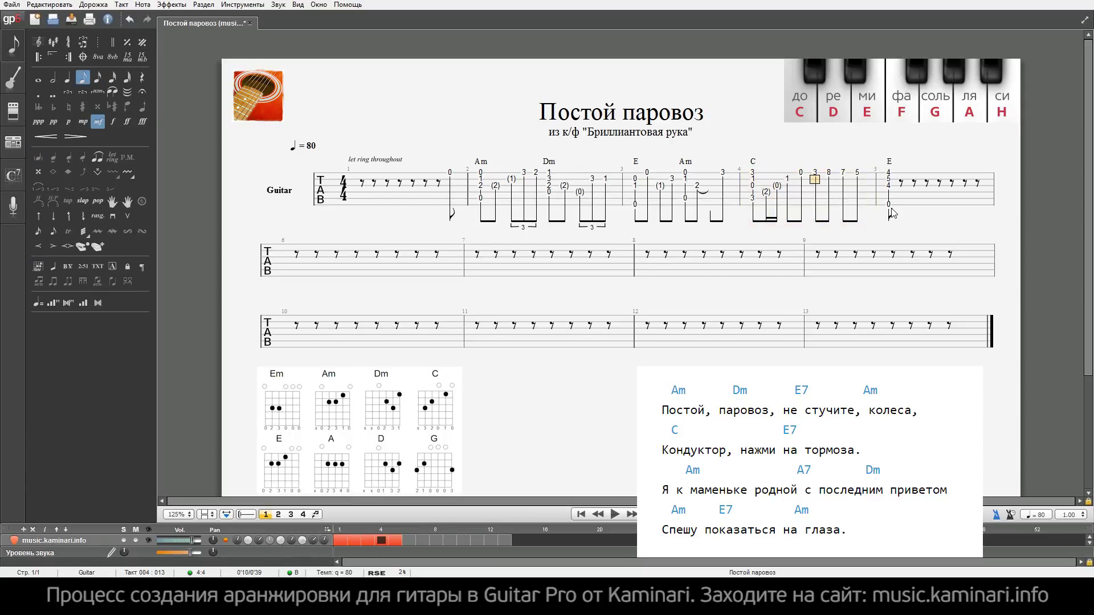
- Add second-string fret 1, open third string and fifth-string fret 3 to bar 4's third beat, and play the bar
key("Down")
key("3")
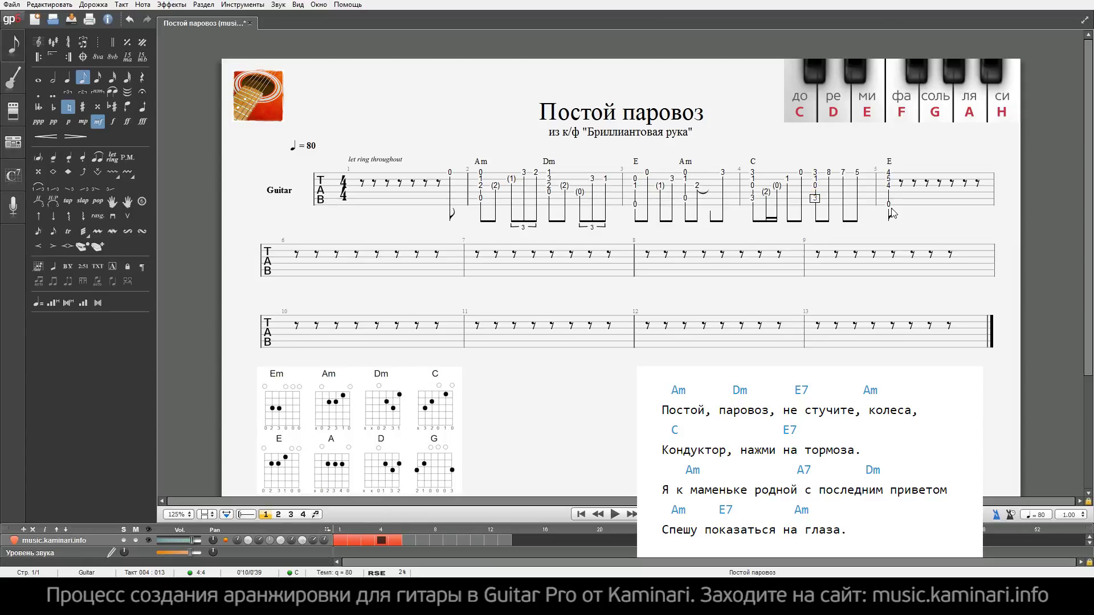
key("Right")
key("Up")
key("Left")
key("Left")
key("Left")
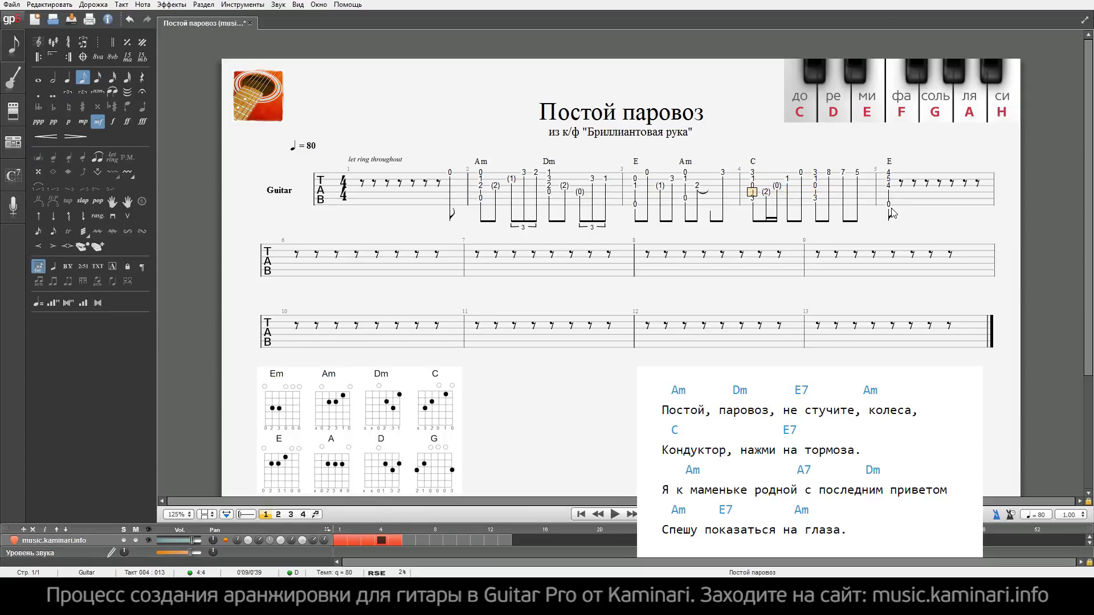
key("space")
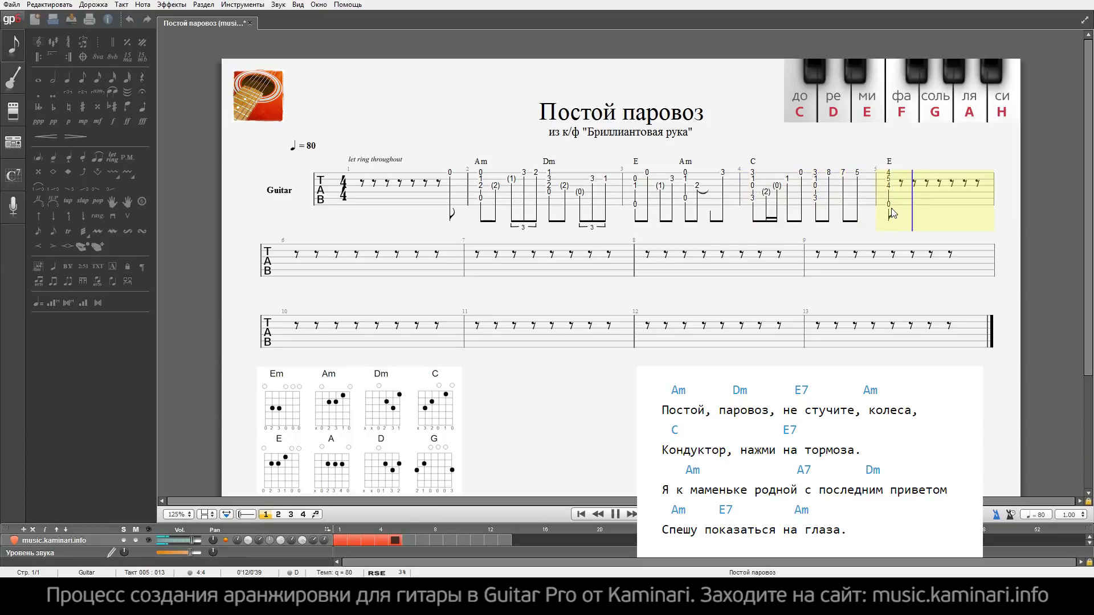
key("space")
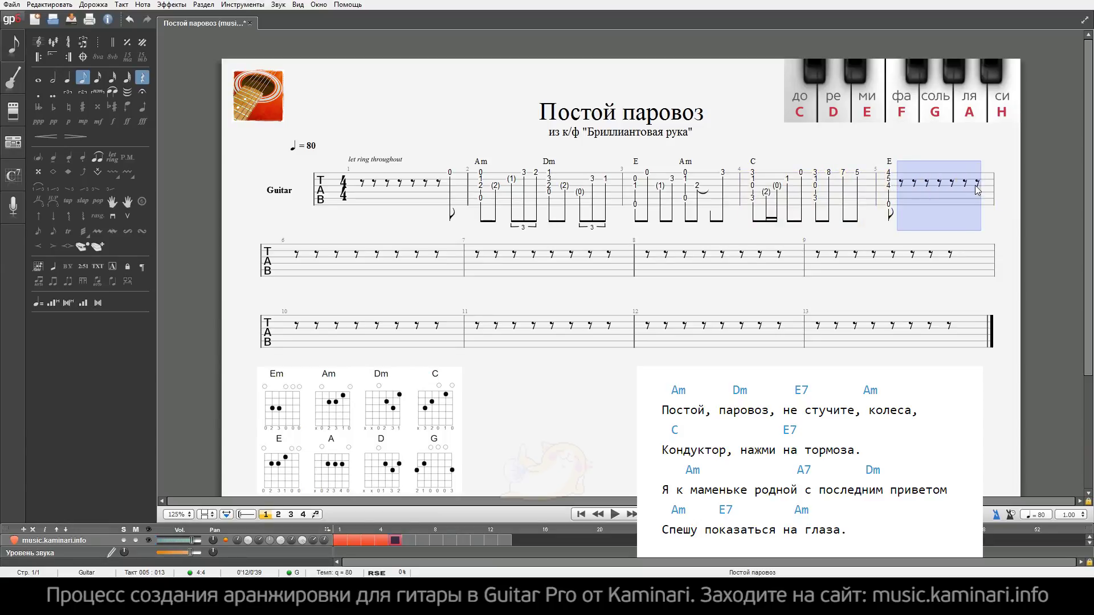
- Enter third-string fret 5 on the third eighth of bar 5 and third-string fret 4 on its fifth eighth
left_click(902, 192, "shift")
key("Left")
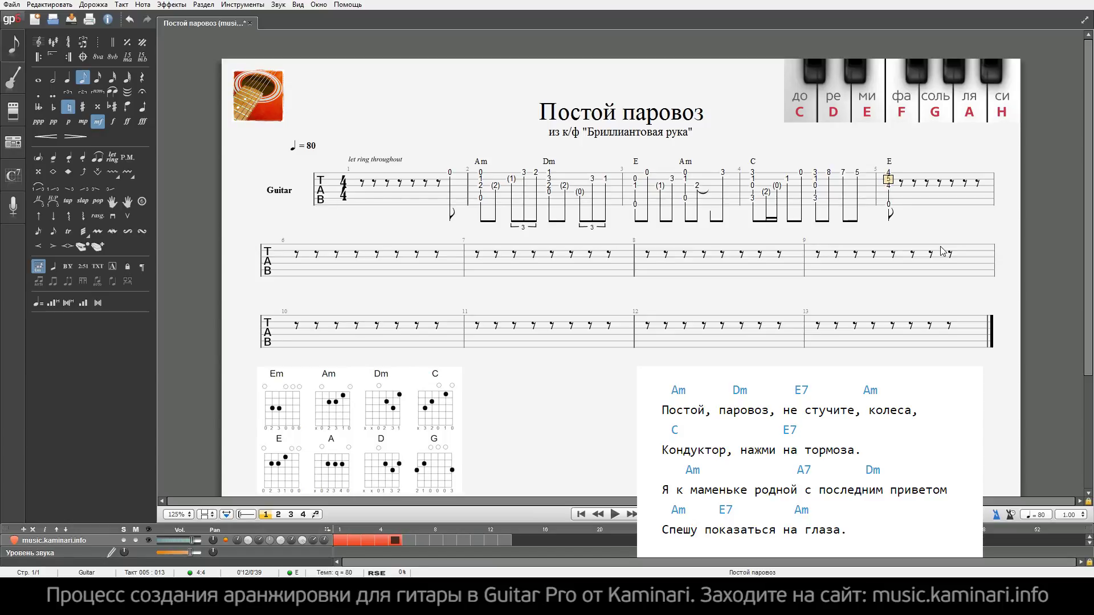
left_click(914, 187)
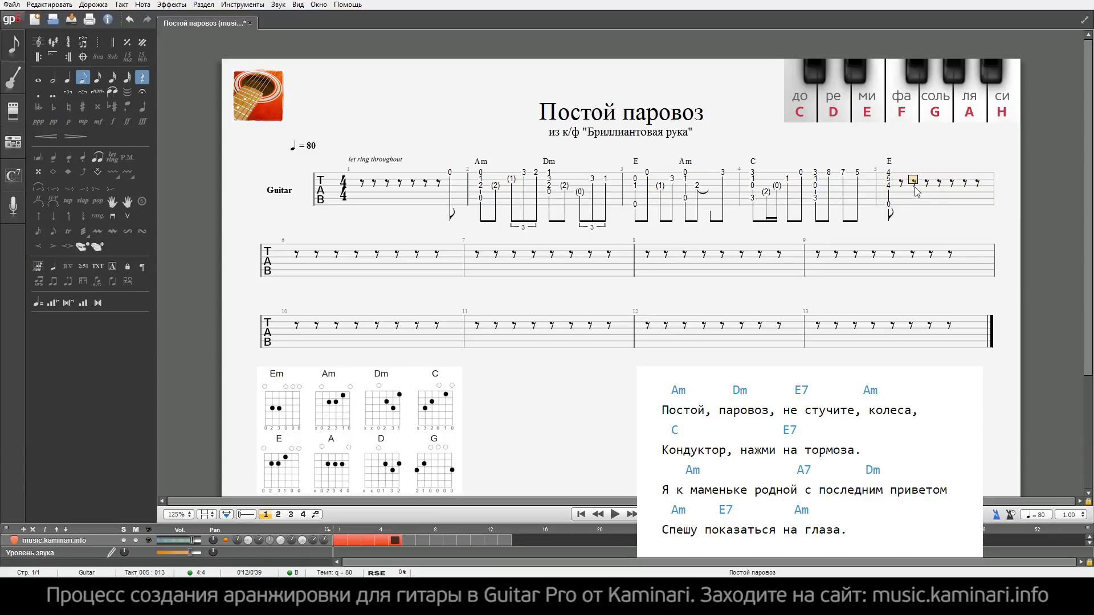
key("5")
key("Right")
key("4")
key("Right")
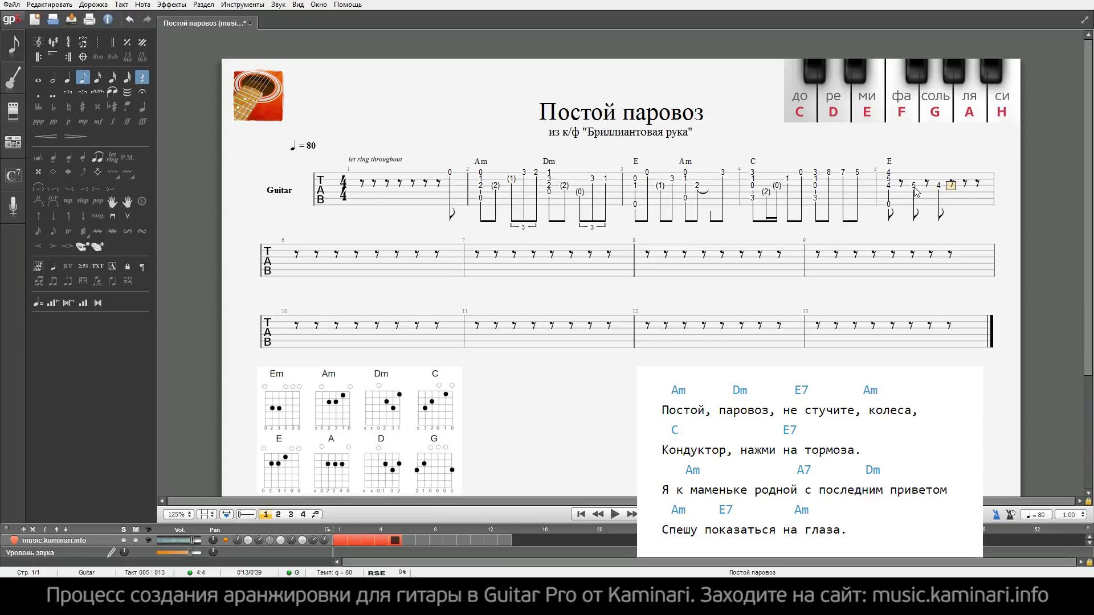
- Enter an open first string on bar 5's last eighth, play the bar, and put an open sixth string on the eighth before it
key("Right")
key("Down")
key("Up")
key("Up")
key("Right")
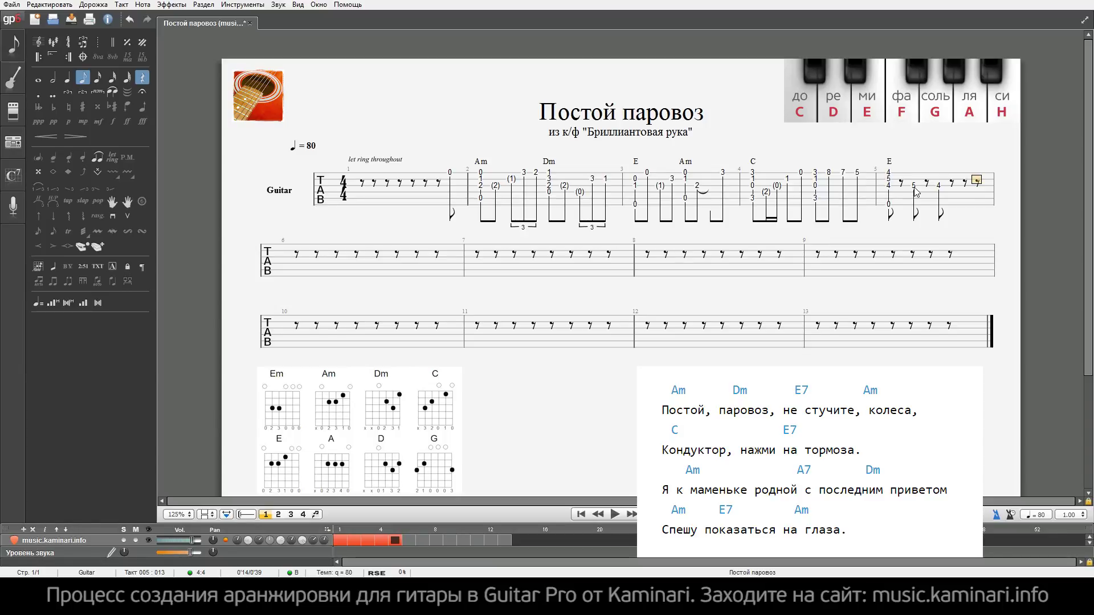
key("0")
key("space")
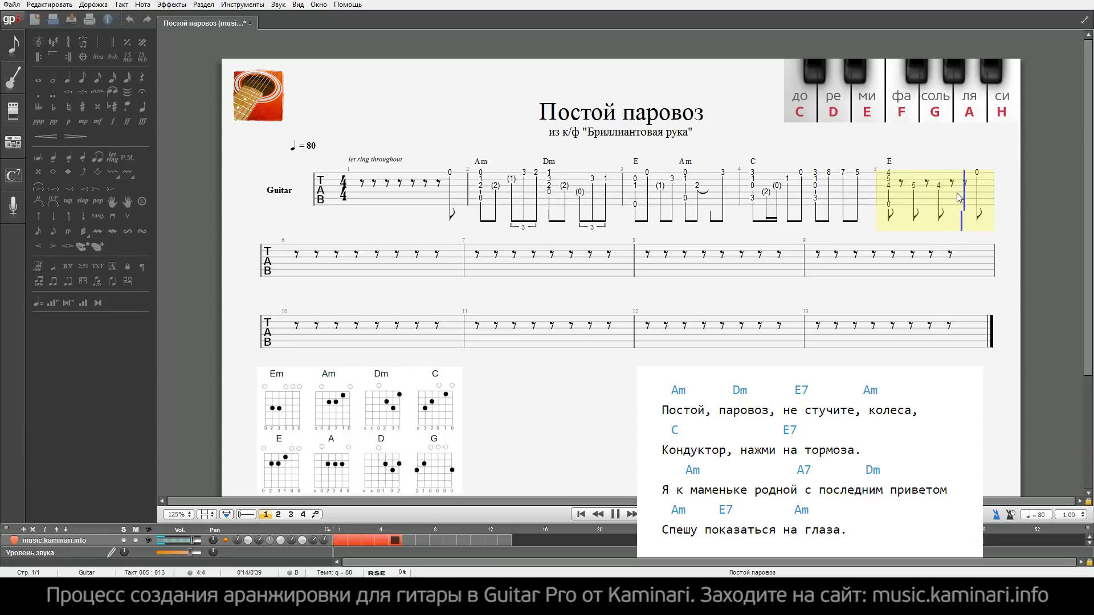
key("space")
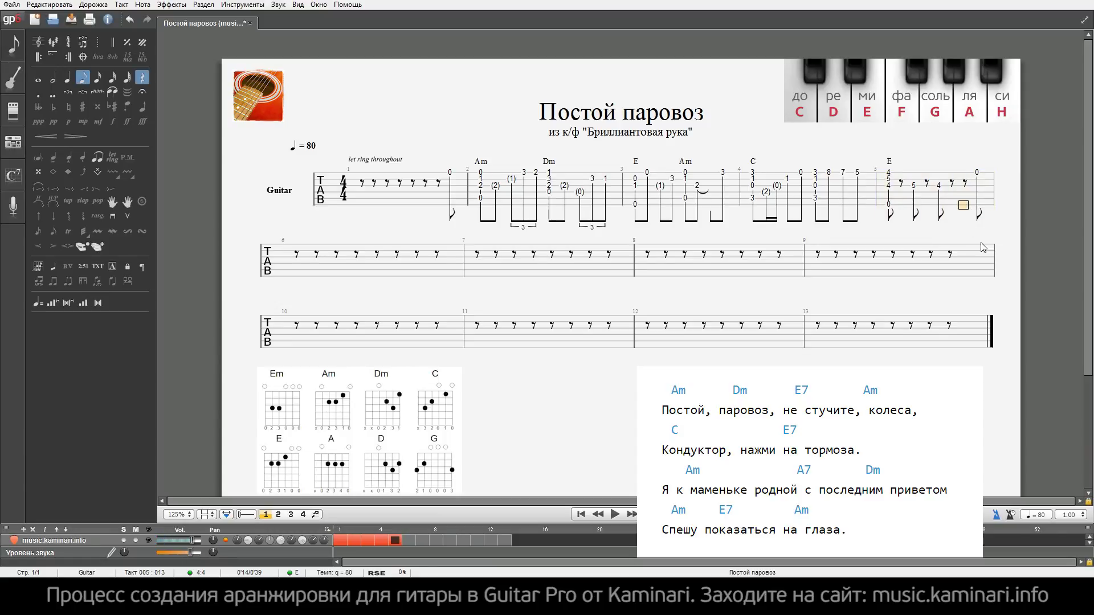
key("0")
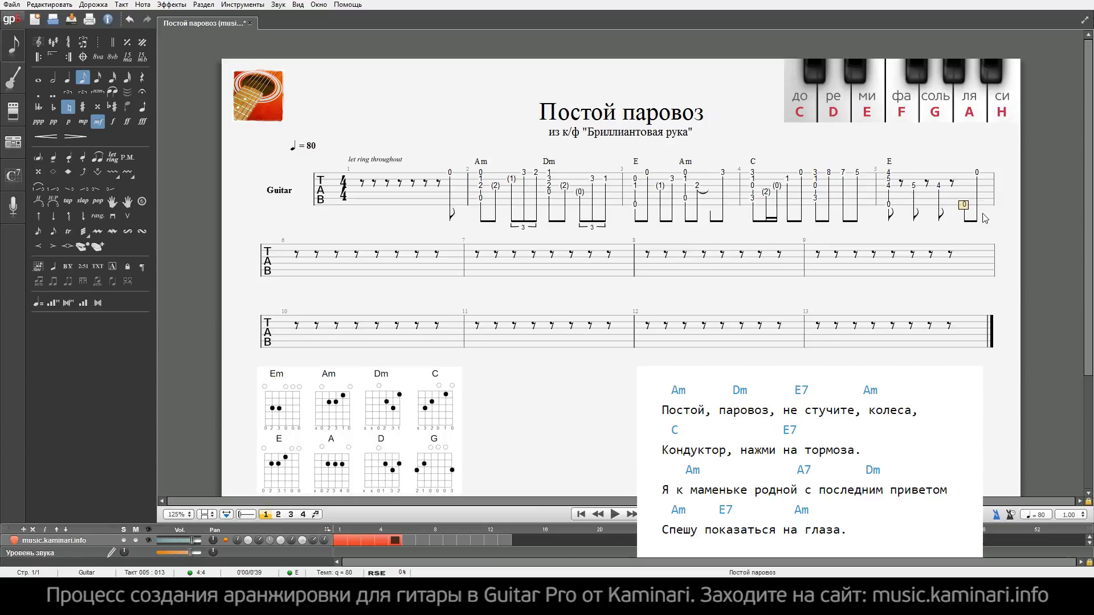
- Lengthen bar 5's E chord to a quarter note and delete the eighth rest that follows it
left_click(888, 186)
key("minus")
key("Right")
key("Delete")
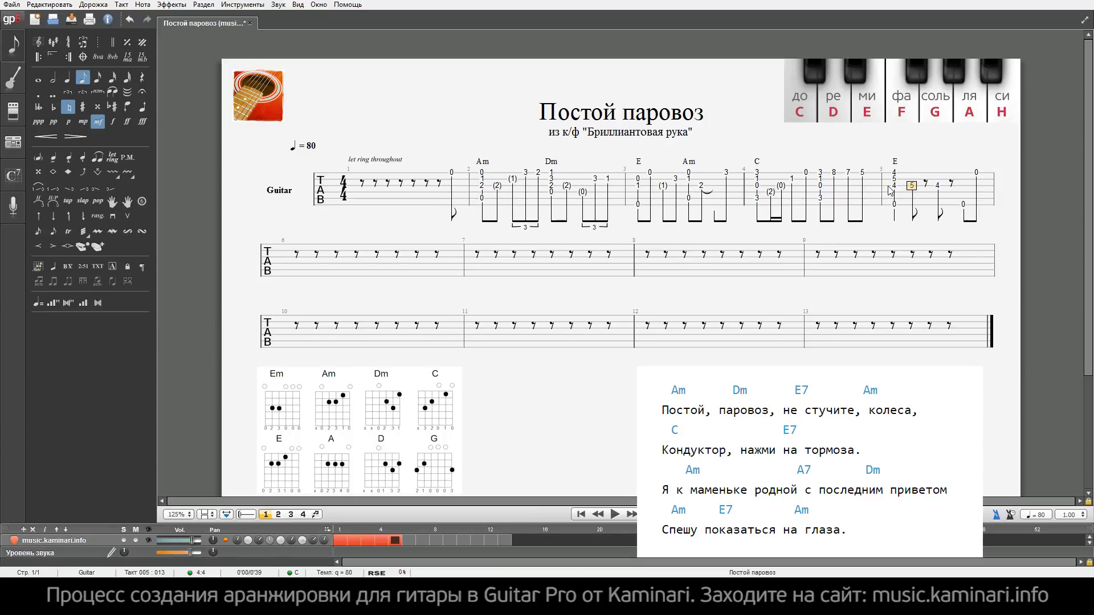
- Lengthen bar 5's third-string fret 5 to a quarter note, delete the eighth rest after it, and play the bar
key("minus")
key("Right")
key("Delete")
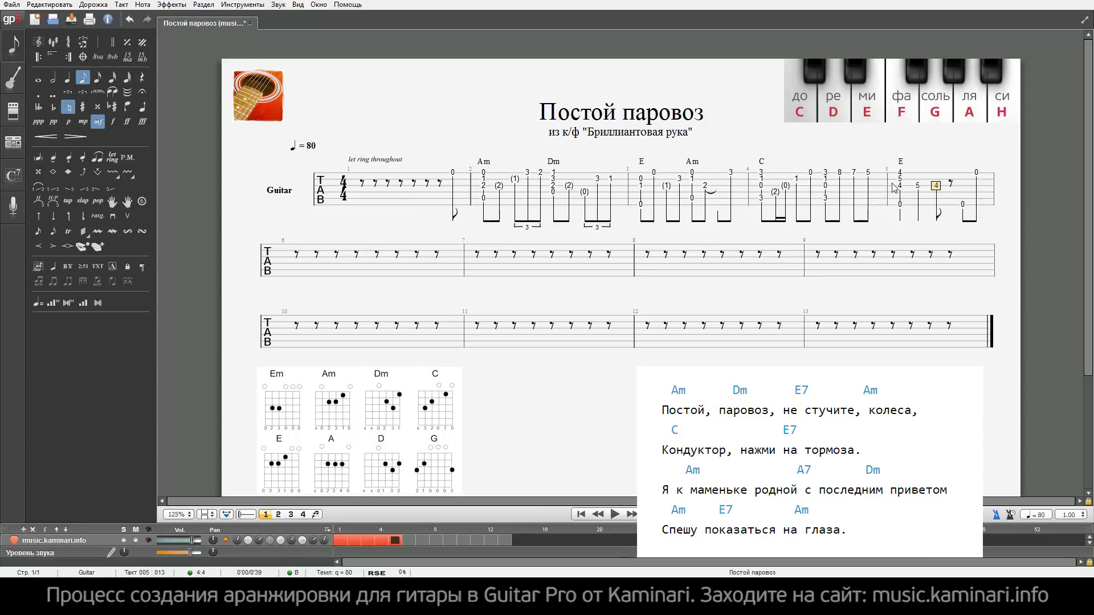
key("space")
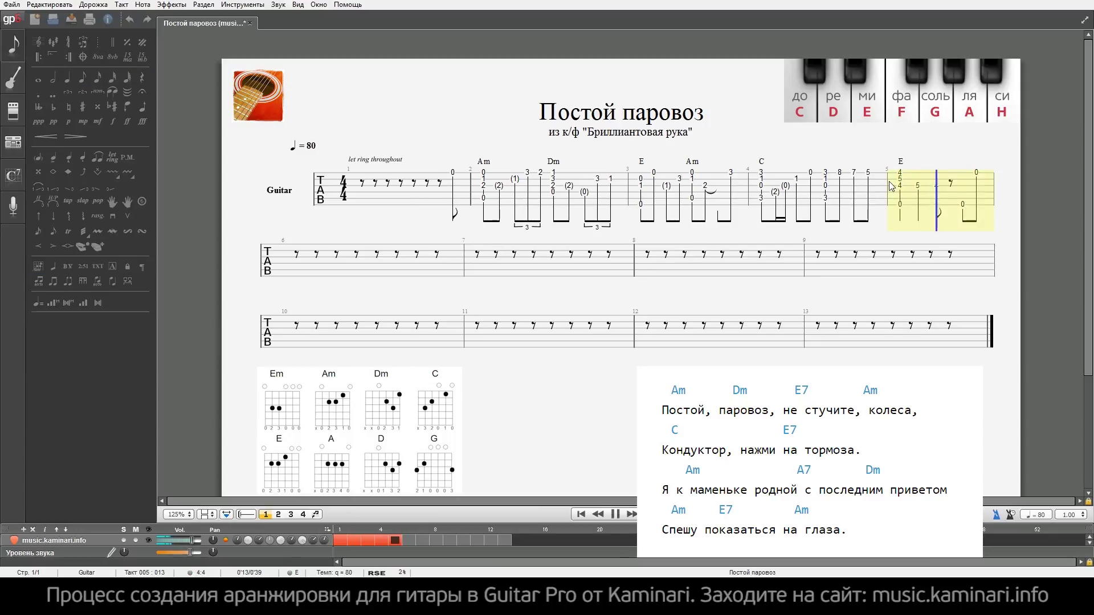
key("space")
- Lengthen bar 5's third-string fret 4 to a quarter note, delete the following eighth rest, and play through the bar
key("Left")
key("Left")
key("minus")
key("Right")
key("Delete")
key("space")
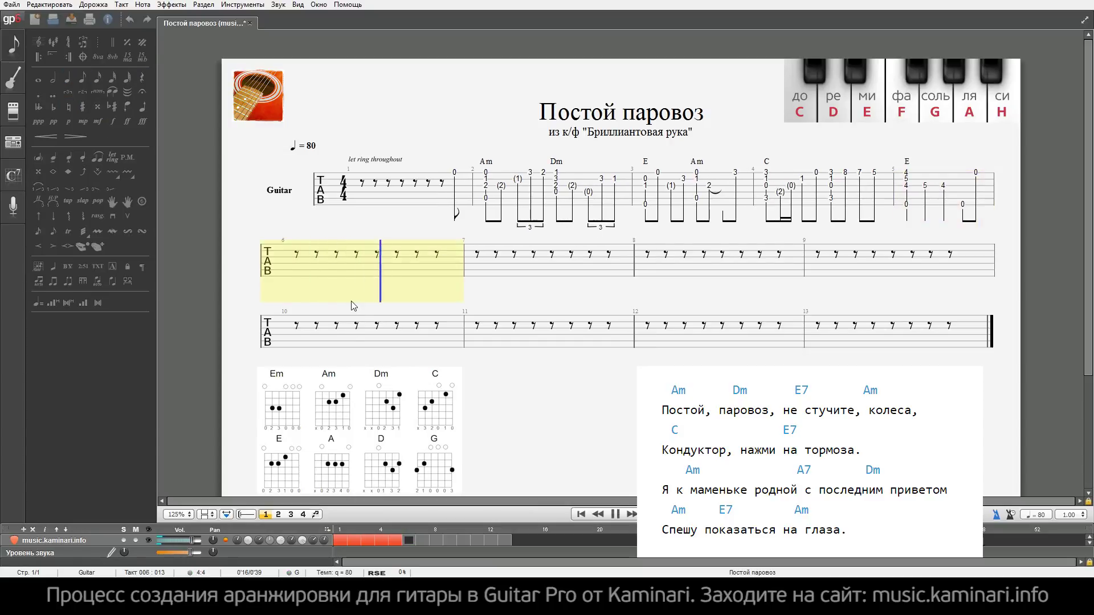
key("space")
- Enter first-string frets 8, 7, 8, 7 and 5 on bar 6's first, third, fourth, fifth and sixth eighths
left_click(295, 252)
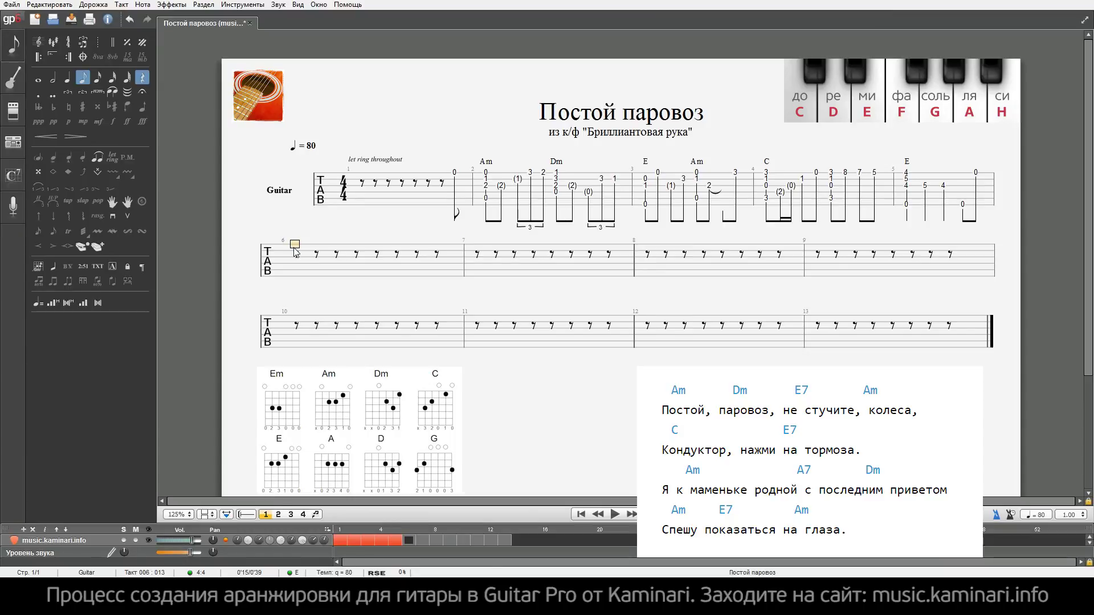
type("8")
key("Right")
key("Right")
type("7")
key("Right")
type("8")
key("Right")
type("7")
key("Right")
type("5")
key("Right")
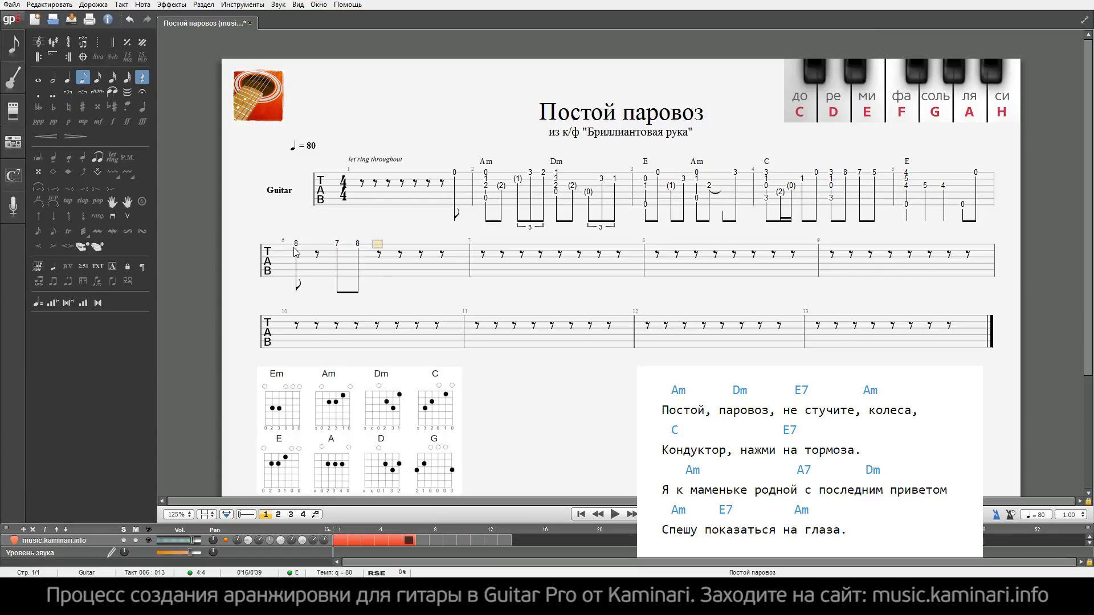
- Enter bar 6's last eighth as second-string fret 5, comparing the same pitch on the neighbouring first string
key("Right")
key("Down")
type("5")
key("ctrl+Up")
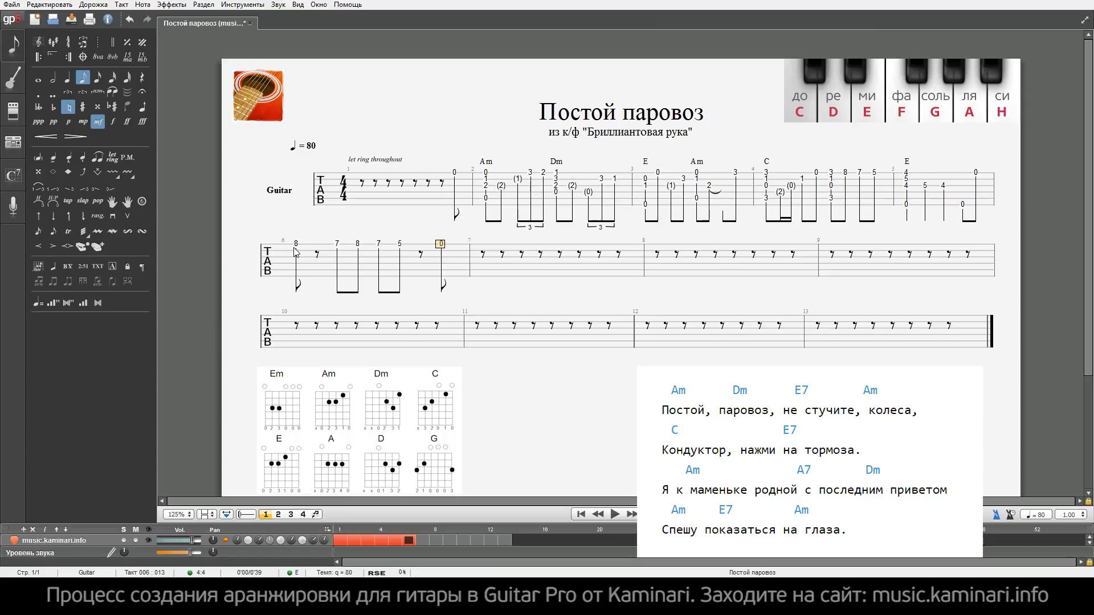
key("ctrl+Down")
key("ctrl+Up")
key("ctrl+Down")
key("ctrl+Down")
key("ctrl+Up")
key("ctrl+Up")
key("ctrl+Down")
key("ctrl+Up")
key("ctrl+Down")
- Label bar 6's first beat Am, add an open fifth string under it, and play the bar
left_click(296, 245)
key("a")
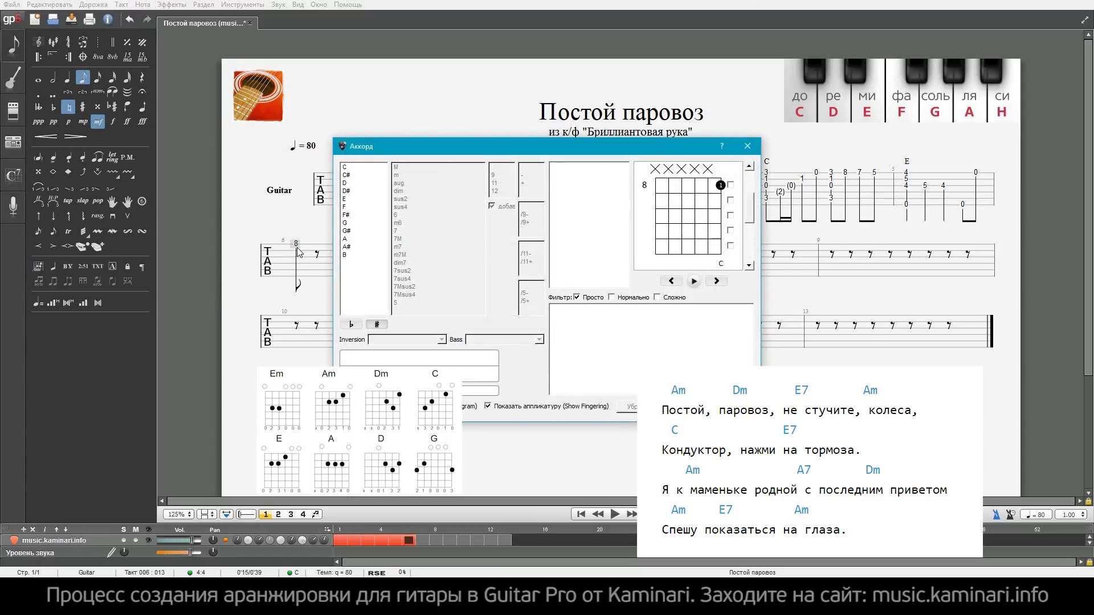
key("Return")
left_click(296, 278)
type("0")
key("space")
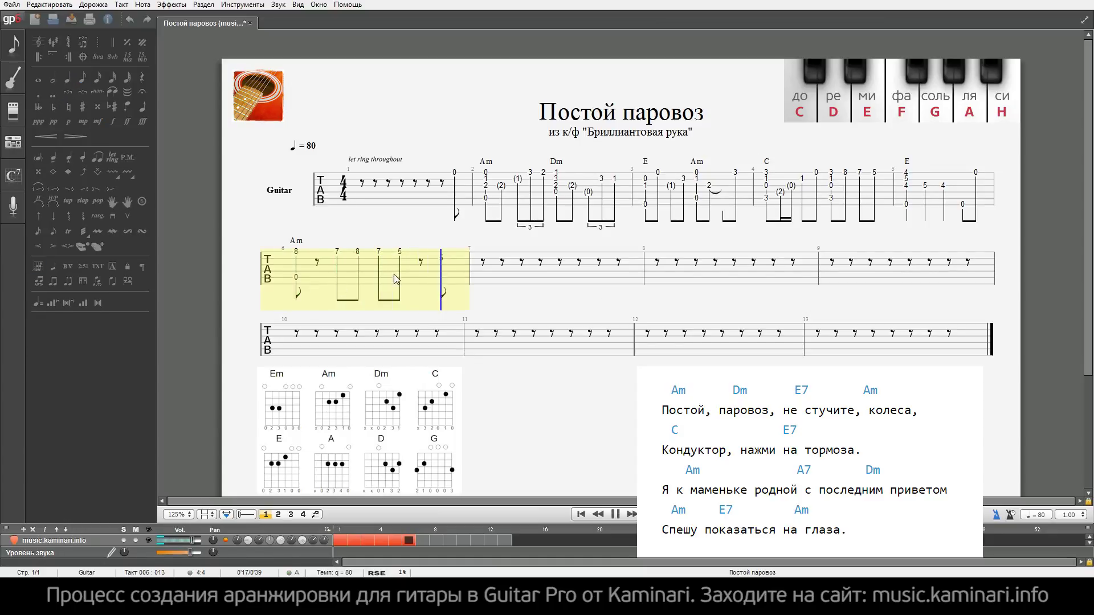
key("space")
- Label bar 7's first beat A and enter frets 5, 5 and 6 on strings one to three with an open fifth string
left_click(481, 254)
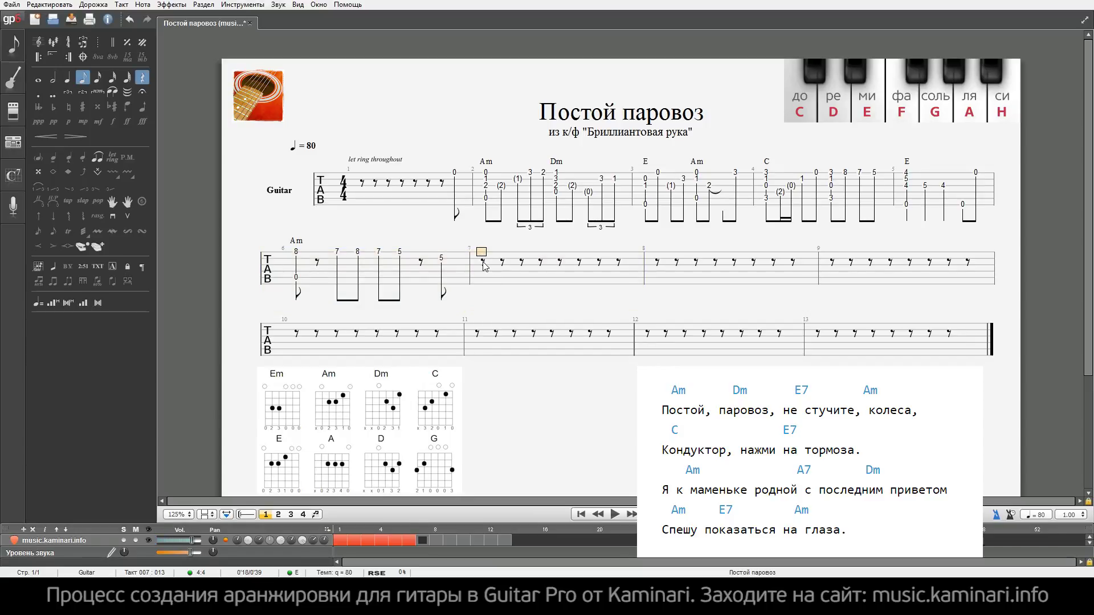
key("a")
key("Return")
left_click(483, 265)
left_click(483, 256)
key("5")
key("Down")
key("5")
key("Down")
key("6")
key("Down")
key("Down")
key("0")
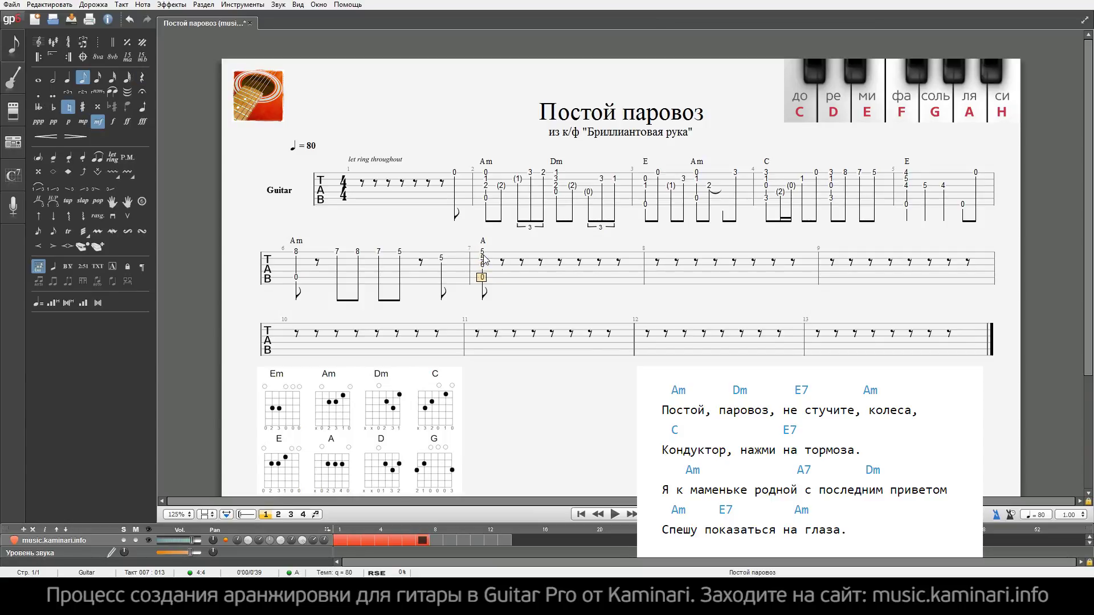
- Enter second-string fret 8 on bar 7's third eighth and first-string fret 5 on its fourth eighth
key("Right")
key("Right")
key("Up")
key("Up")
key("Up")
key("8")
key("Right")
key("Up")
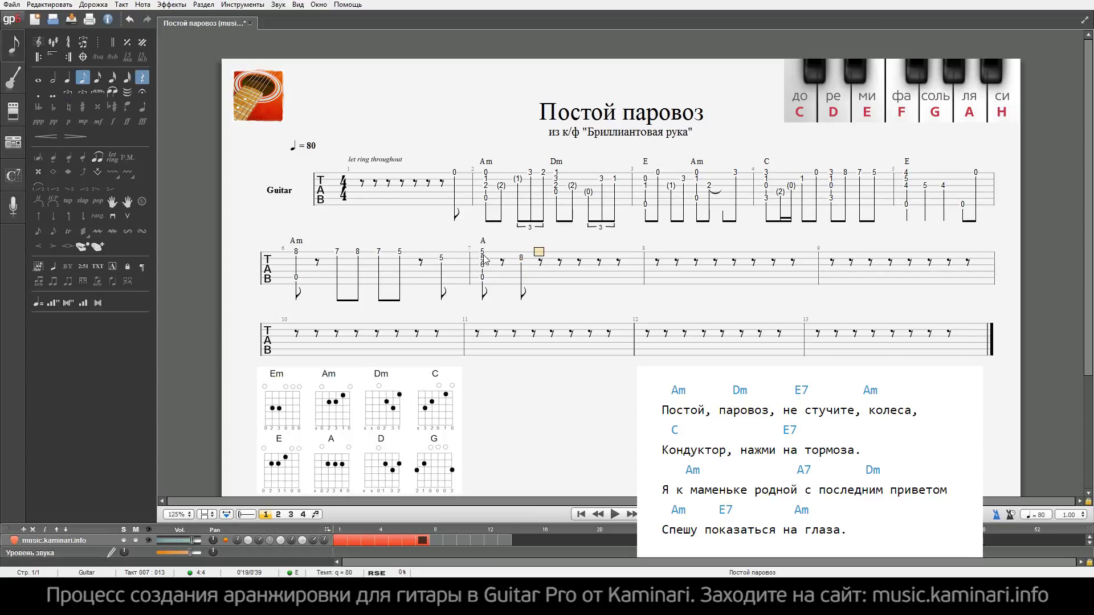
key("5")
- Label bar 7's third beat Dm and enter frets 3, 3, 2 and 0 on strings one to four
key("Right")
key("Down")
key("Down")
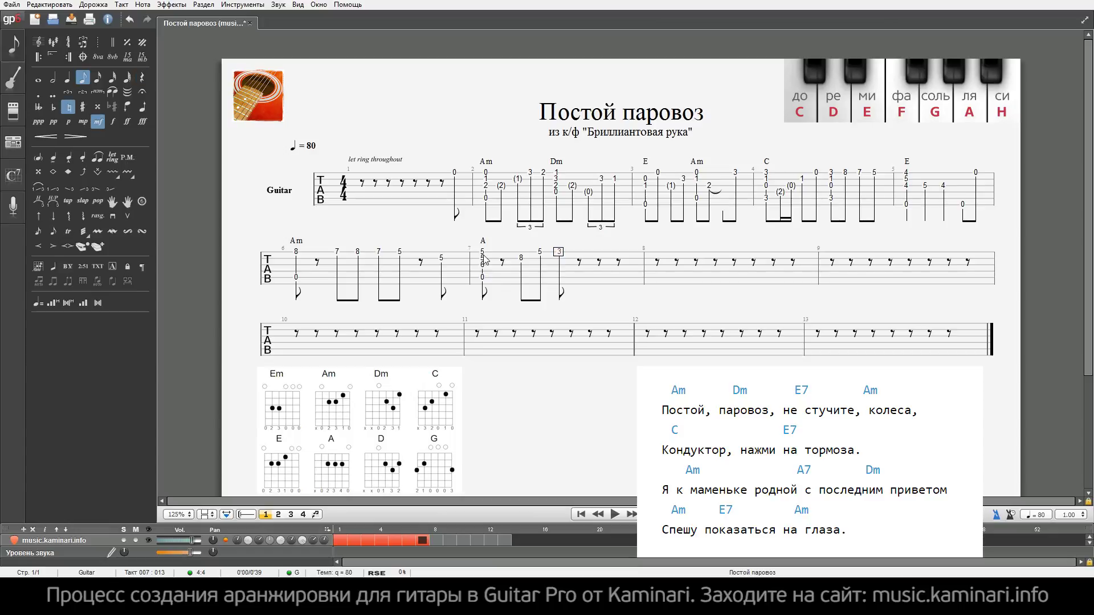
key("a")
key("Return")
key("Up")
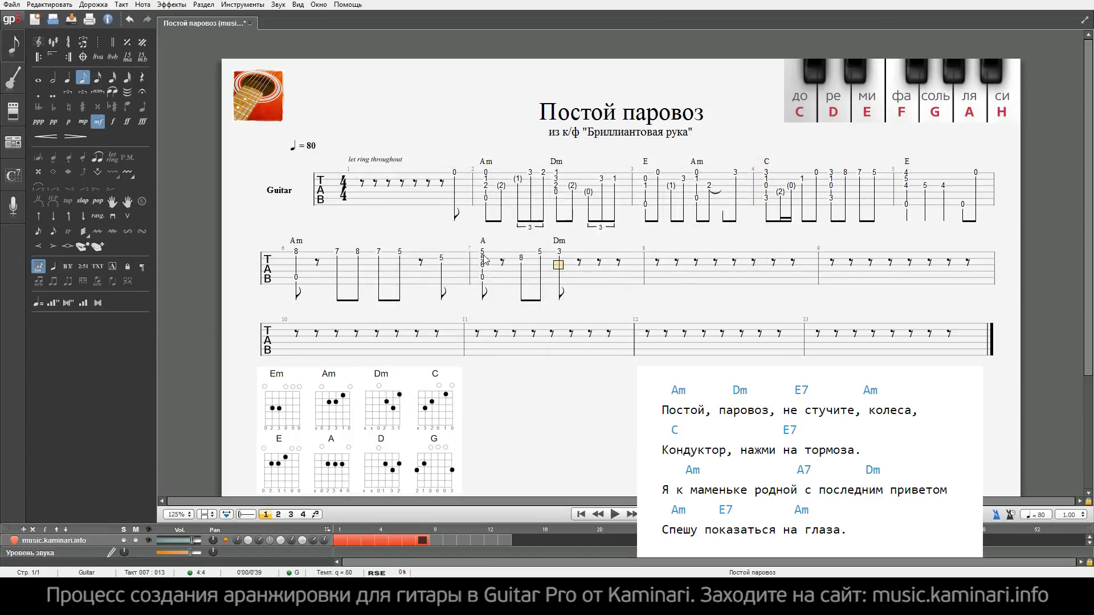
key("3")
key("Down")
key("2")
key("Down")
key("0")
- Enter first-string fret 1 on bar 7's sixth and last eighths
key("Right")
key("Up")
key("Up")
key("Up")
key("1")
key("Right")
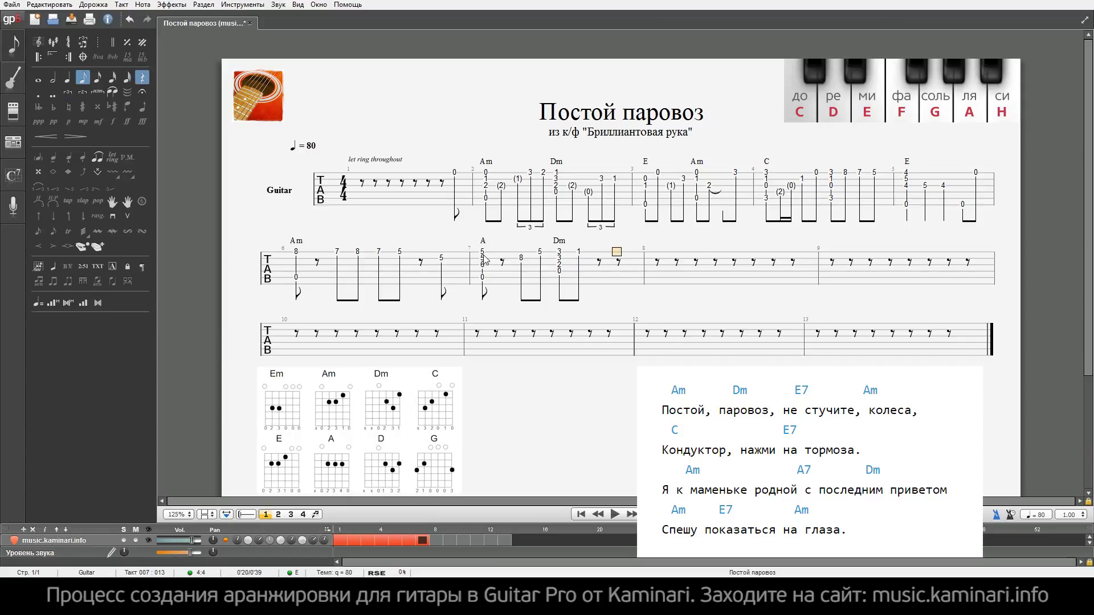
key("1")
key("Right")
- Label bar 8's first beat Am and enter first-string frets 0, 3, 1 and 0 on eighths one, three, four and five
key("0")
key("a")
key("Return")
key("Right")
key("Right")
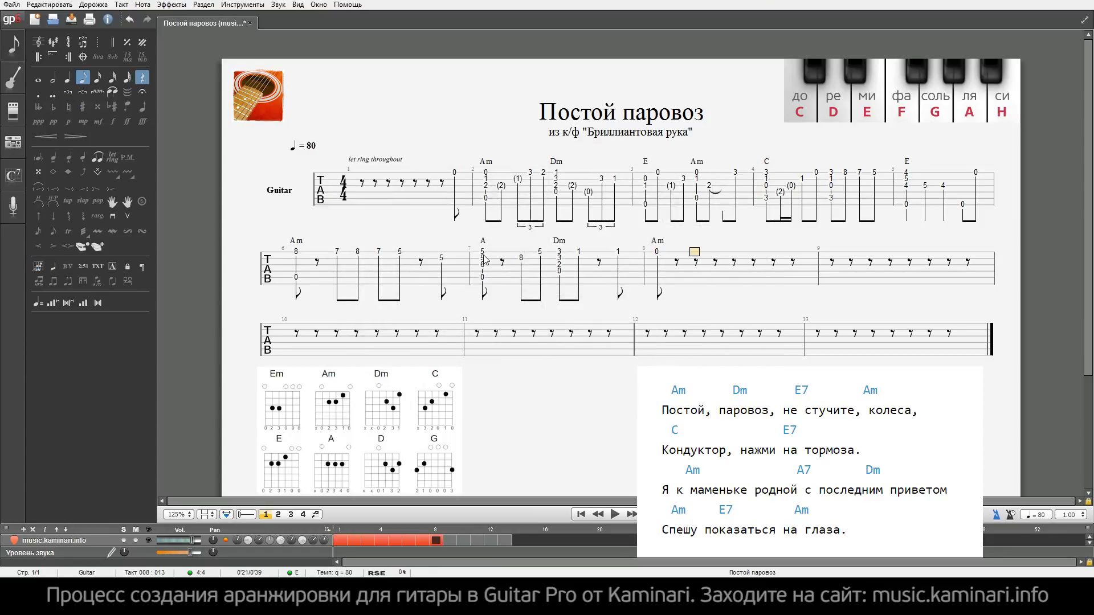
key("3")
key("Right")
key("1")
key("Right")
key("0")
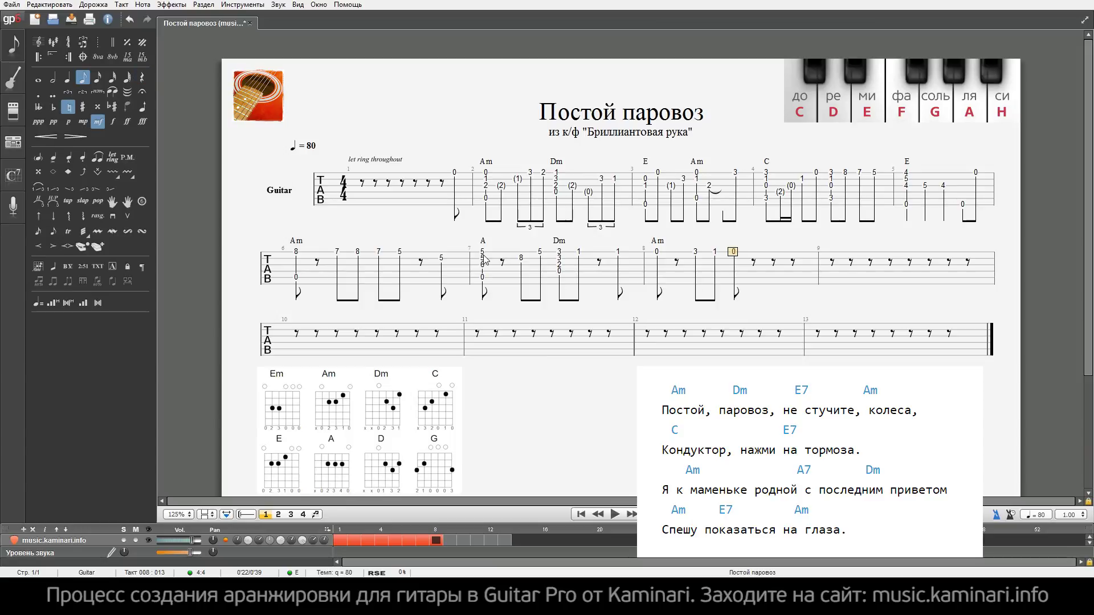
- Enter second-string frets 3, 1 and 0 on the last three eighths of bar 8
key("Right")
key("3")
key("Right")
key("1")
key("Right")
key("0")
- Start bar 9 with a quarter note of third-string fret 2 over an open fifth string, and label it Am
key("Right")
key("2")
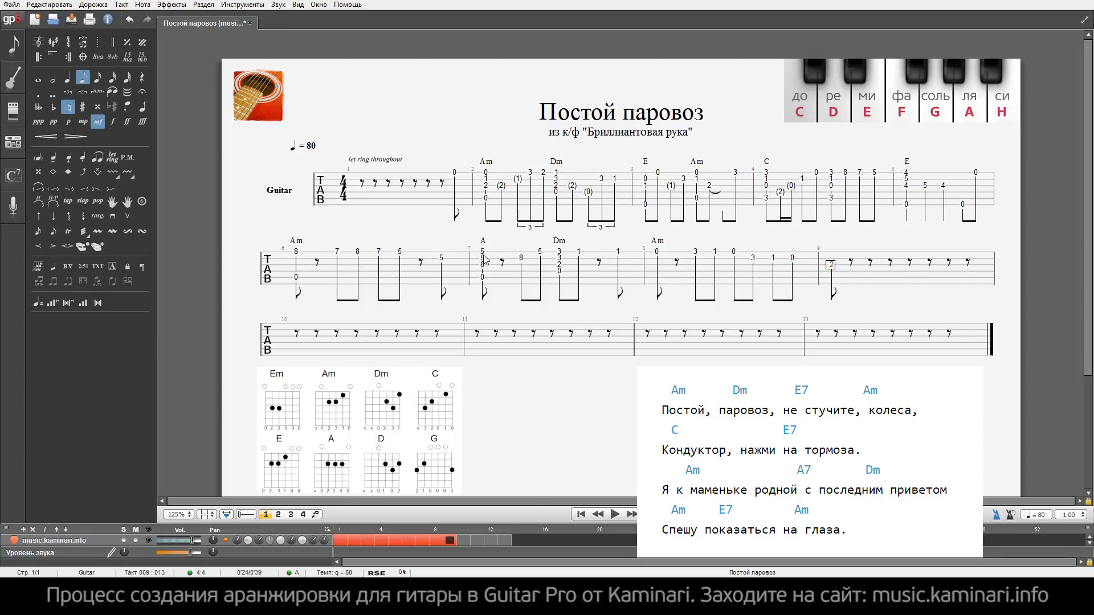
key("Down")
key("Down")
key("minus")
key("0")
key("a")
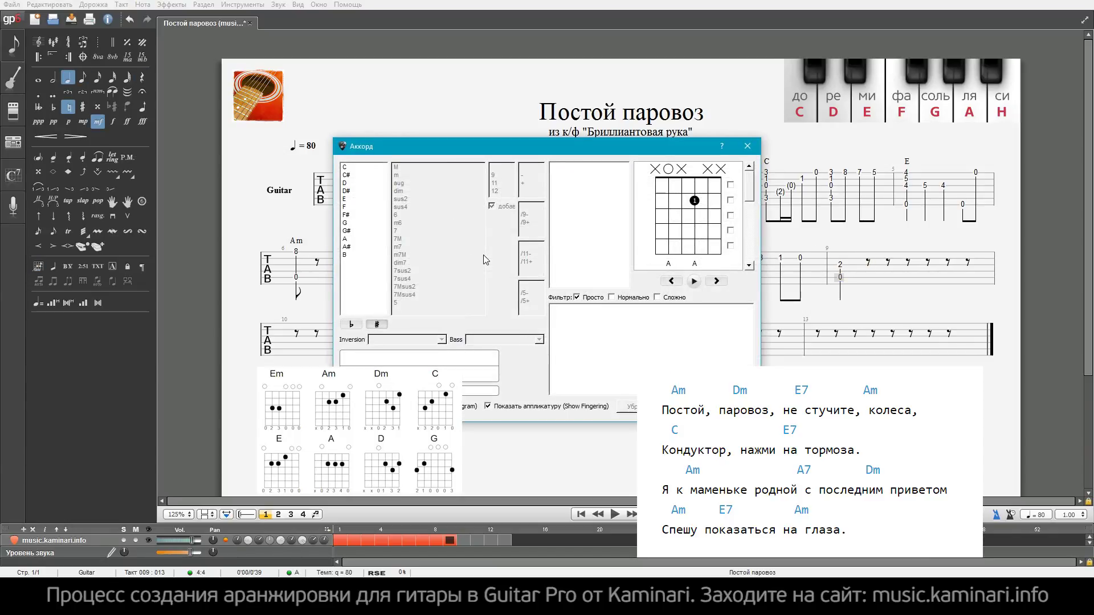
key("Return")
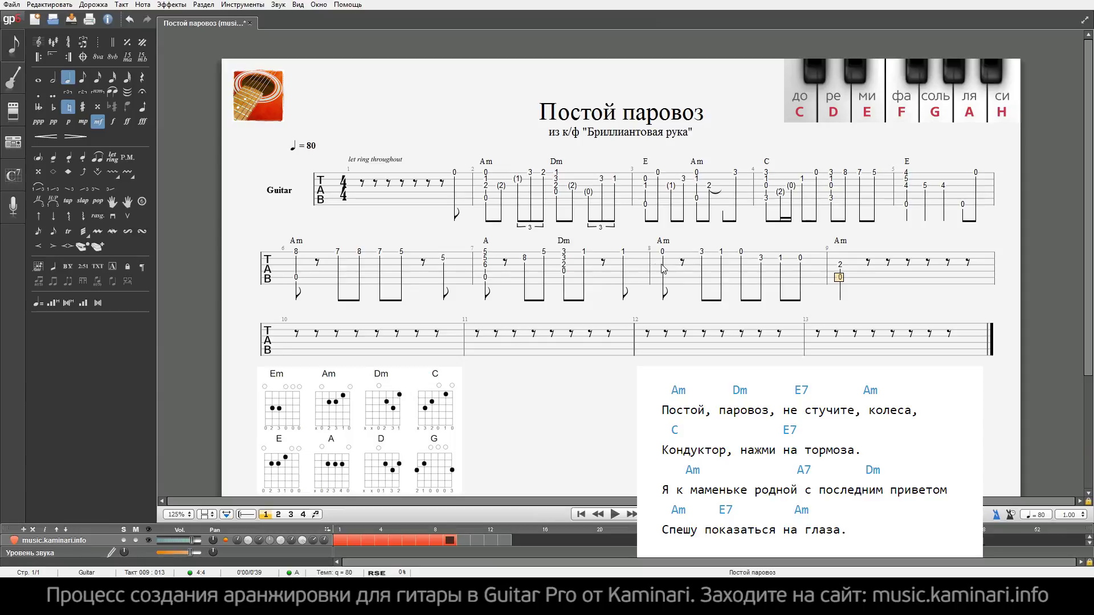
- Label bar 8's third beat E, and add bass notes: open fifth string on beat one, open sixth string on beat three
left_click(662, 265)
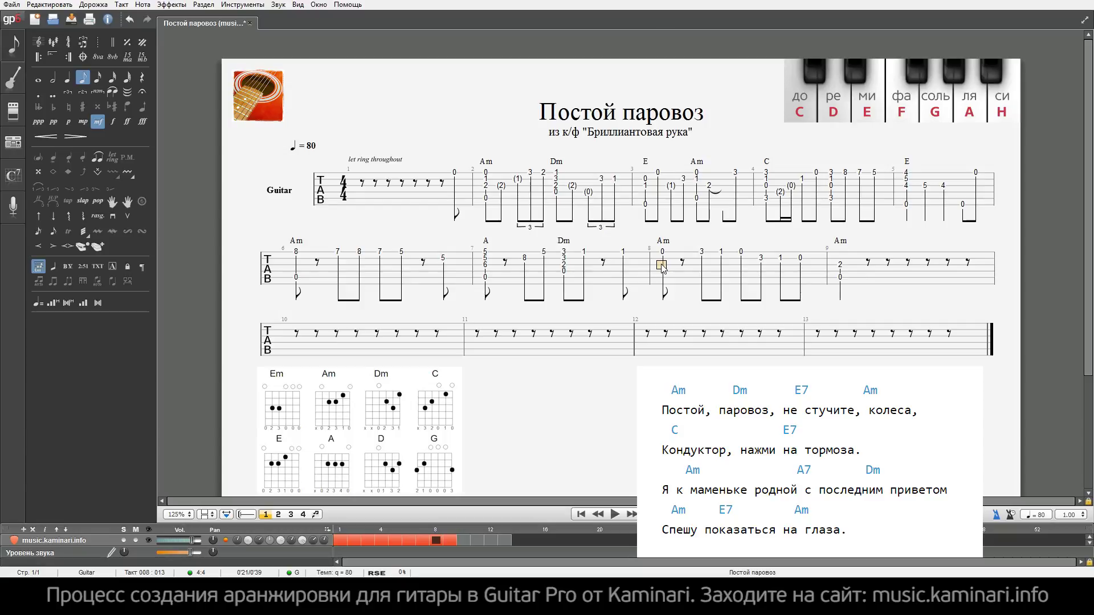
left_click(741, 252)
key("a")
key("Return")
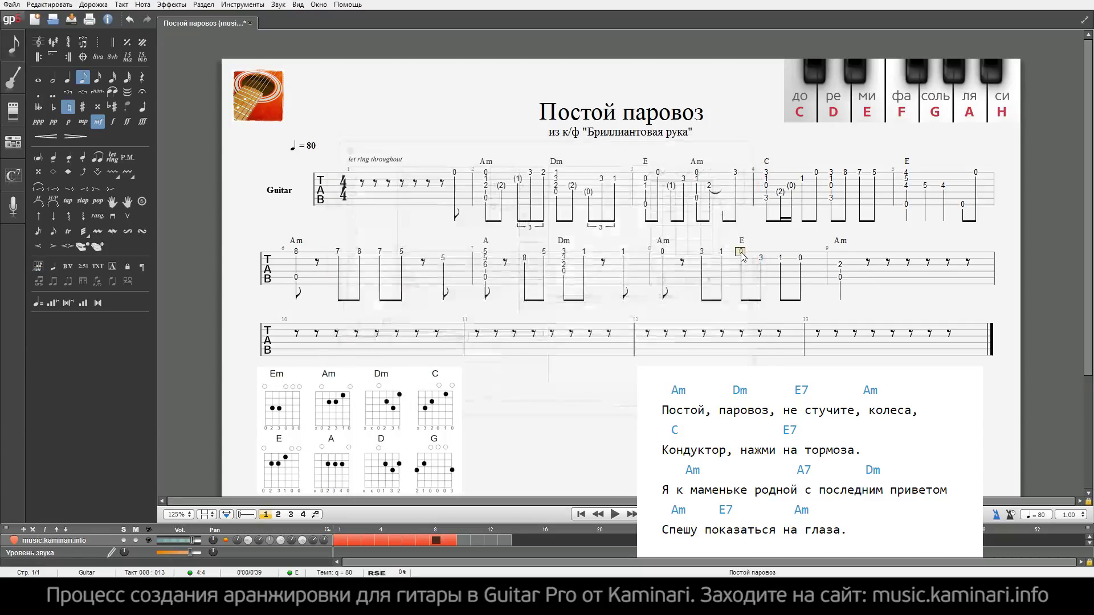
left_click(740, 283)
left_click(662, 277)
key("0")
- Complete bar 9 with an open sixth-string quarter note on beat two and an open fifth-string half note on beat three
left_click(841, 265)
left_click(867, 273)
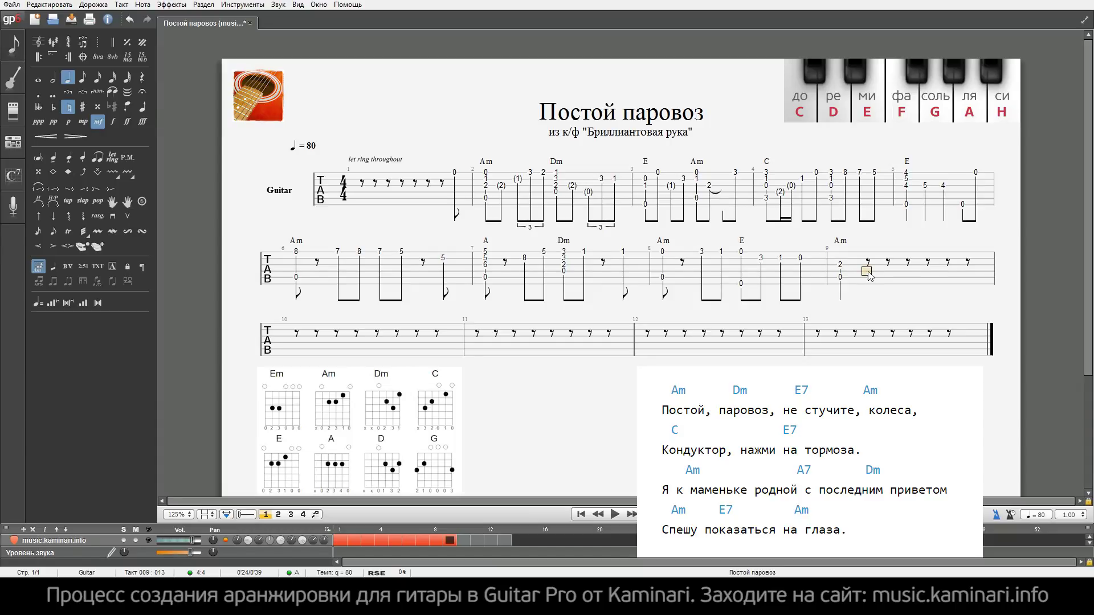
key("Down")
key("Down")
key("0")
key("Right")
key("0")
key("Right")
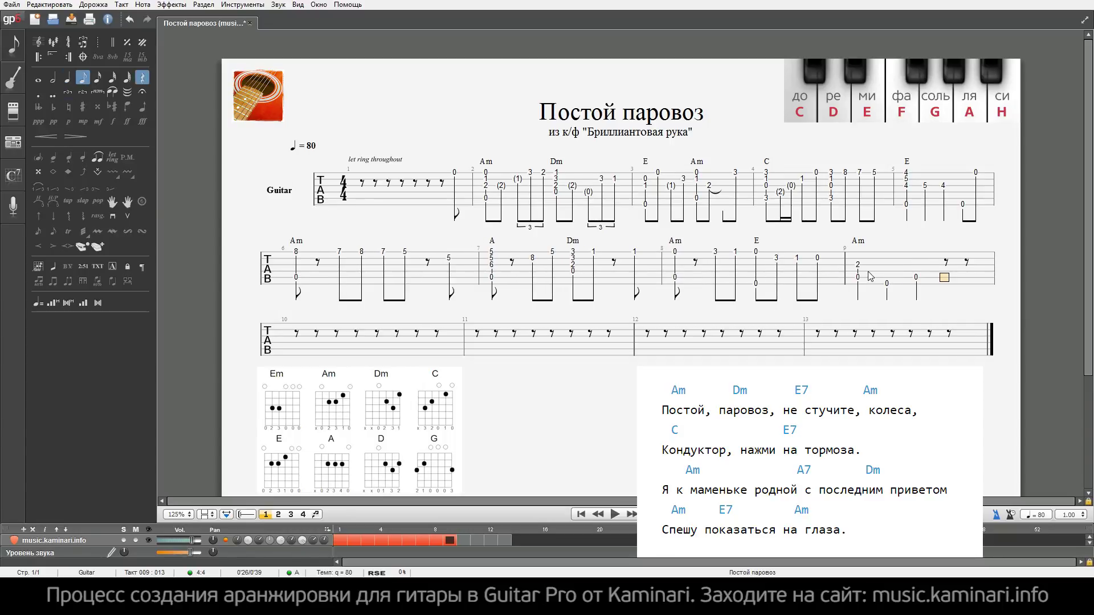
key("Left")
key("minus")
key("Right")
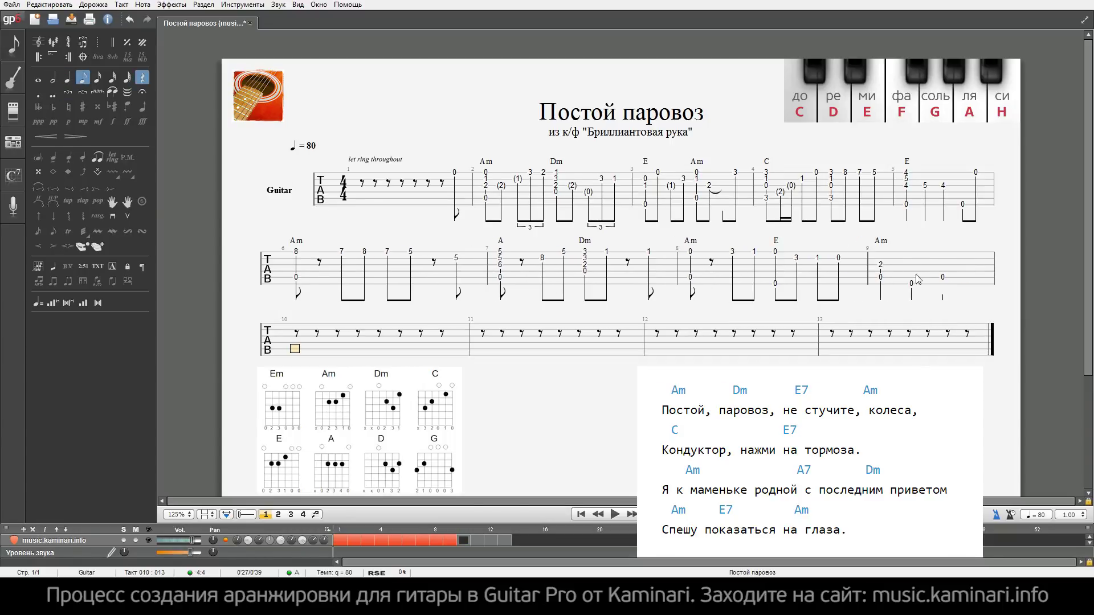
left_click(957, 343)
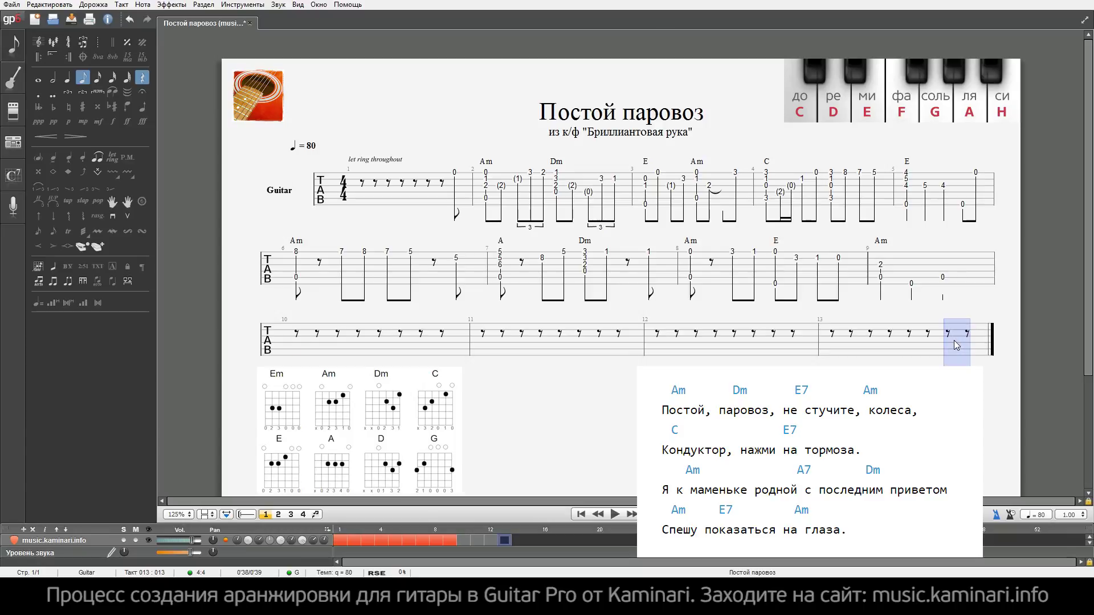
key("Right")
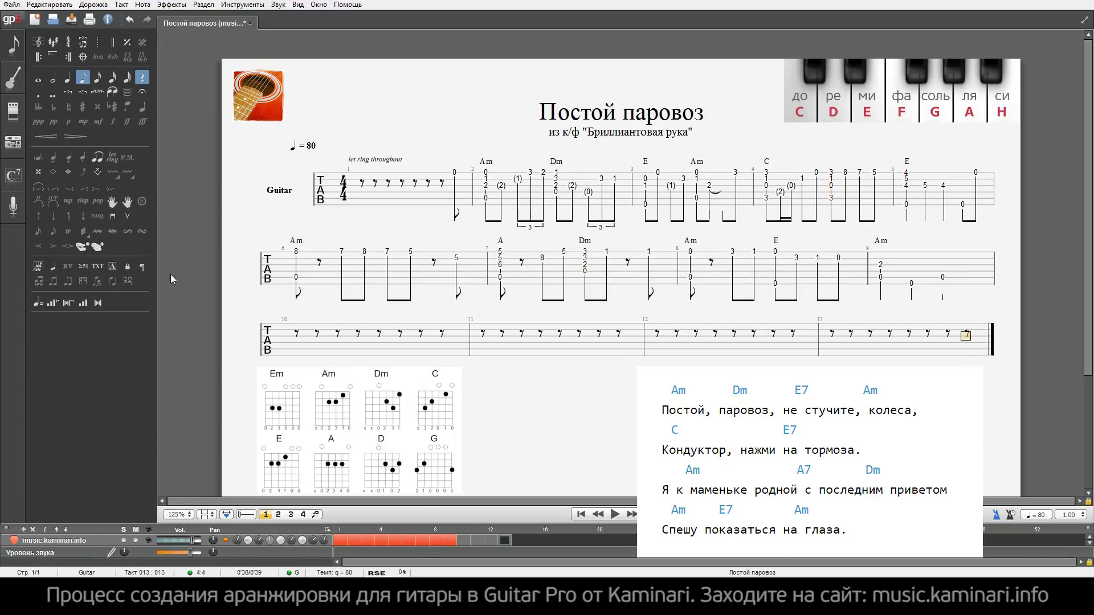
left_click(294, 335, "shift")
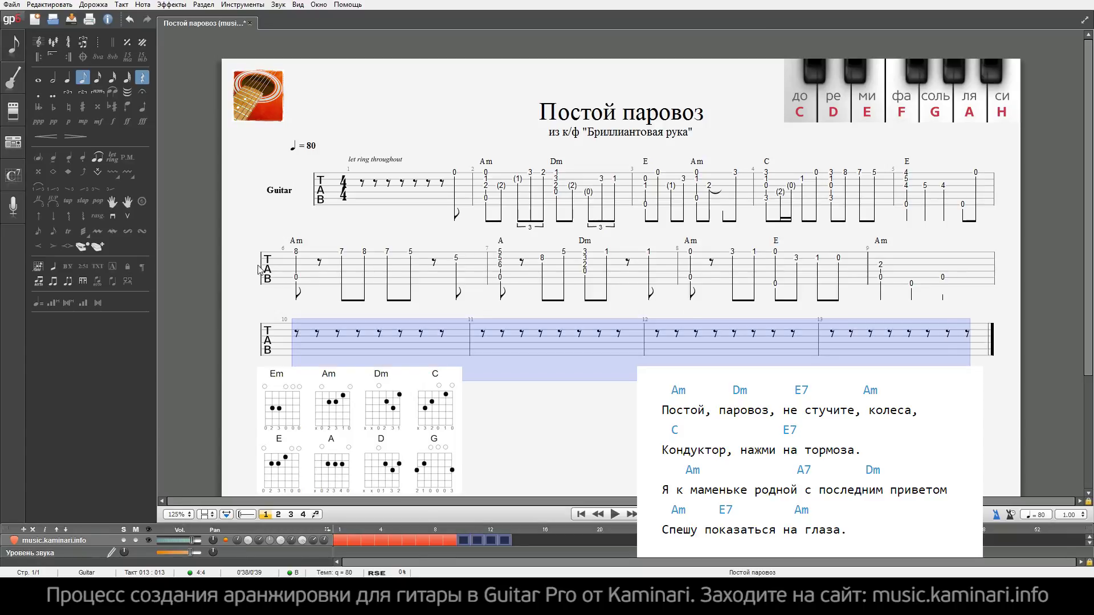
- Fill bar 6's Am chord with fret 5 on the second and third strings as an arpeggio, and play the bar
left_click(298, 265)
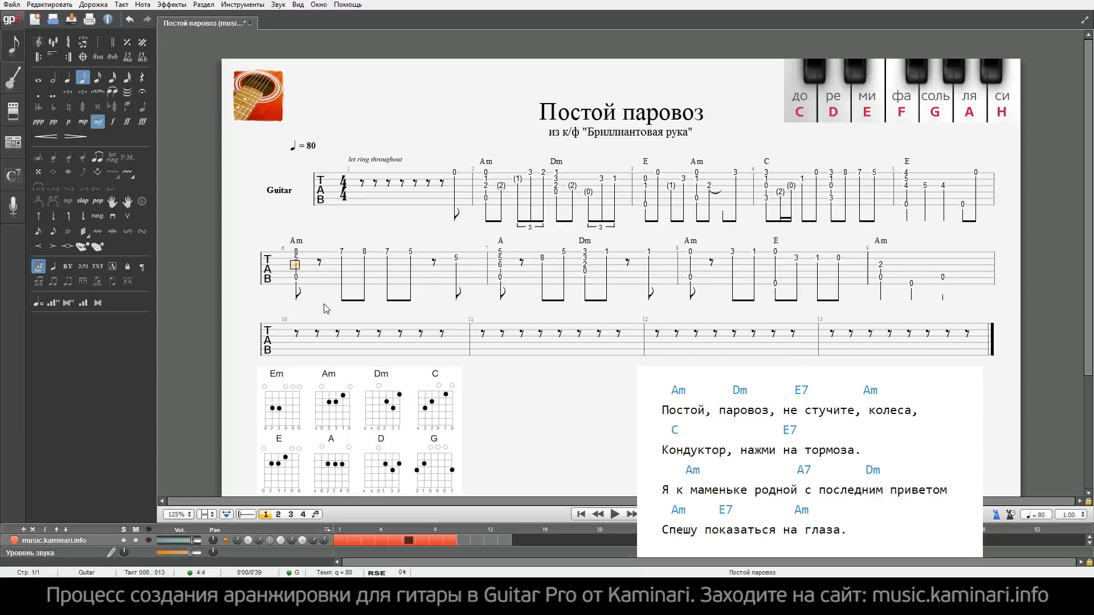
key("5")
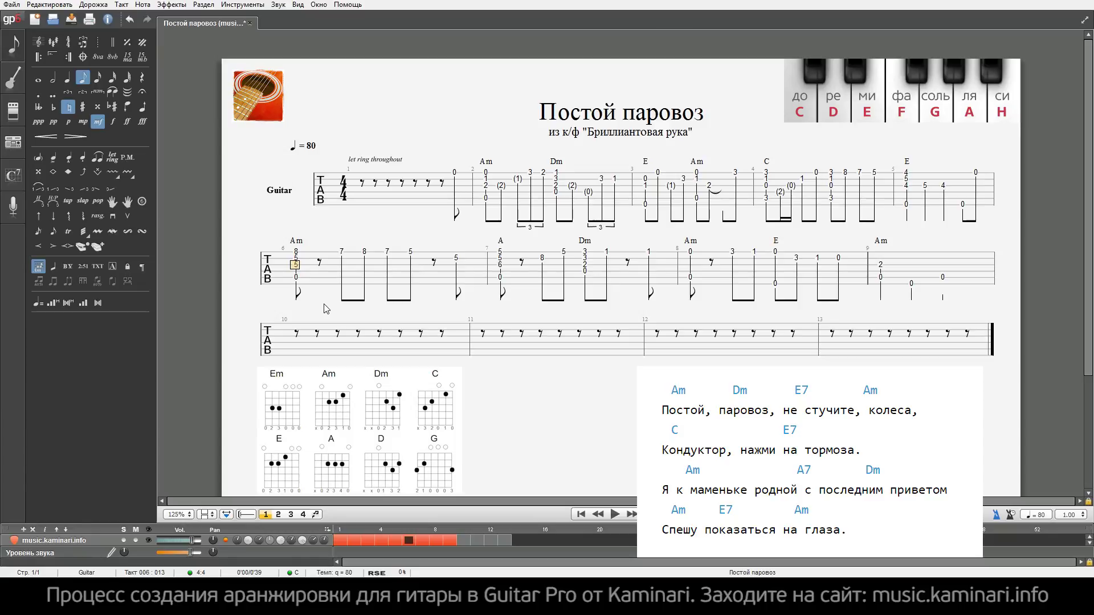
key("ctrl+b")
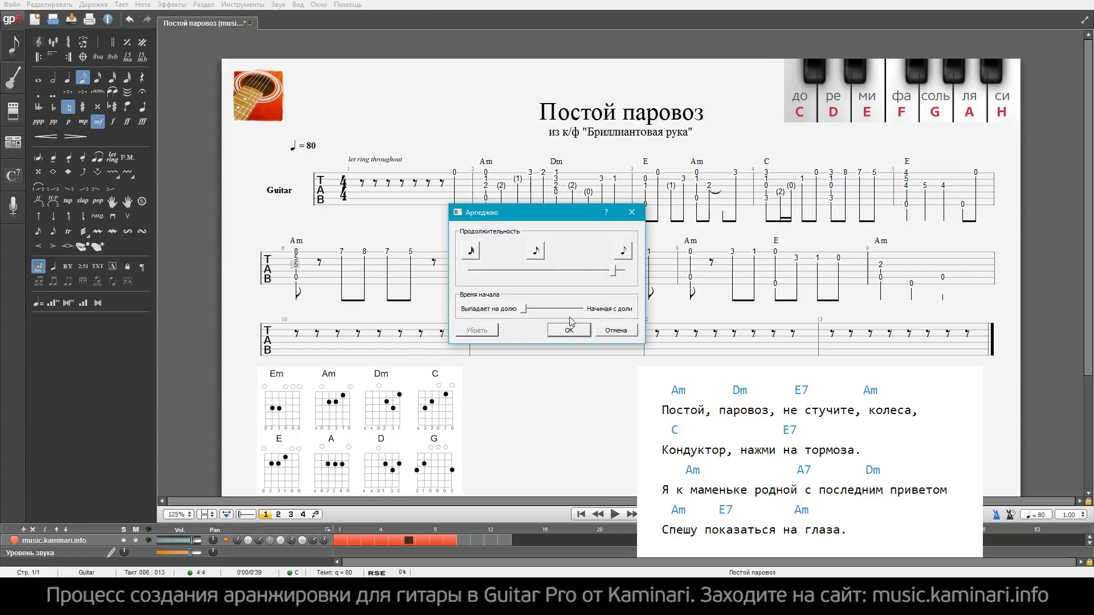
left_click(568, 331)
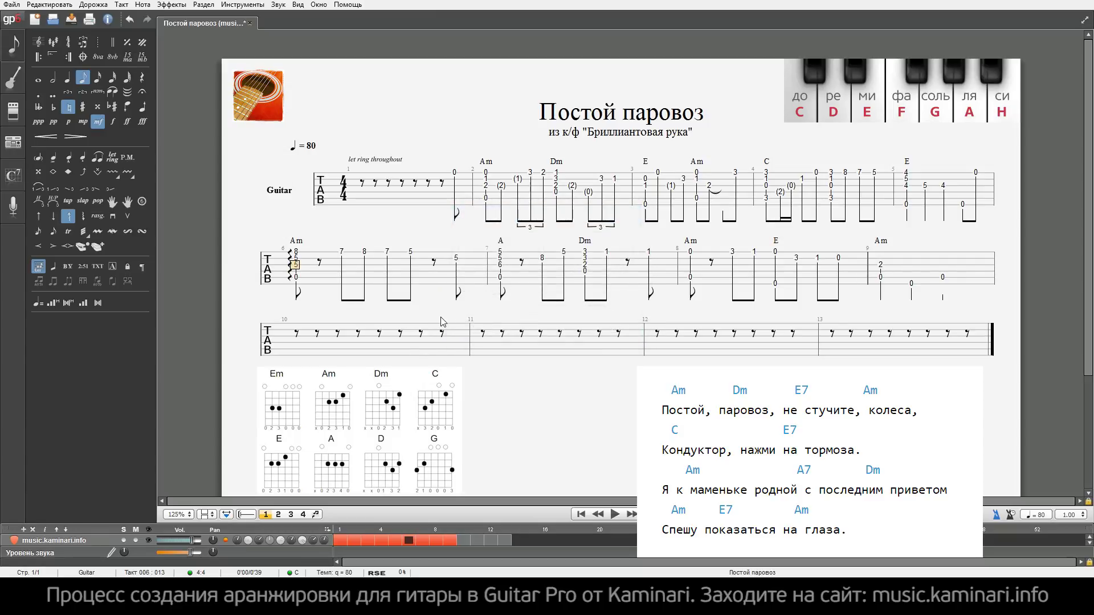
key("space")
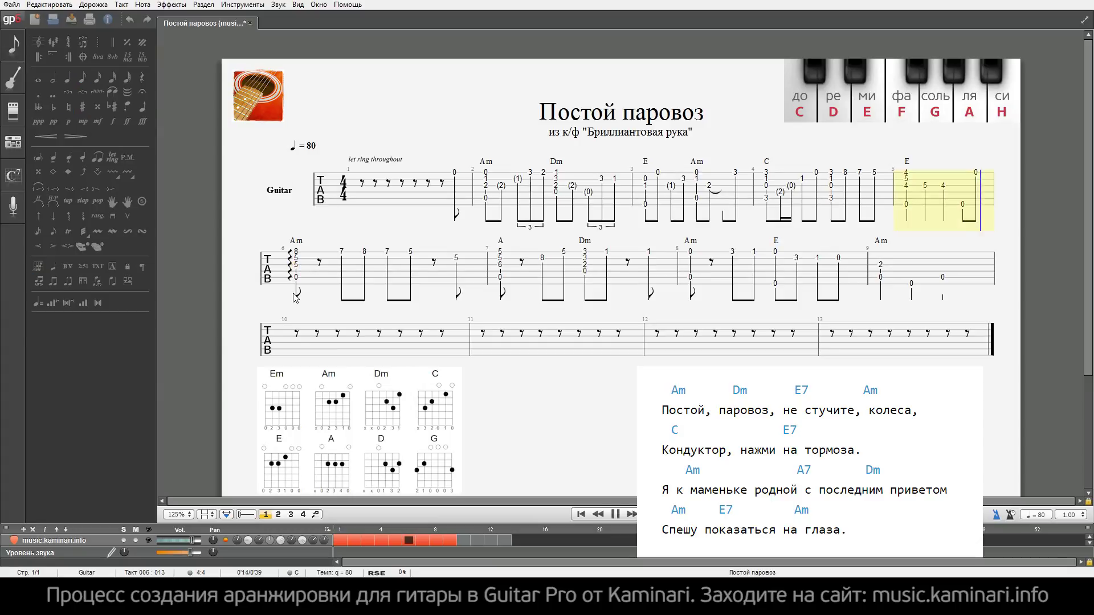
left_click(297, 271)
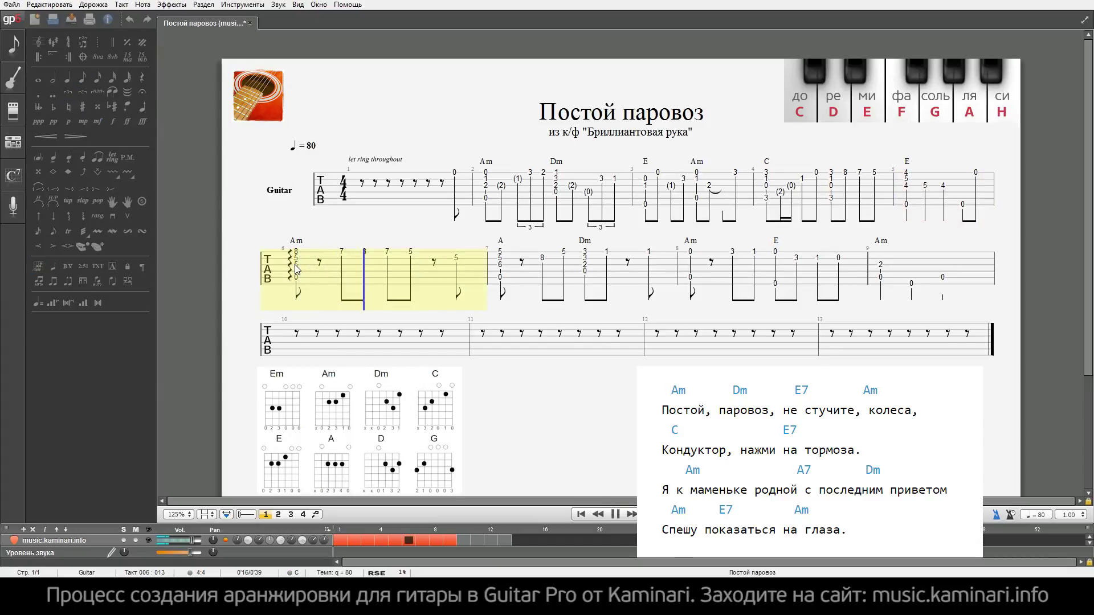
key("space")
- Lengthen bar 6's Am chord to a quarter note by removing the eighth rest after it, and play the bar
left_click(319, 262)
key("Delete")
left_click(422, 262)
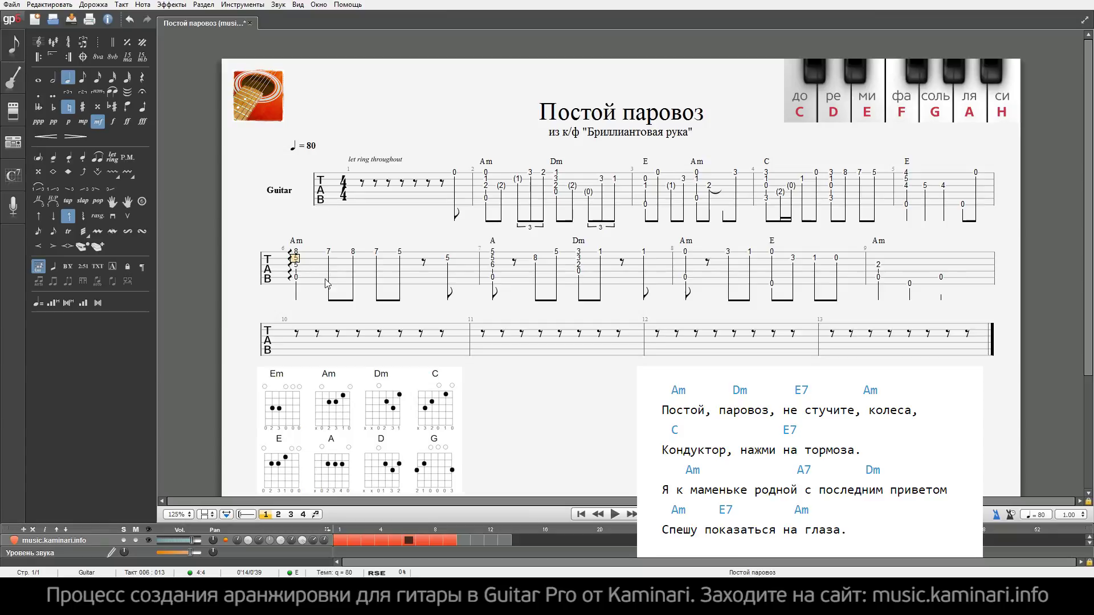
key("space")
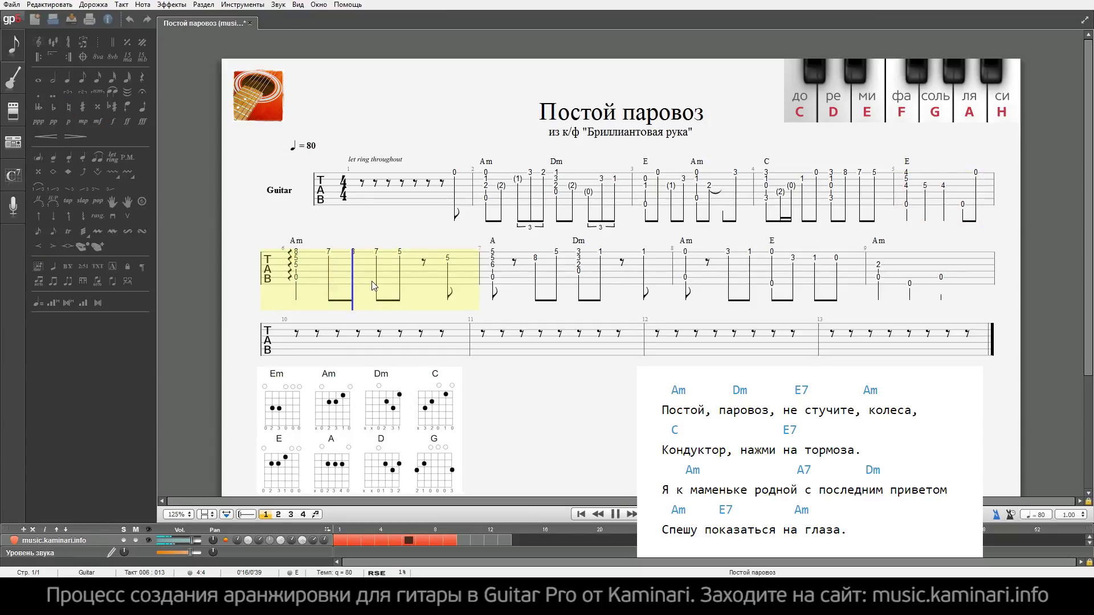
- Tie bar 6's fret 5 first-string note over the following rest, and add an open fifth-string bass note on beat three
key("space")
left_click(400, 254)
key("Right")
key("l")
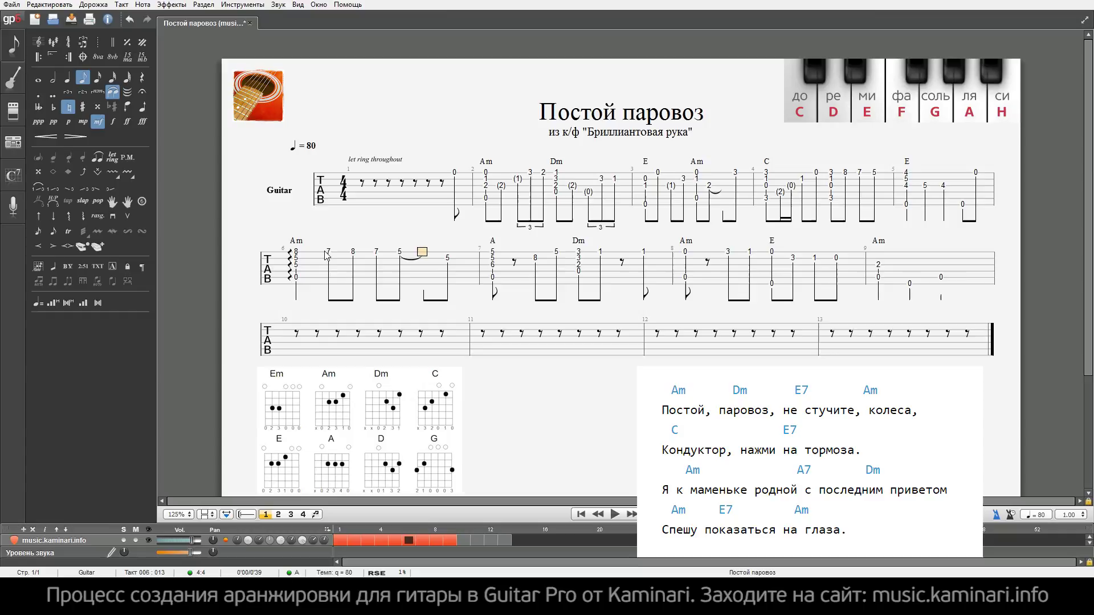
left_click(374, 277)
type("0")
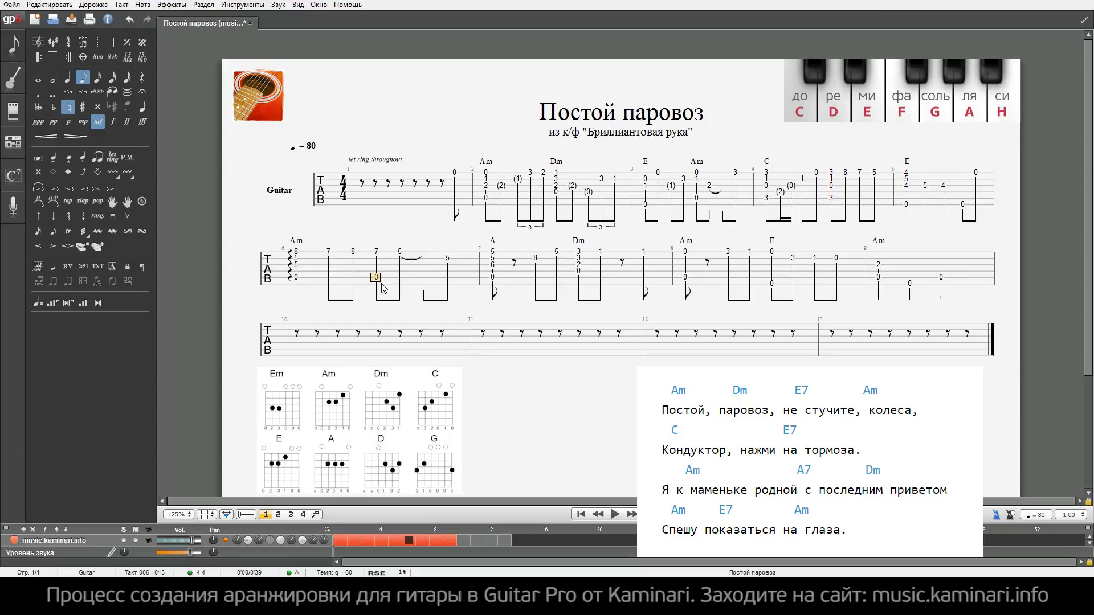
- Apply an arpeggio to bar 7's A chord, lengthen it to a quarter note by removing the eighth rest after it, and play the bar
left_click(448, 260)
left_click(487, 260)
key("ctrl+b")
key("Return")
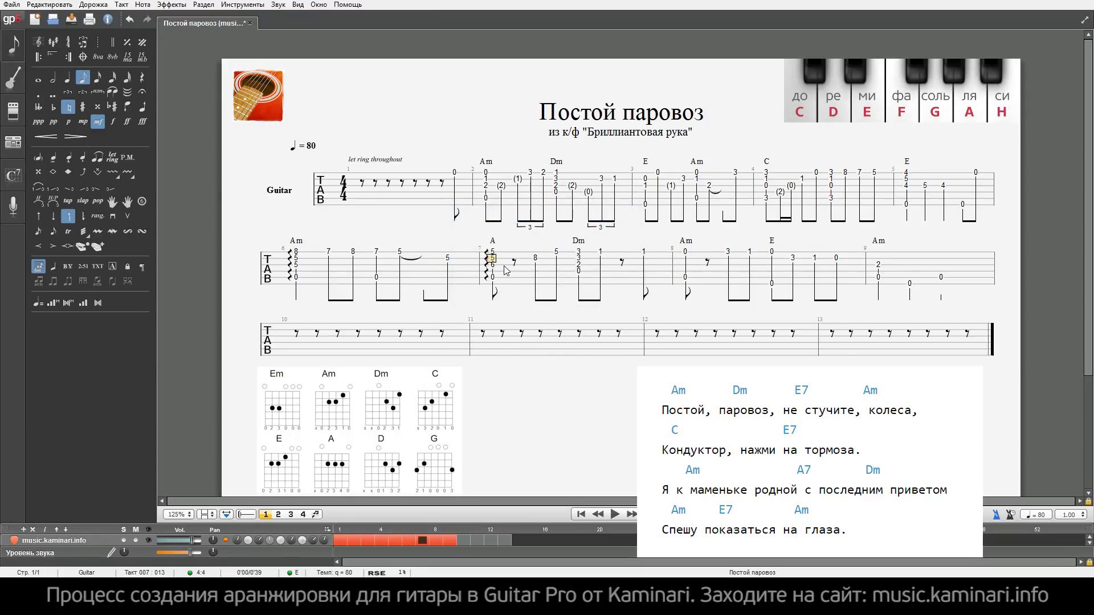
key("space")
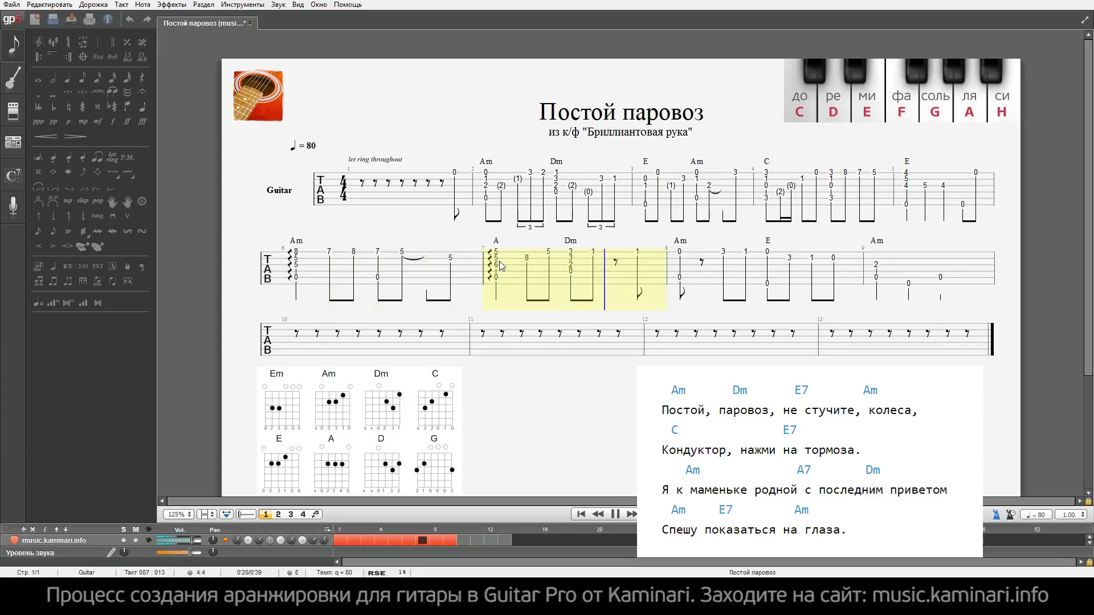
- Tie bar 7's fret 1 first-string note after the Dm chord over the following eighth rest
key("space")
left_click(598, 253)
key("Right")
key("l")
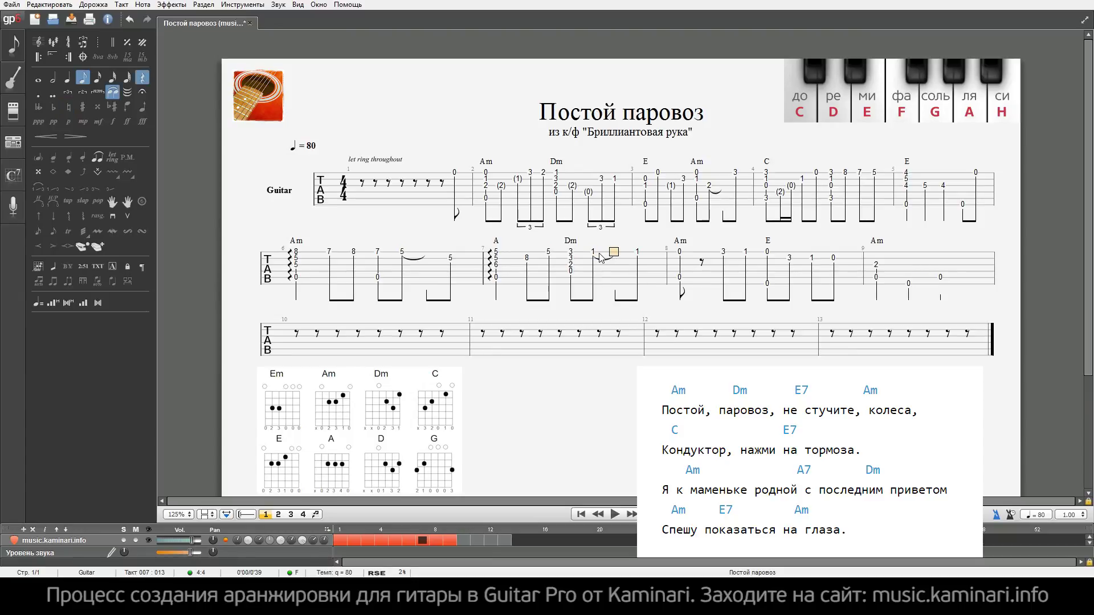
- Fill bar 8's Am chord with fret 1 on the second string and fret 2 on the third, as a quarter note replacing the rest
left_click(681, 265)
key("2")
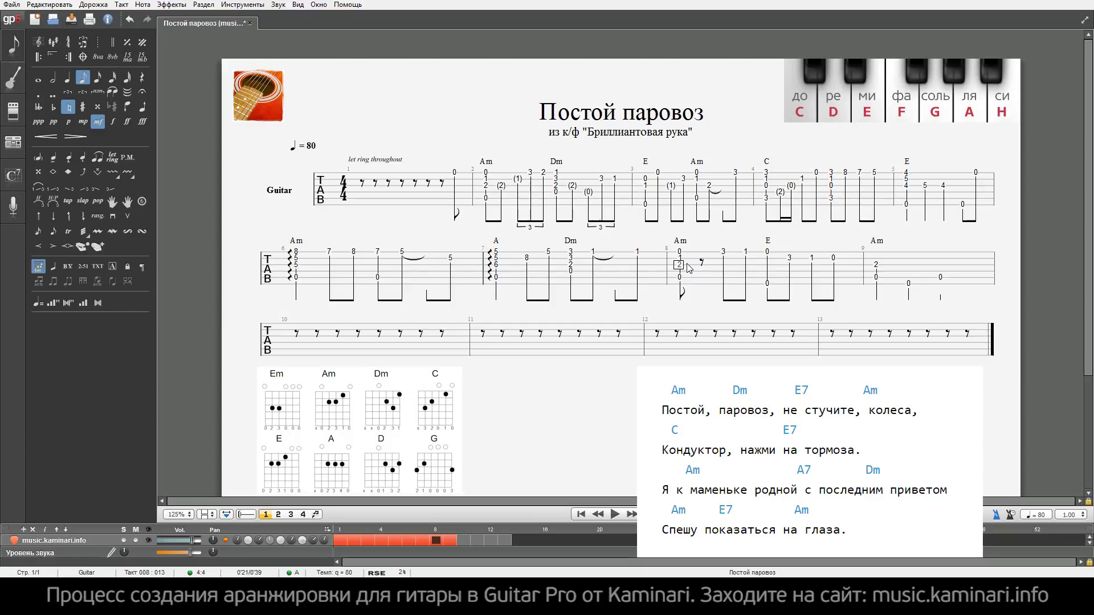
key("minus")
key("Right")
key("Delete")
- Fill bar 8's E chord with an open second string and fret 1 on the third string
key("Right")
key("Right")
key("Up")
type("0")
key("Down")
type("1")
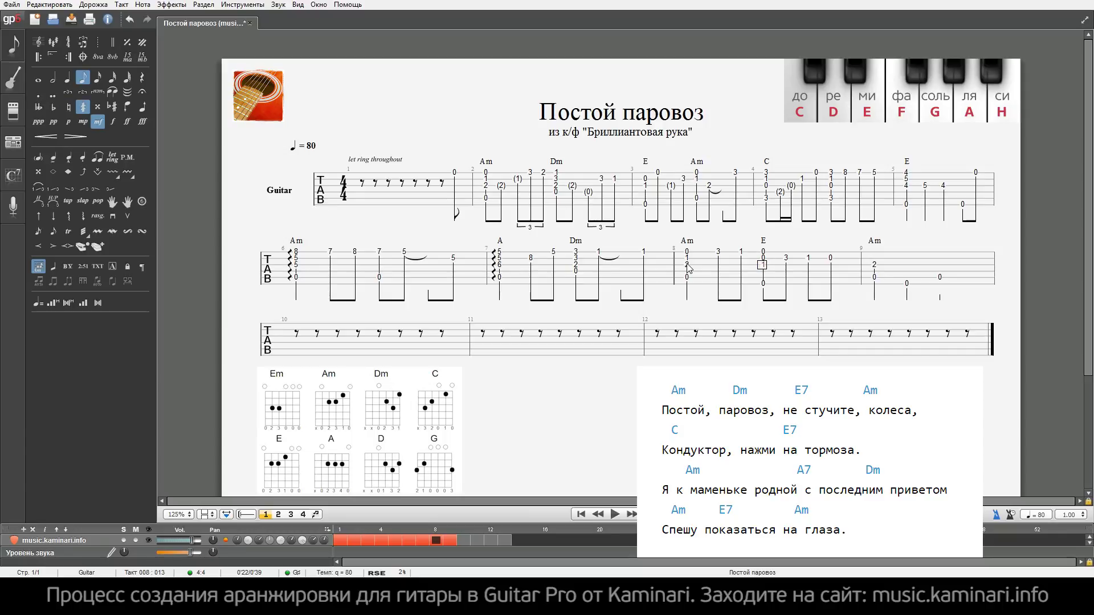
- Add an open sixth-string bass note on beat four of bar 8
key("Right")
key("Right")
key("Down")
key("Down")
key("Down")
type("0")
key("Right")
key("Up")
key("Up")
key("Up")
key("Up")
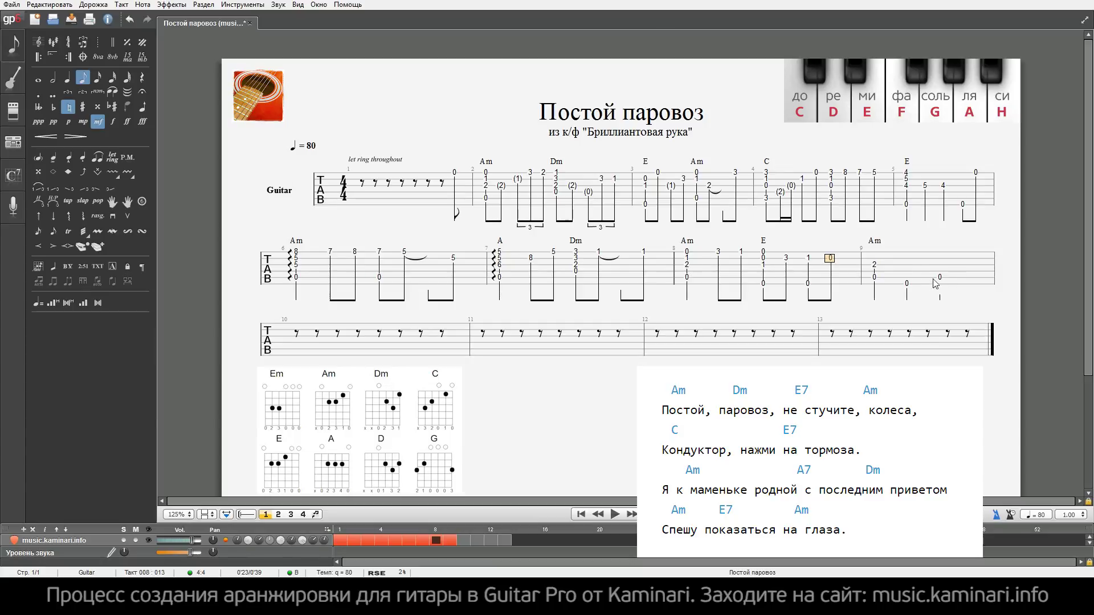
- Make bar 9's last open fifth-string note a dotted quarter, and end the bar with an open first-string eighth note
left_click(937, 278)
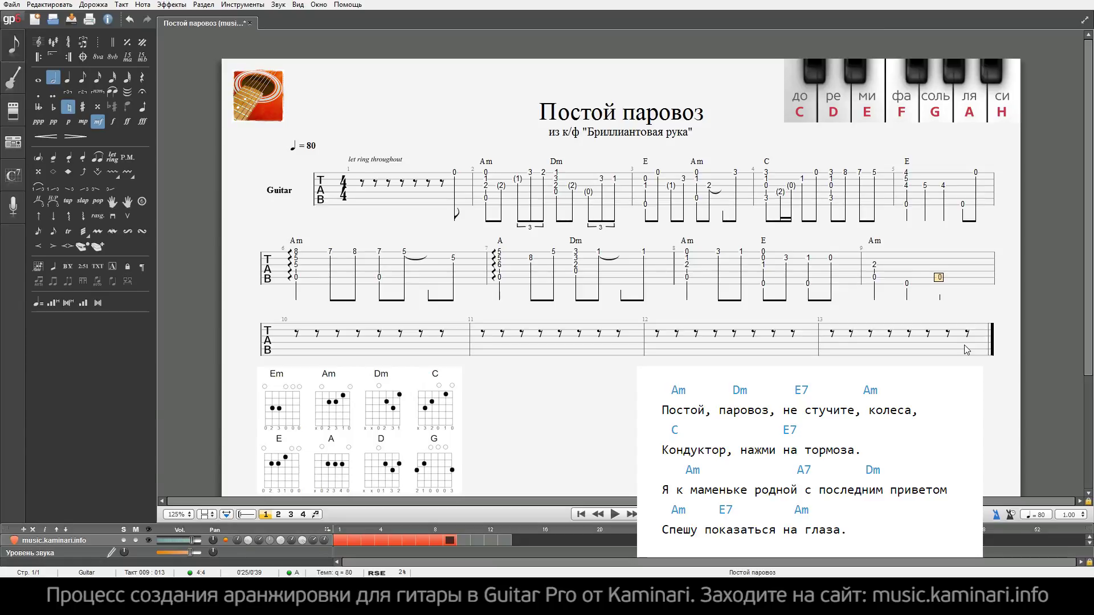
key("minus")
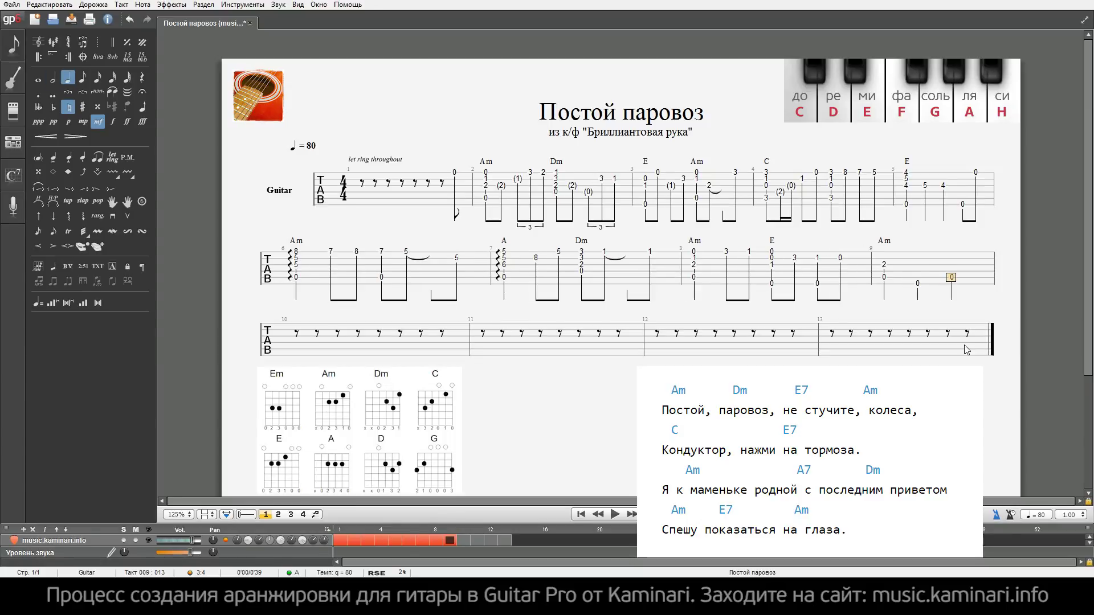
key("period")
key("Right")
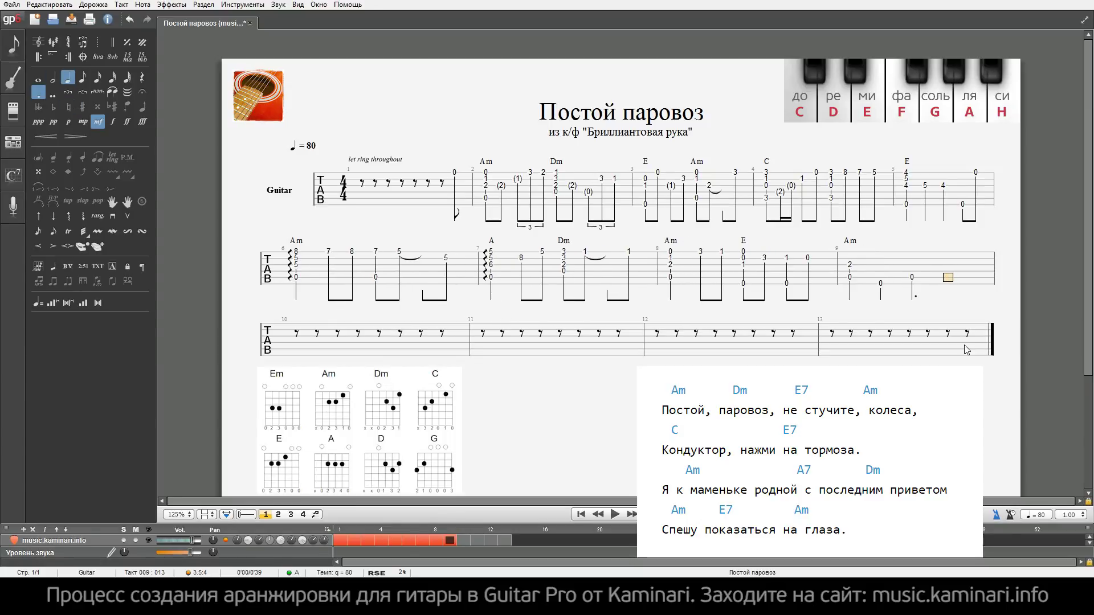
key("minus")
key("r")
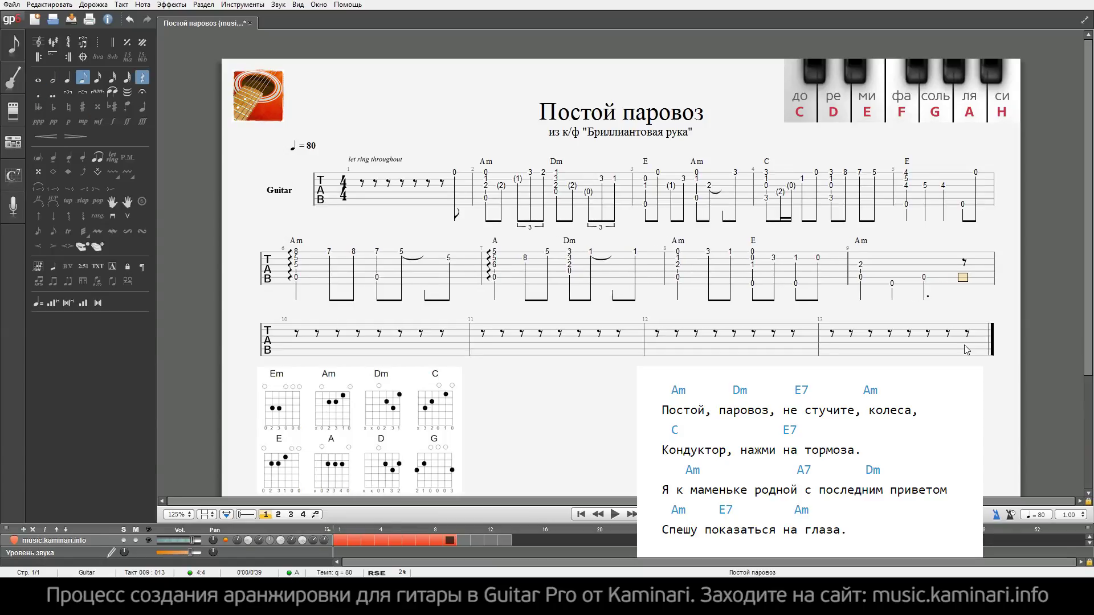
key("Up")
key("Up")
key("Up")
key("Up")
key("0")
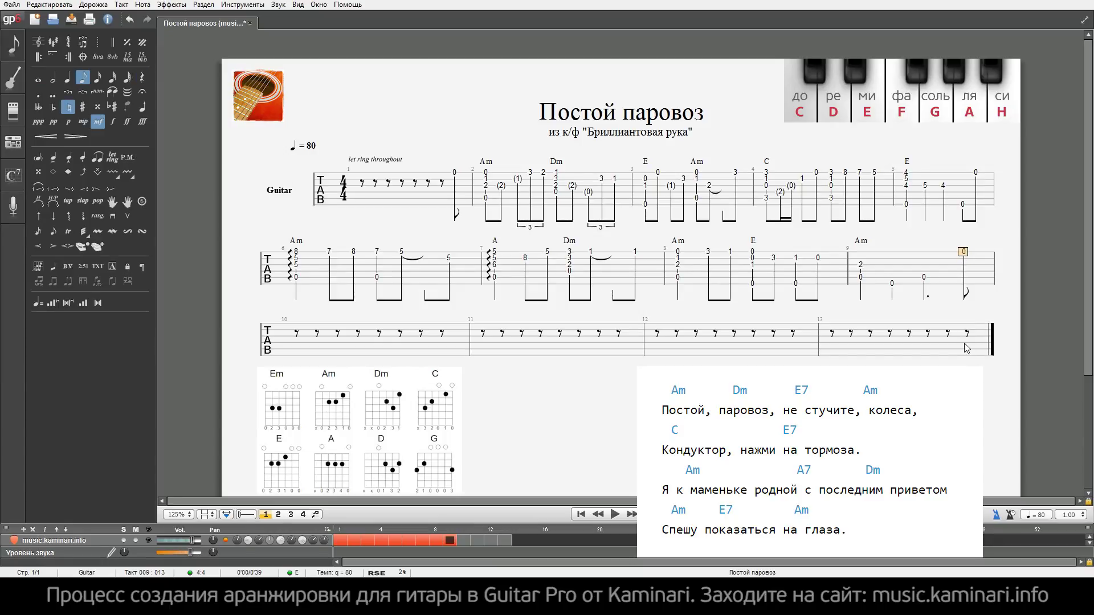
- Copy the notes of bars 6 to 9 over the rests in bars 10 to 13
left_click_drag(289, 265, 968, 302)
left_click_drag(312, 331, 941, 344)
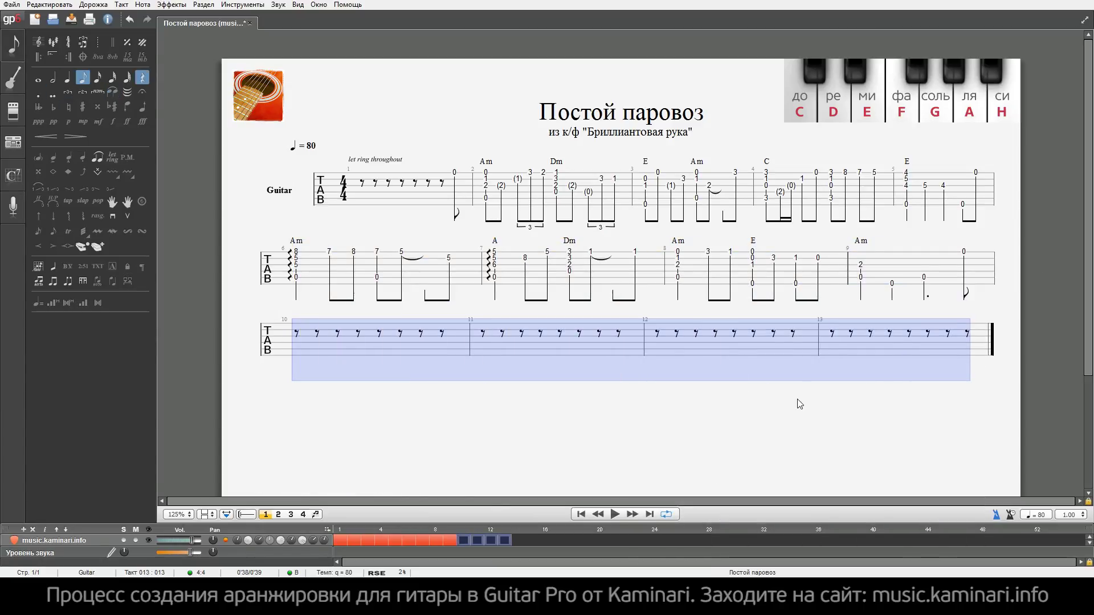
key("ctrl+v")
left_click(293, 325)
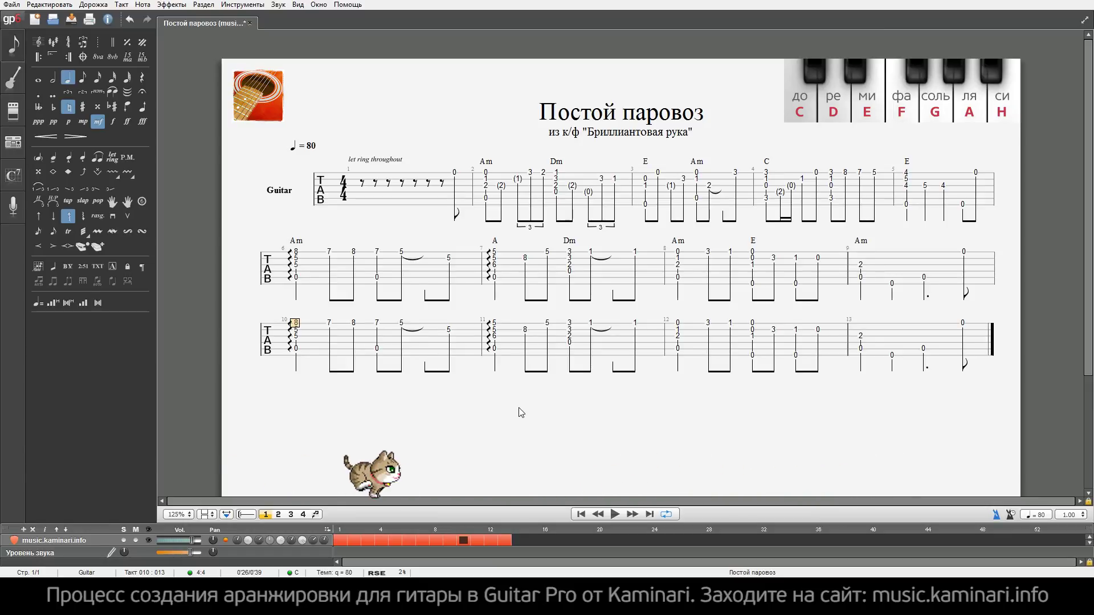
- Add dead notes on the fifth and sixth strings on beats two and four of bar 10
key("Right")
key("Down")
key("Down")
key("Down")
key("Down")
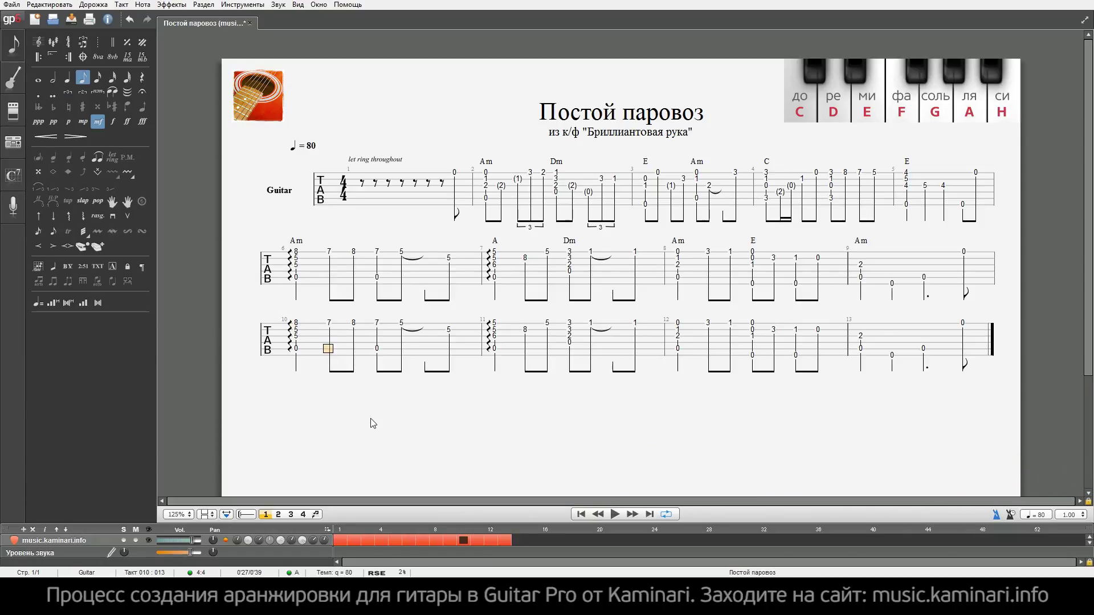
key("x")
key("Down")
key("x")
key("Right")
key("Right")
key("Right")
key("x")
key("Up")
key("x")
- Add dead notes on the fifth and sixth strings on beat two of bar 11, and play from bar 10
key("Right")
key("Right")
key("Right")
key("x")
key("Down")
key("x")
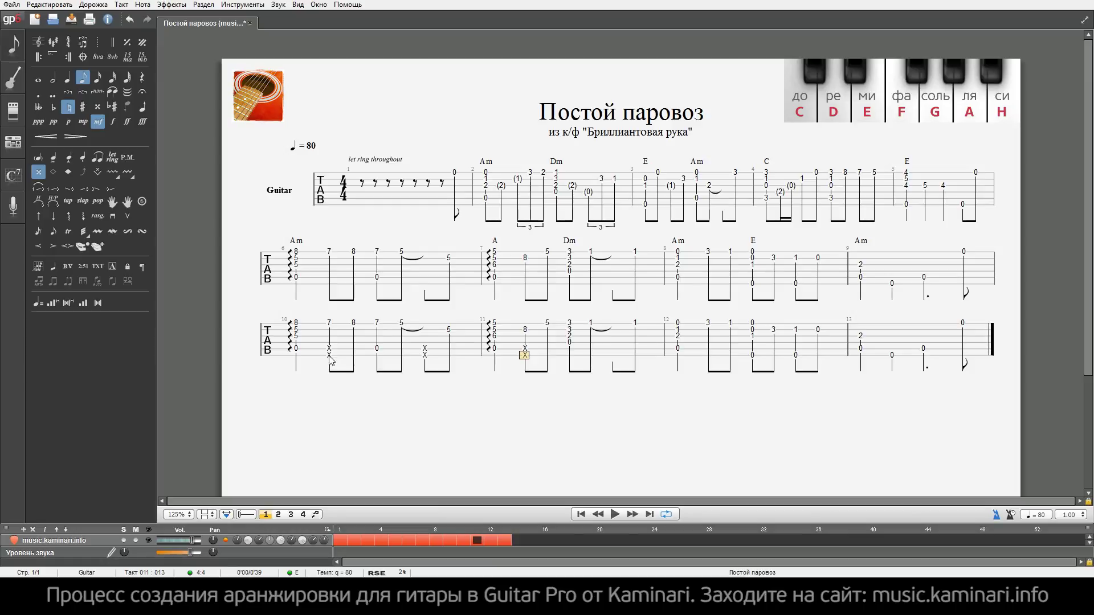
left_click(297, 340)
key("space")
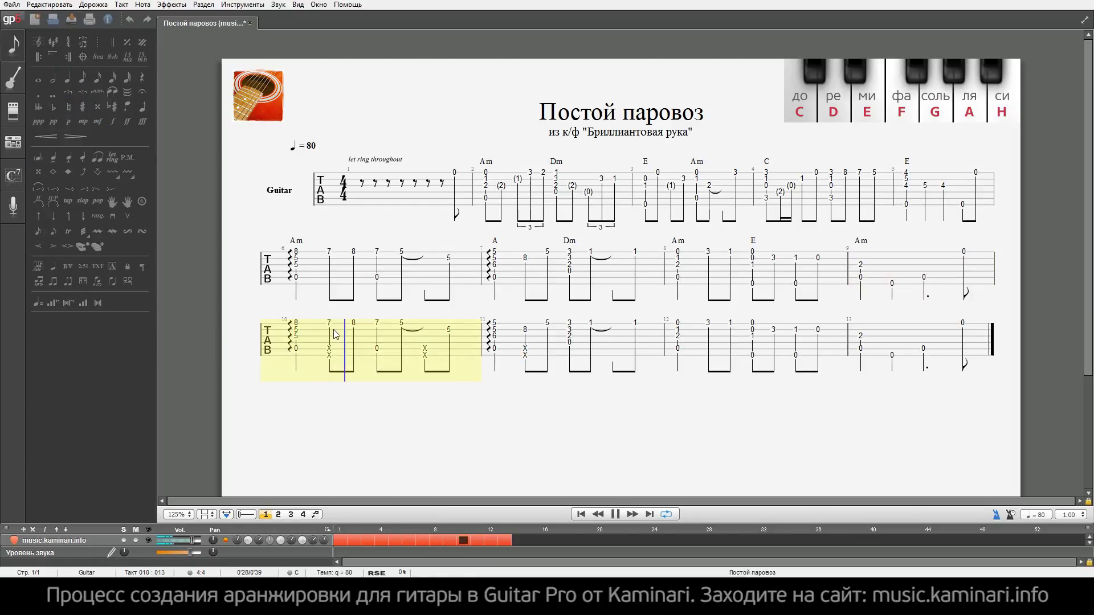
key("space")
- Add fret 5 on the second and third strings to bar 10's beat two, apply an upward-arrow brush, and play the bar
key("5")
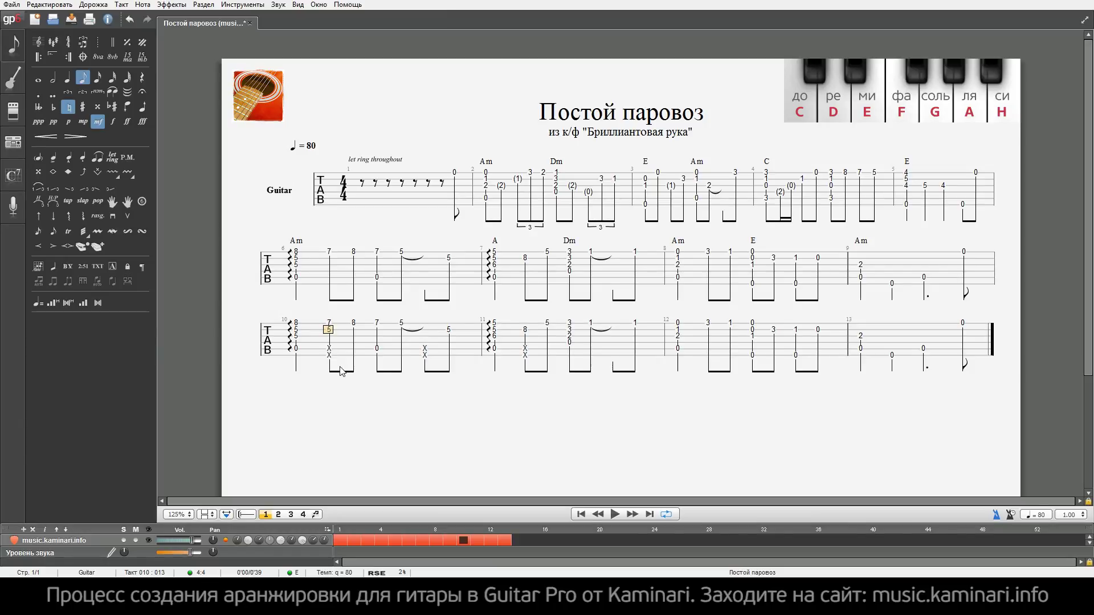
key("Down")
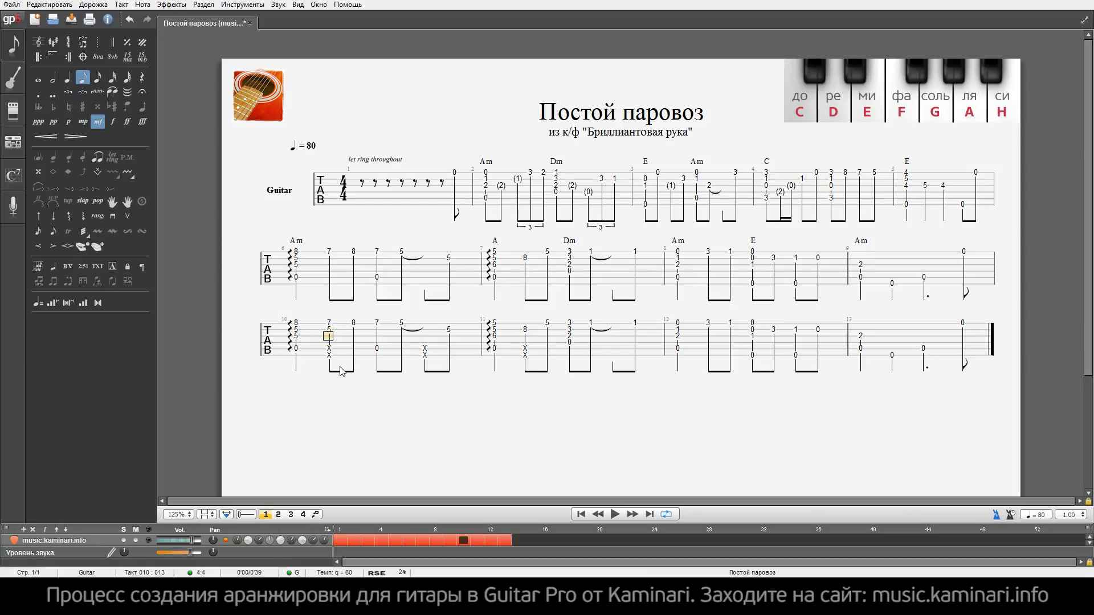
type("5")
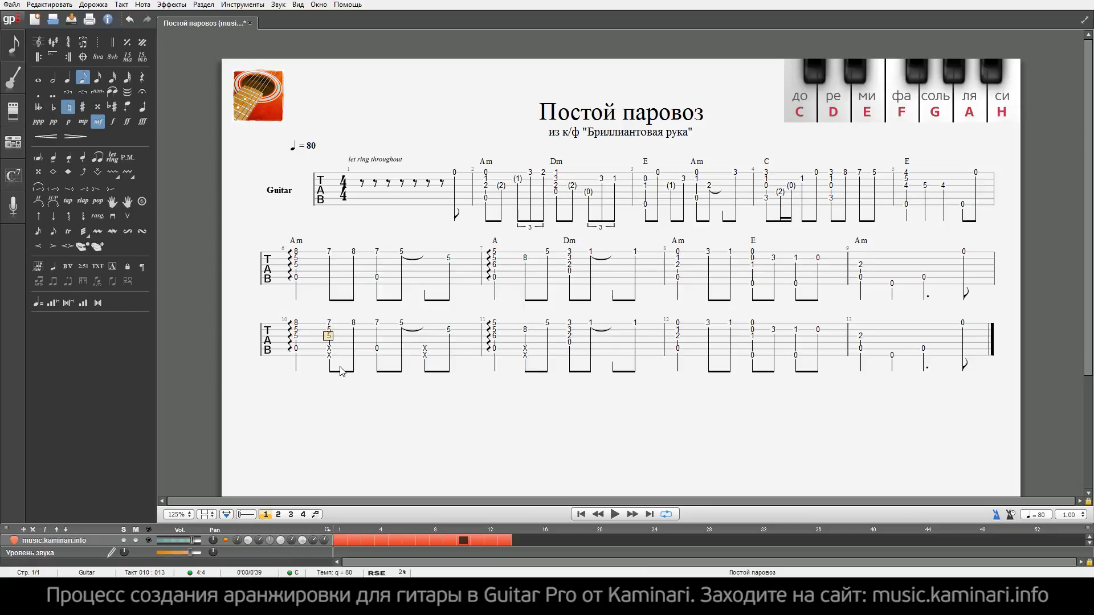
key("ctrl+shift+b")
key("Return")
key("space")
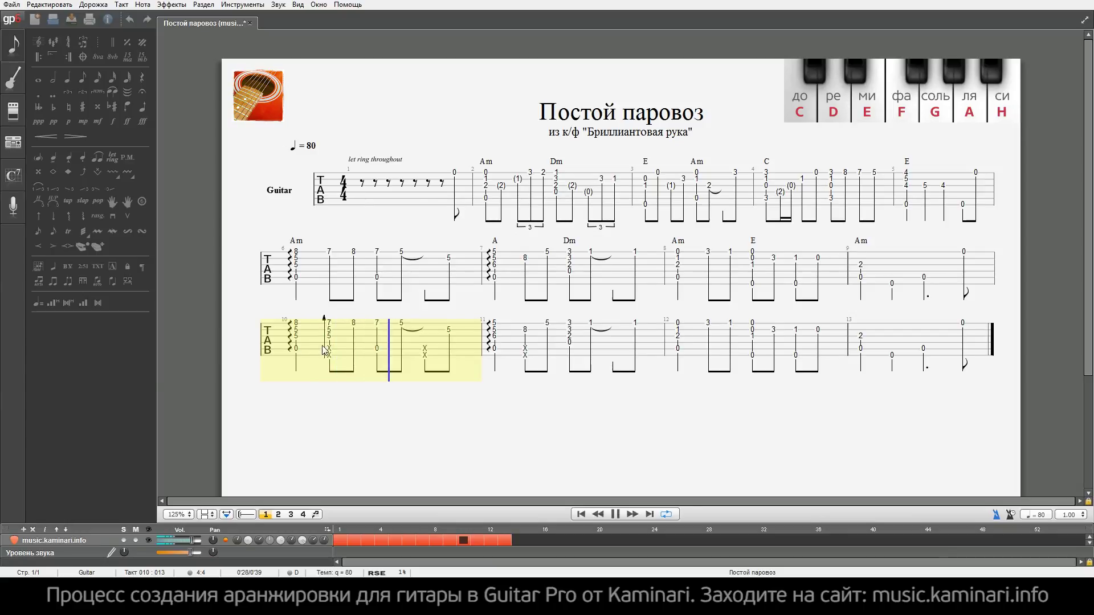
key("space")
- Insert two sixteenth rests before bar 10's beat two, and shorten the opening chord to an eighth note
left_click(377, 330)
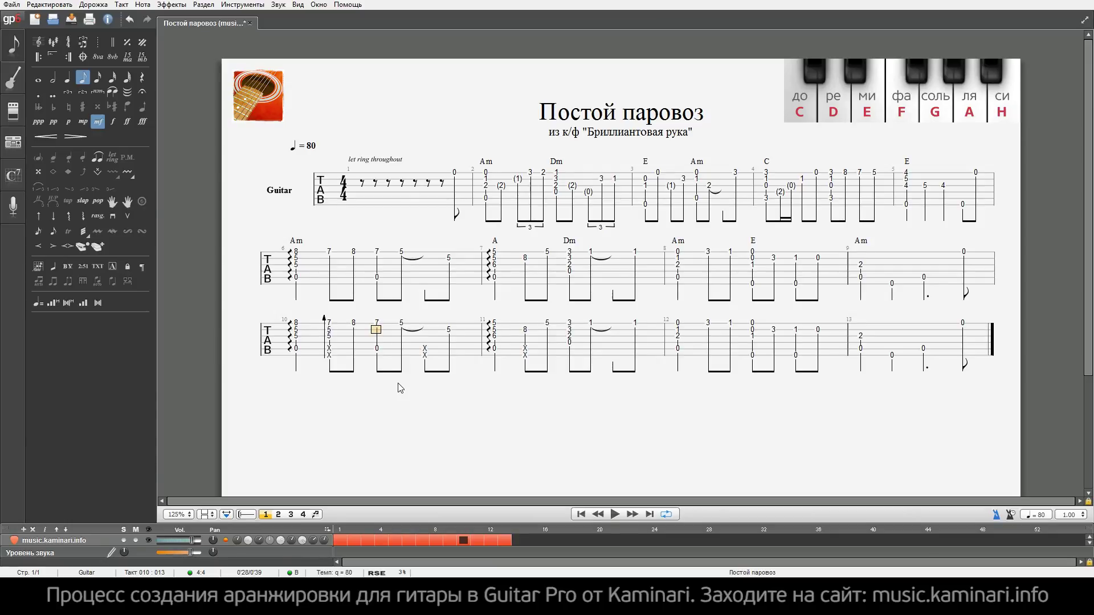
left_click(328, 331)
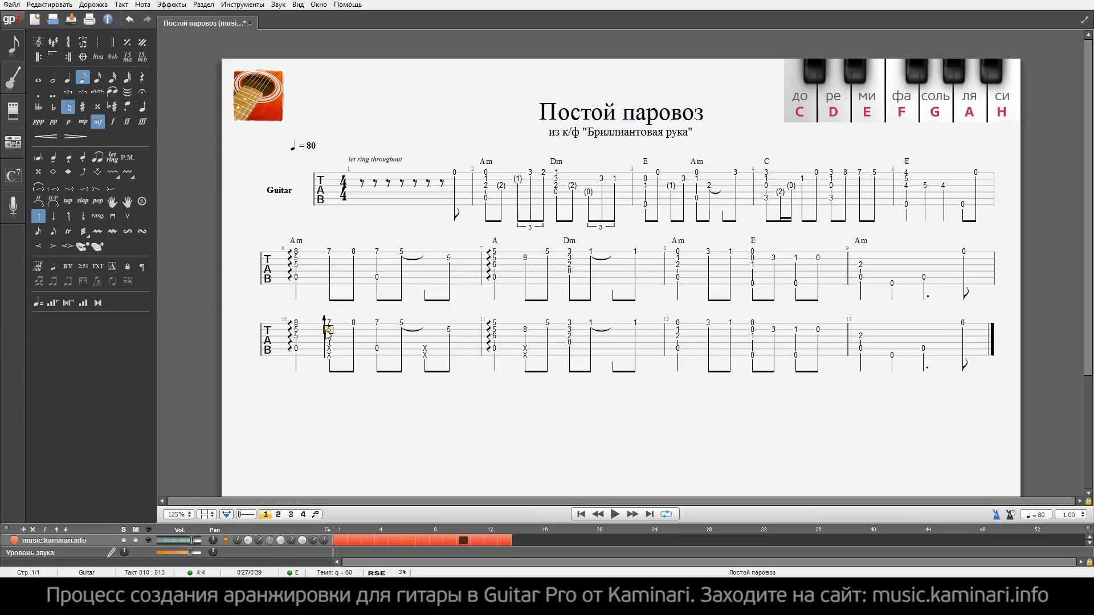
key("Insert")
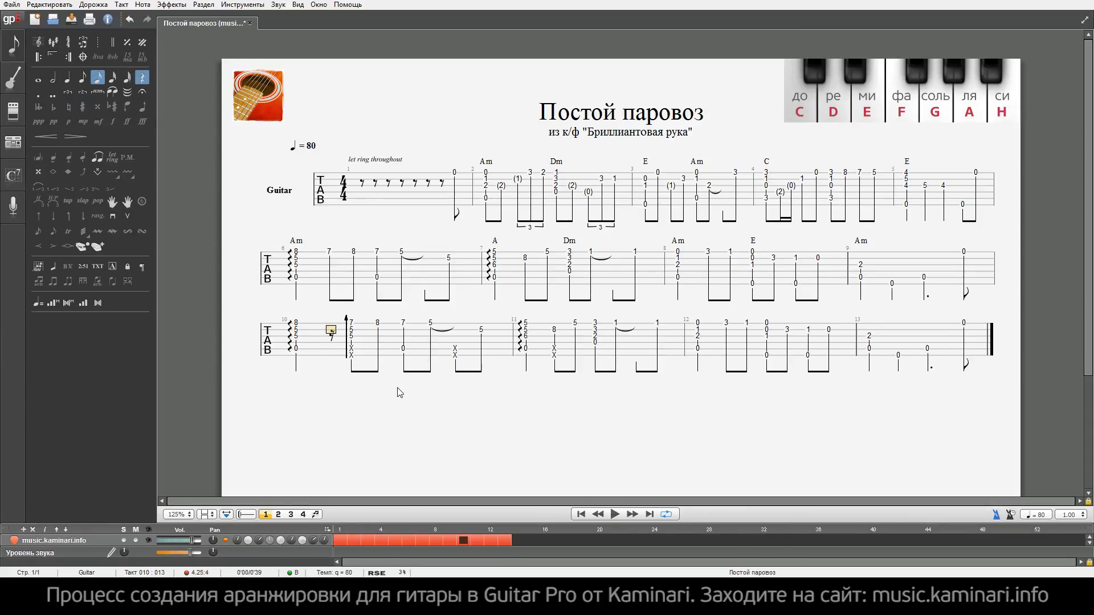
key("Insert")
key("Left")
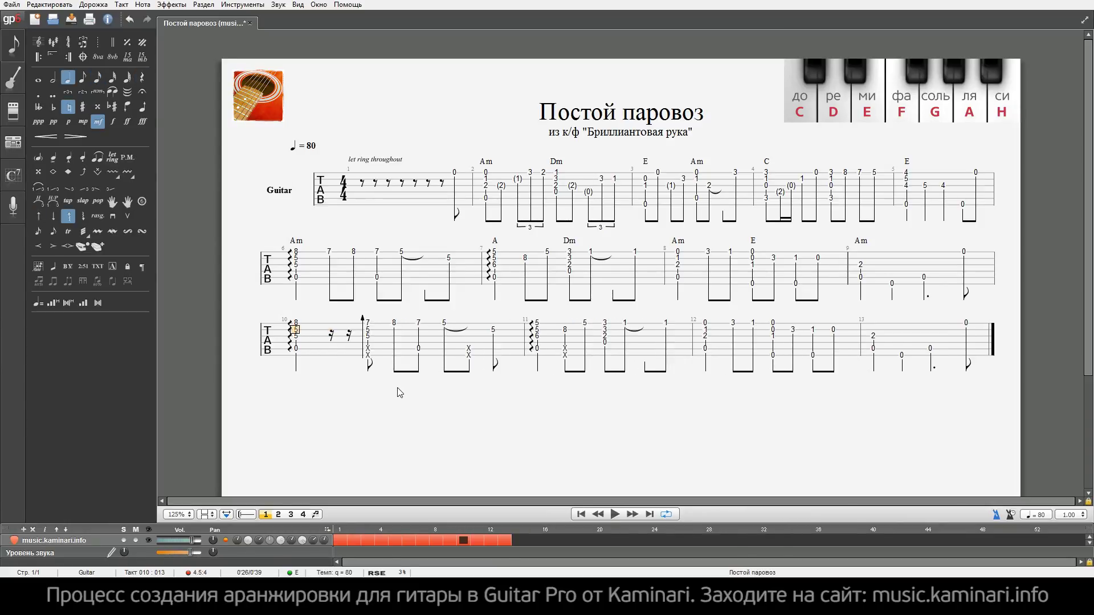
key("Right")
key("Left")
key("minus")
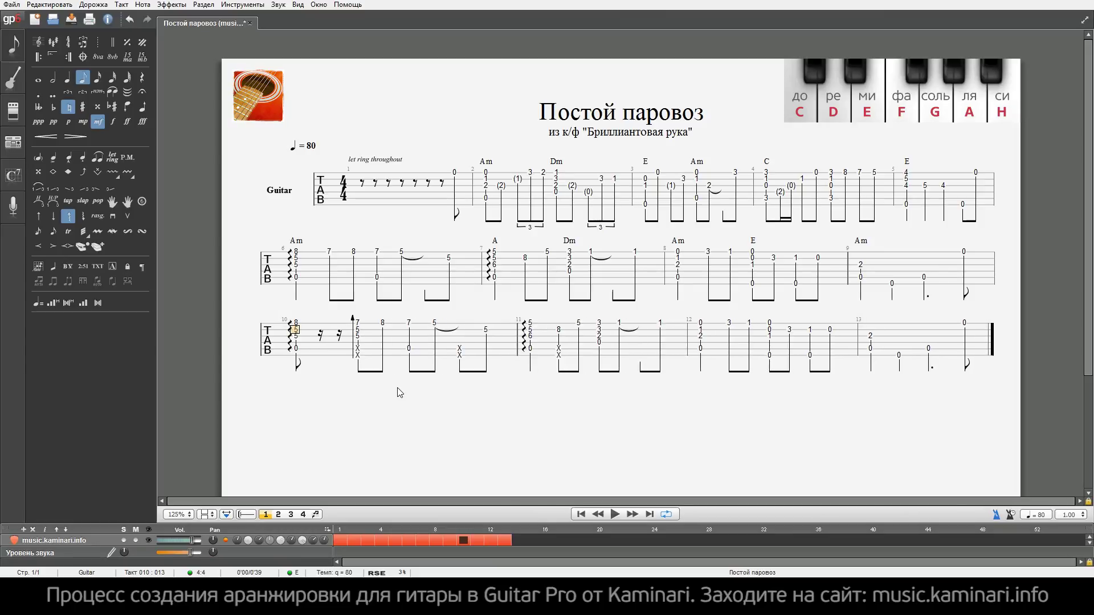
- Replace bar 10's two sixteenth rests with parenthesised fret 5 notes on the third and second strings, and play the bar
left_click(324, 338)
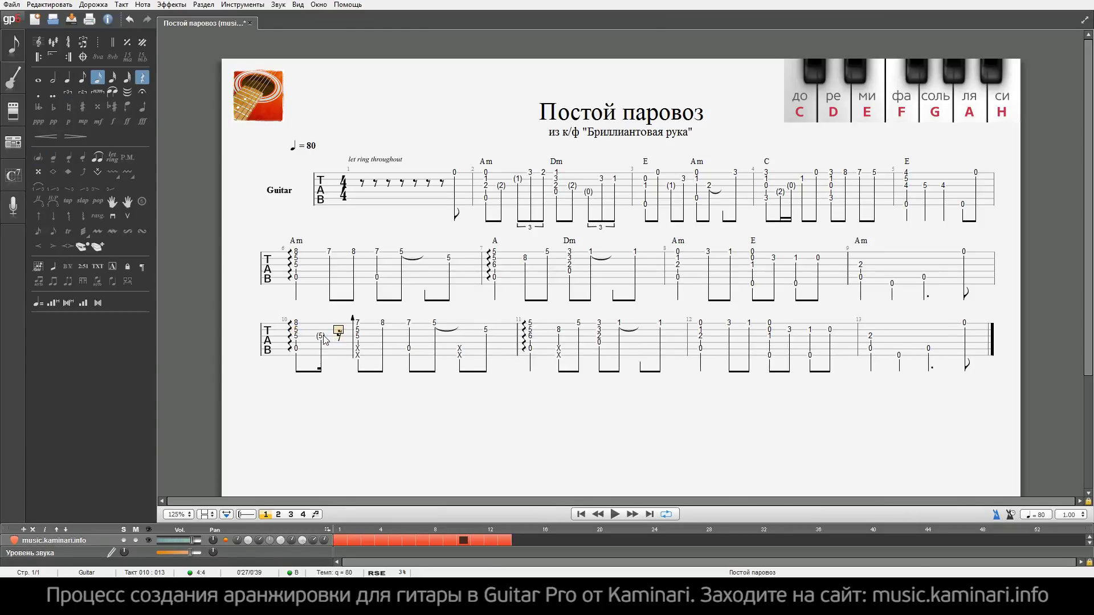
key("l")
key("space")
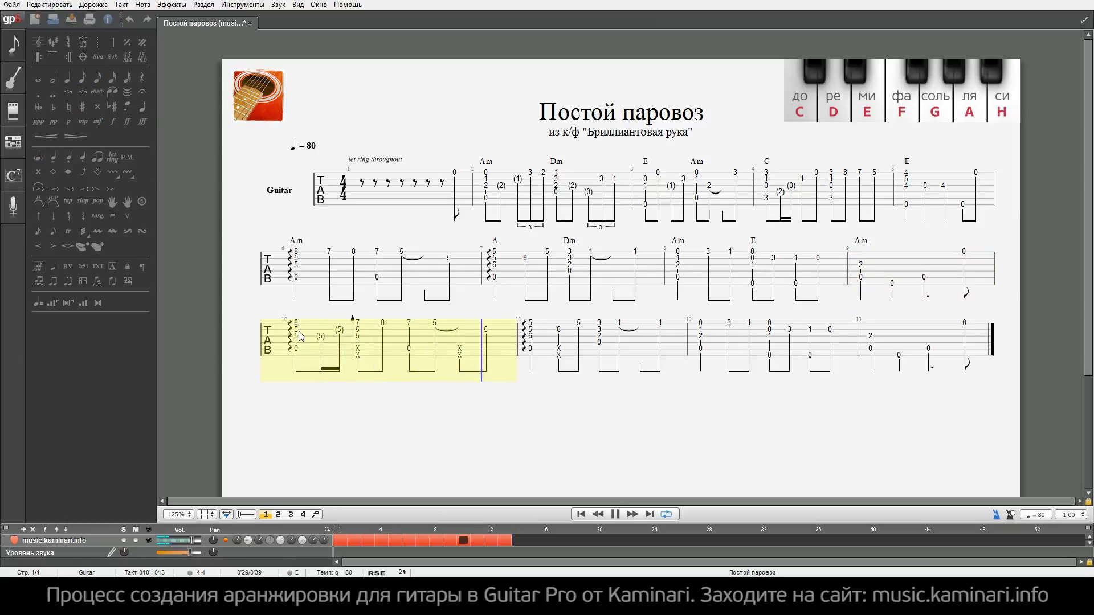
key("space")
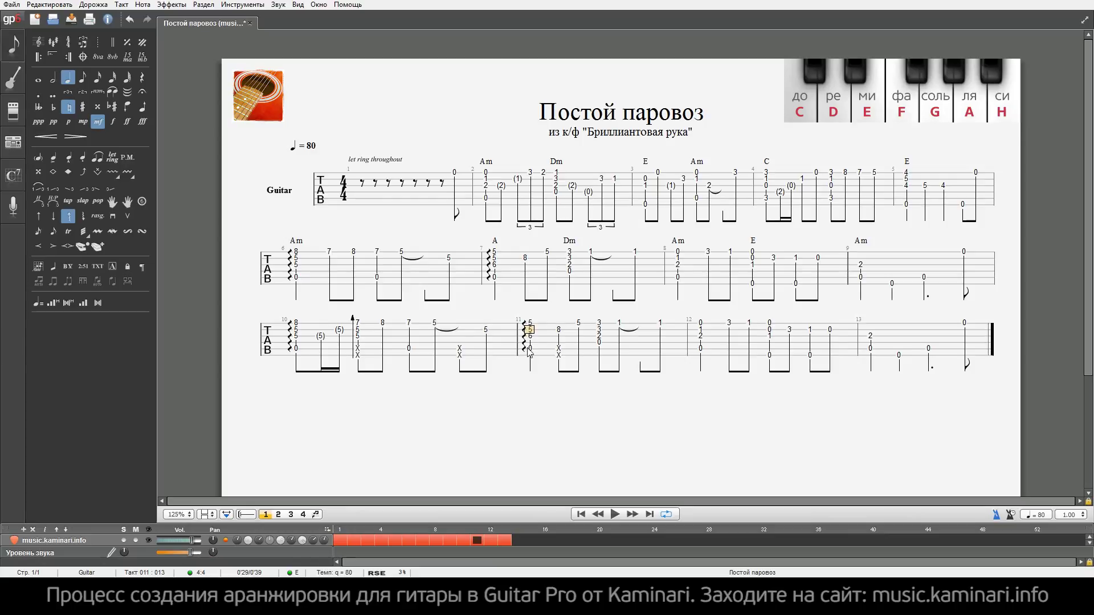
- Shorten the arpeggio duration of bar 11's opening chord to between the two shortest note values, and play the passage into bar 11
left_click(487, 332)
key("space")
key("space")
double_click(537, 345)
left_click_drag(538, 273, 487, 274)
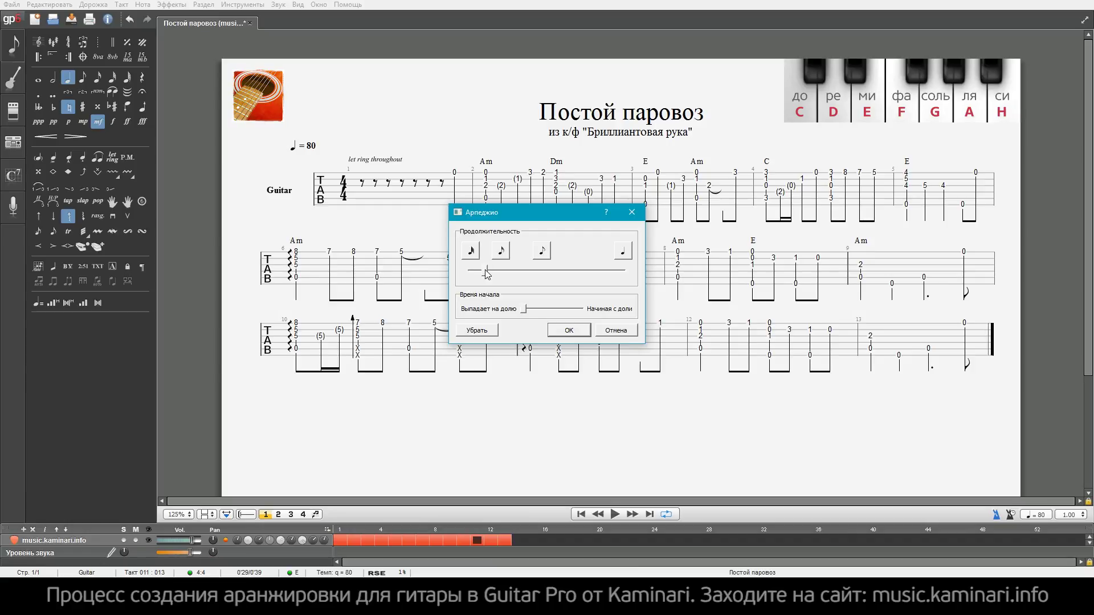
left_click(571, 330)
left_click(486, 330)
key("space")
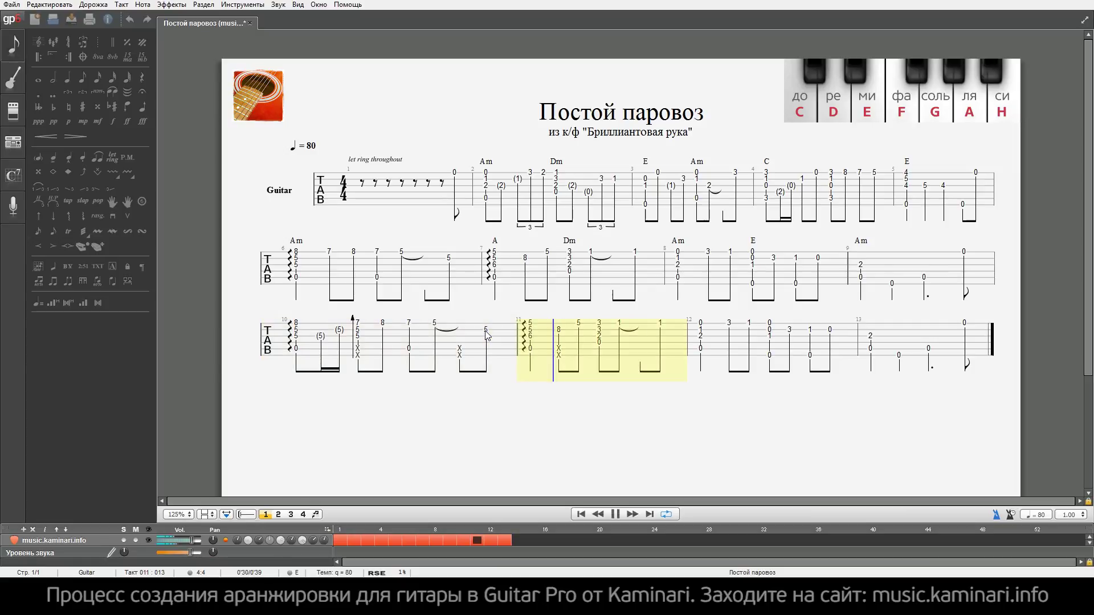
- Add fret 6 on the third string to bar 11's beat two, apply an upward-arrow brush, and play the bar
left_click(558, 336)
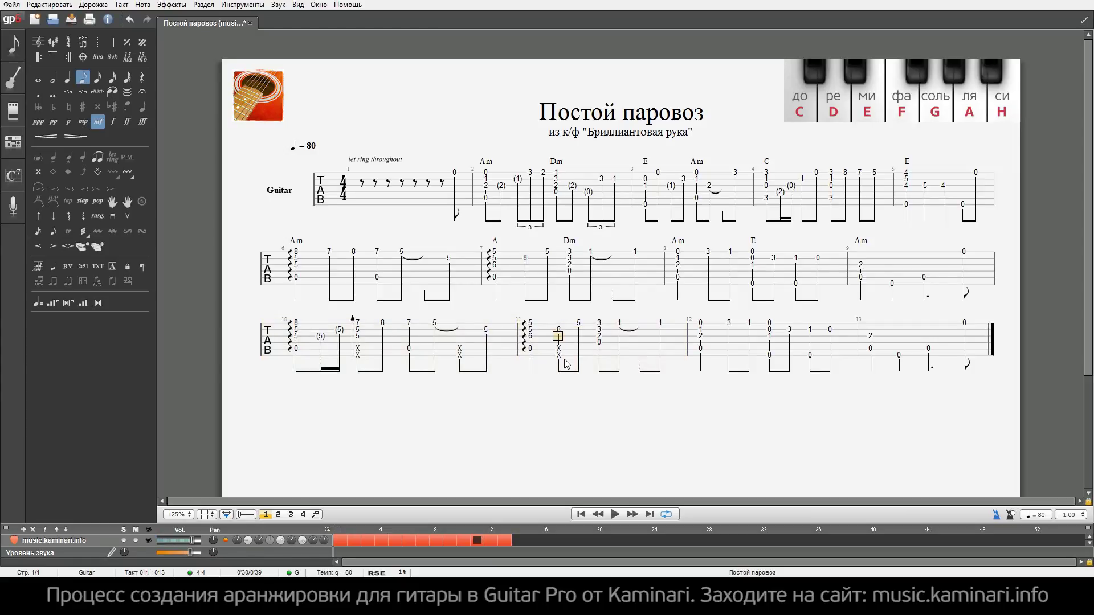
type("6")
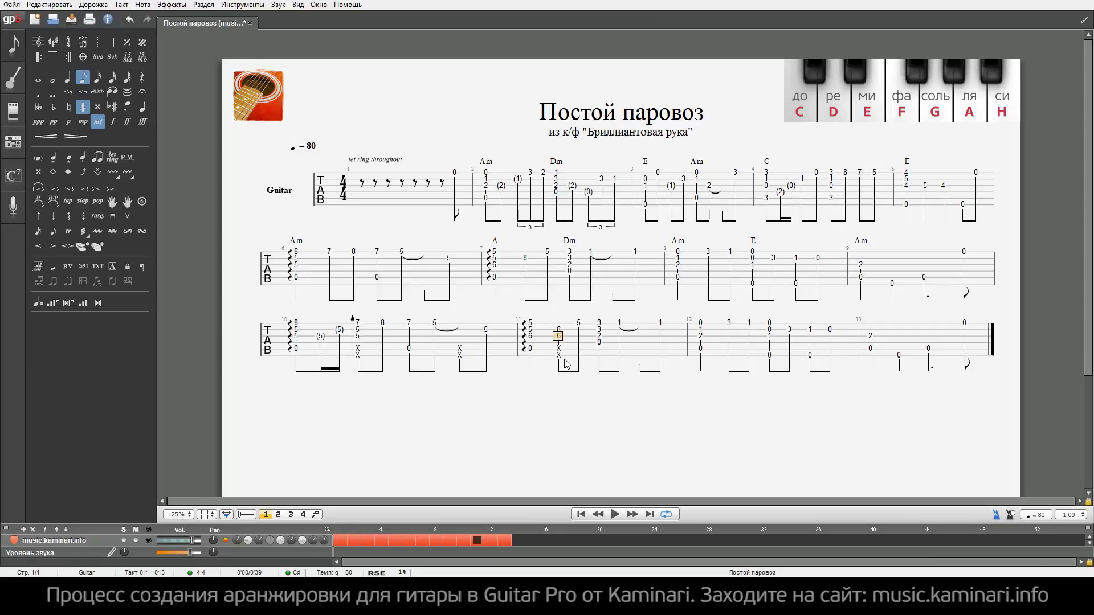
key("ctrl+b")
key("Return")
key("space")
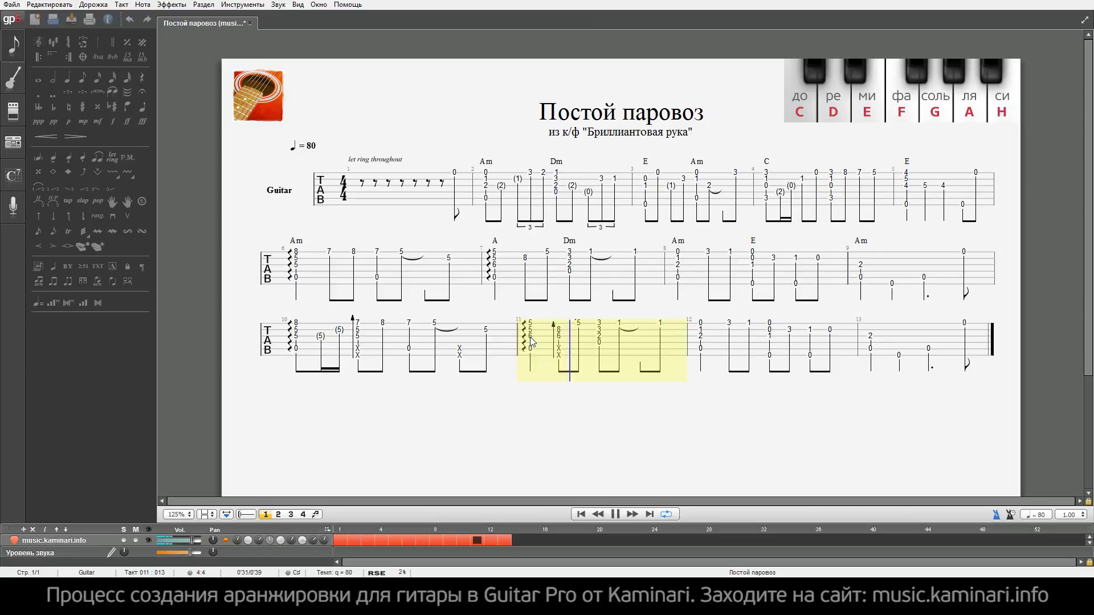
- Stop playback and delete the tied beat and the closing fret 1 eighth note from bar 11
key("space")
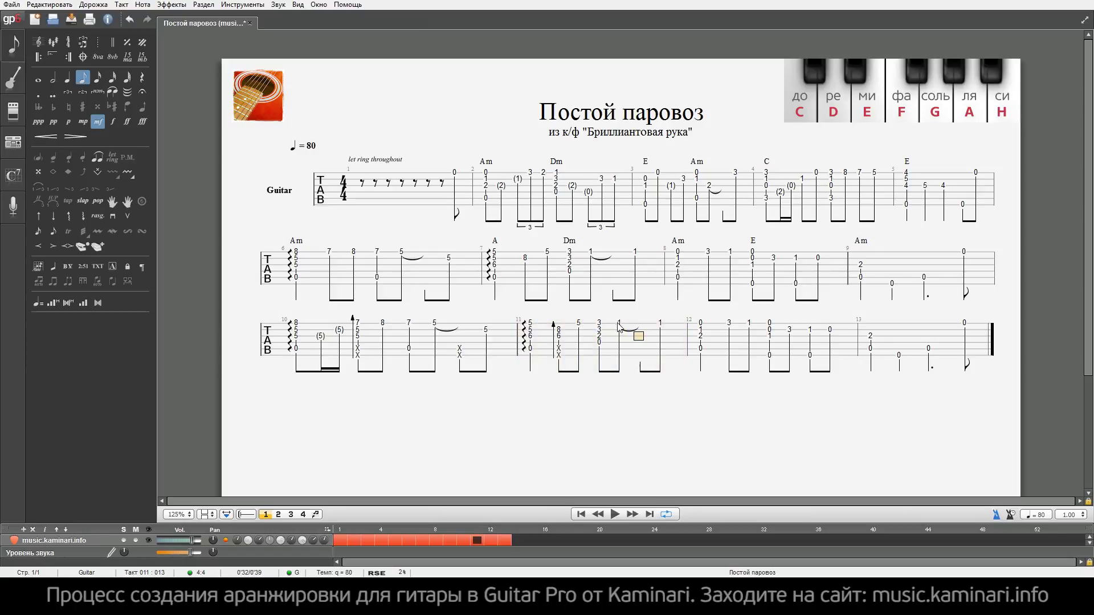
left_click(637, 331)
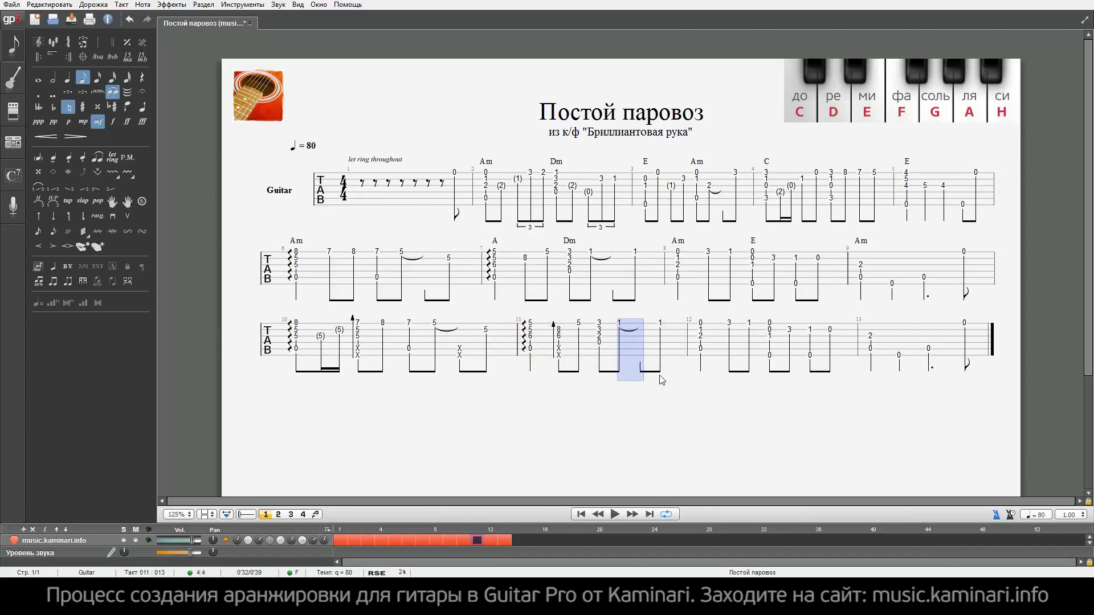
key("ctrl+Delete")
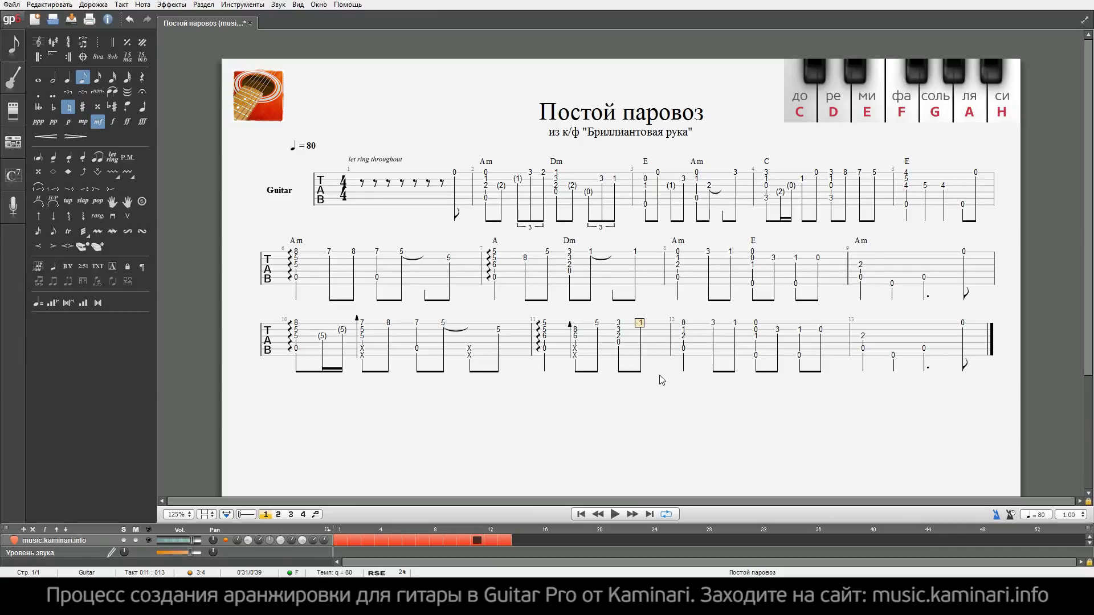
- Insert an empty bar between bar 11 and bar 12, and select it
key("Right")
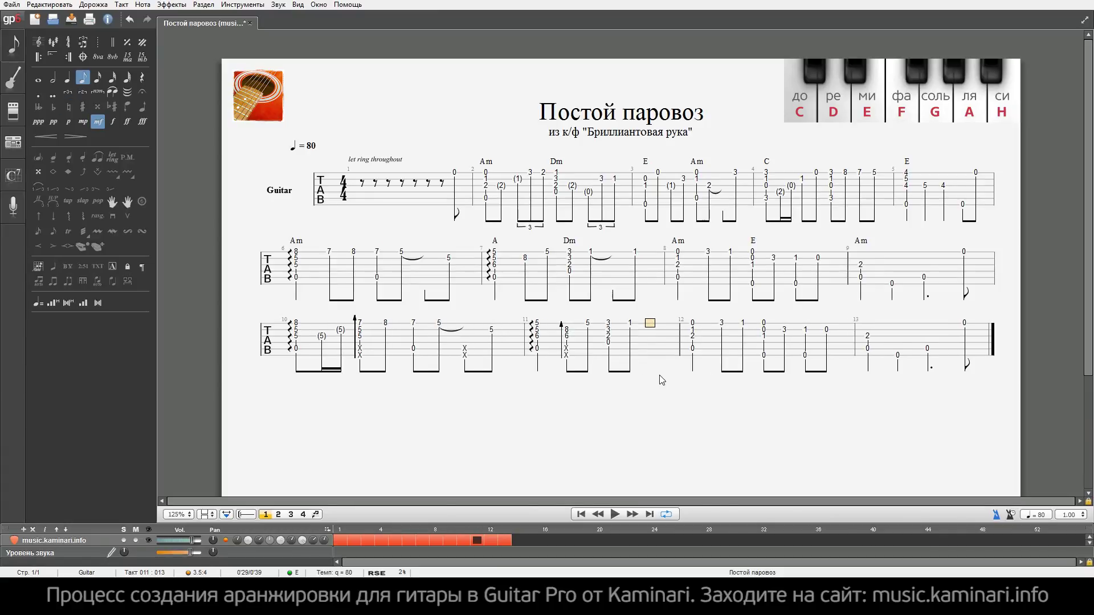
key("Right")
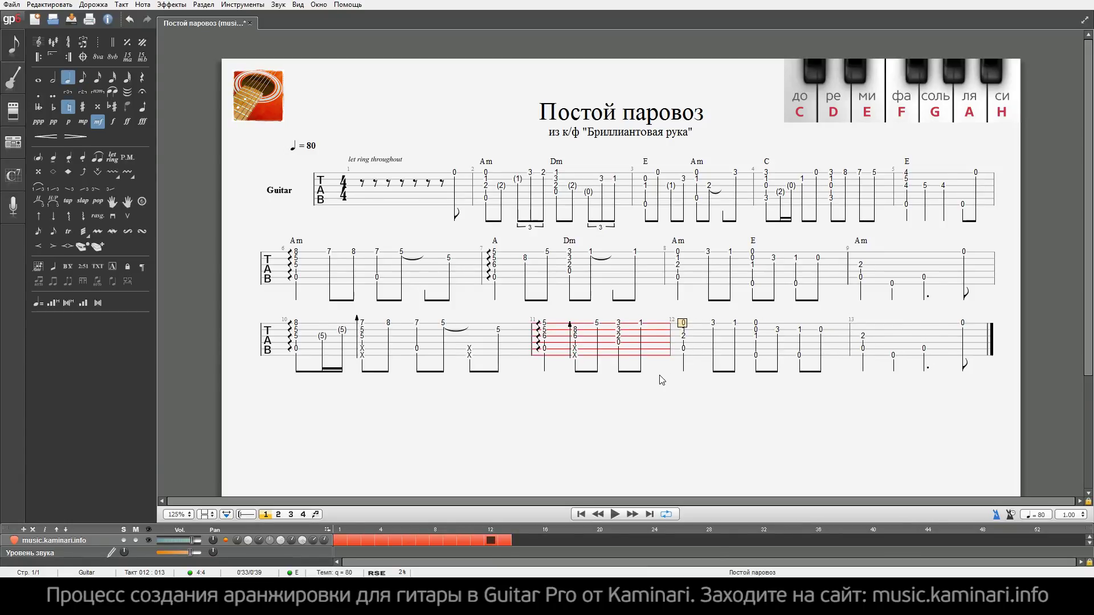
key("ctrl+Insert")
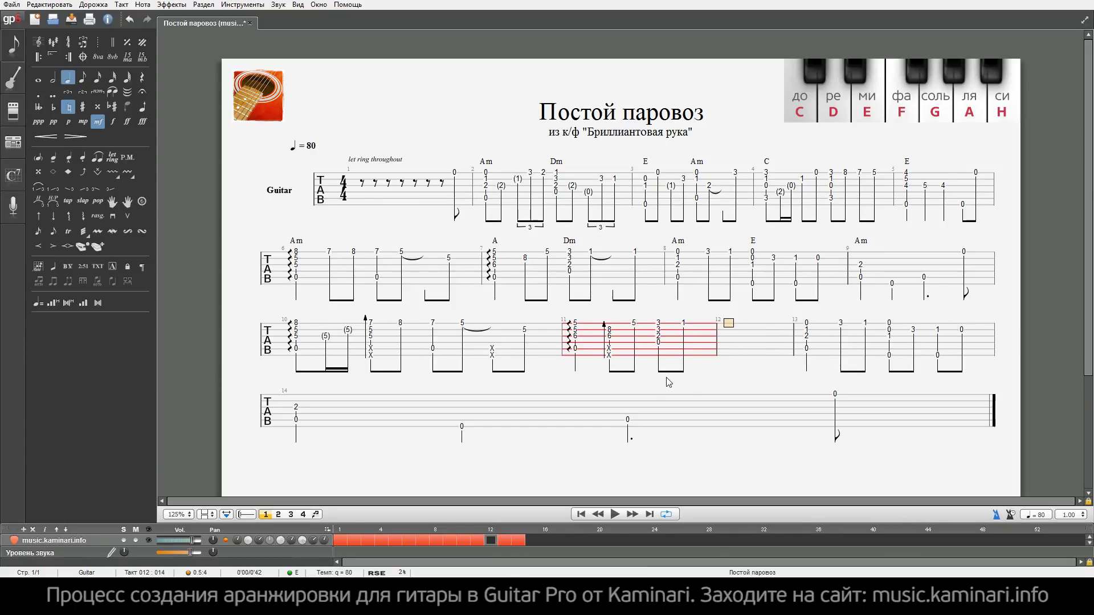
left_click(804, 326)
left_click_drag(723, 326, 769, 348)
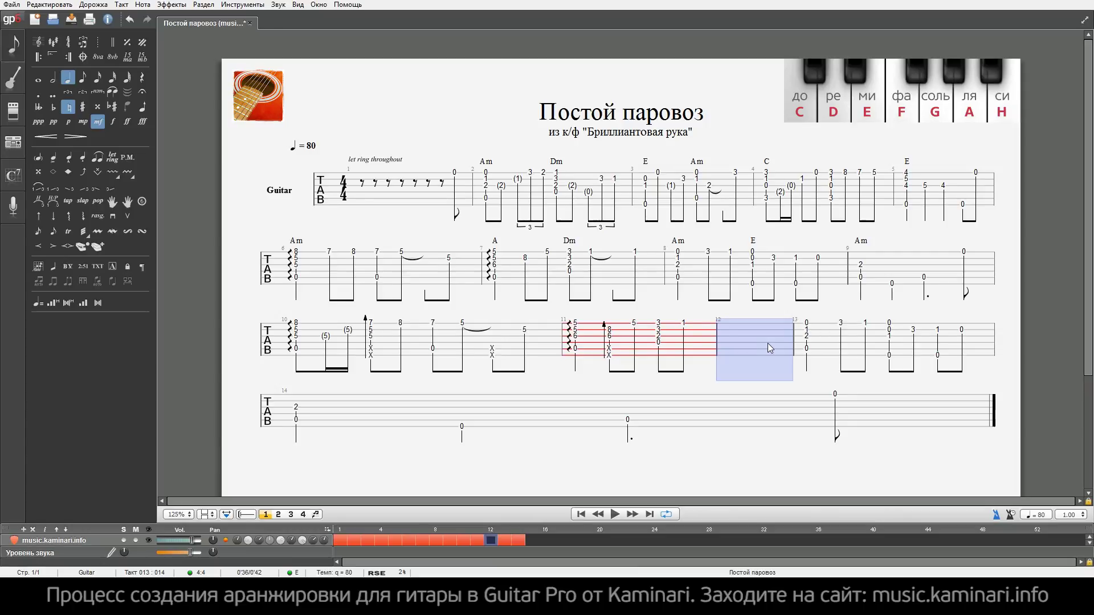
- Change the last eighth note of bar 11 to fret 2, and add a fret 1 quarter note on the first string
left_click(683, 323)
key("Left")
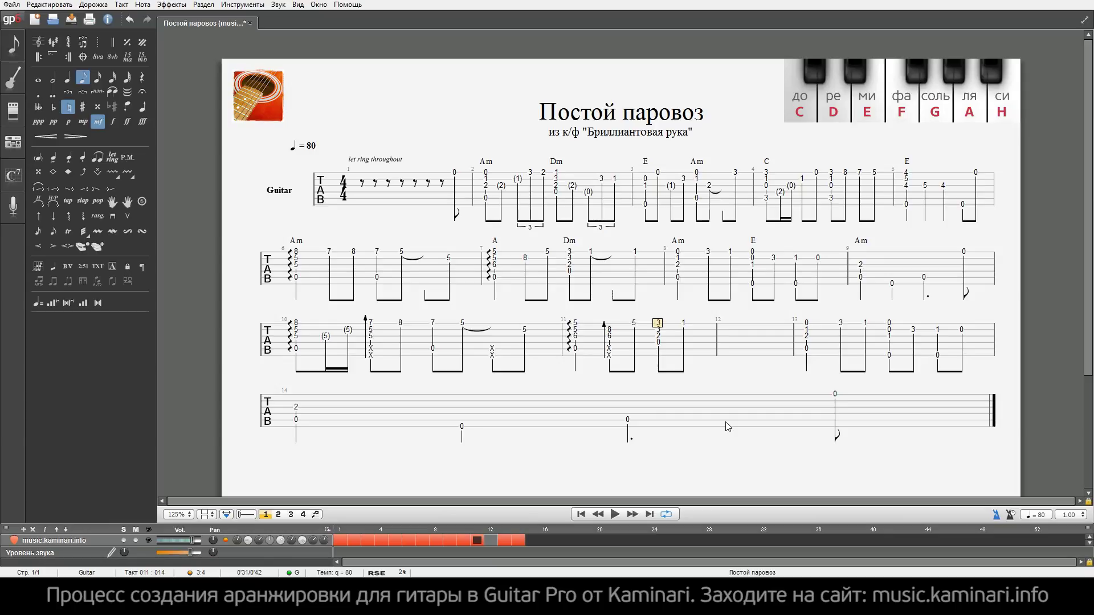
key("Right")
type("2")
key("Right")
type("1")
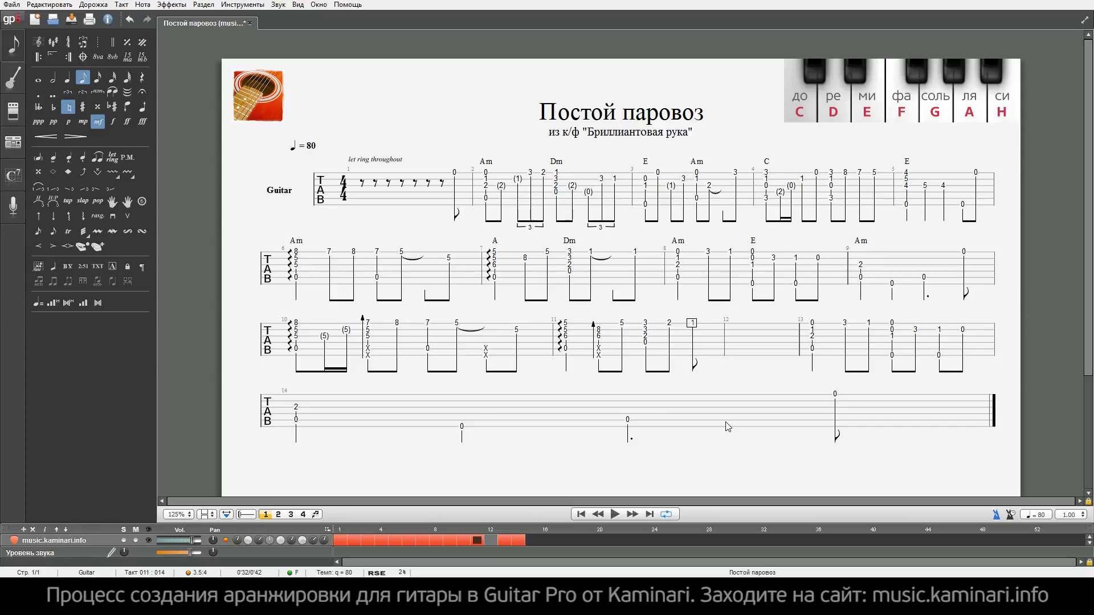
key("minus")
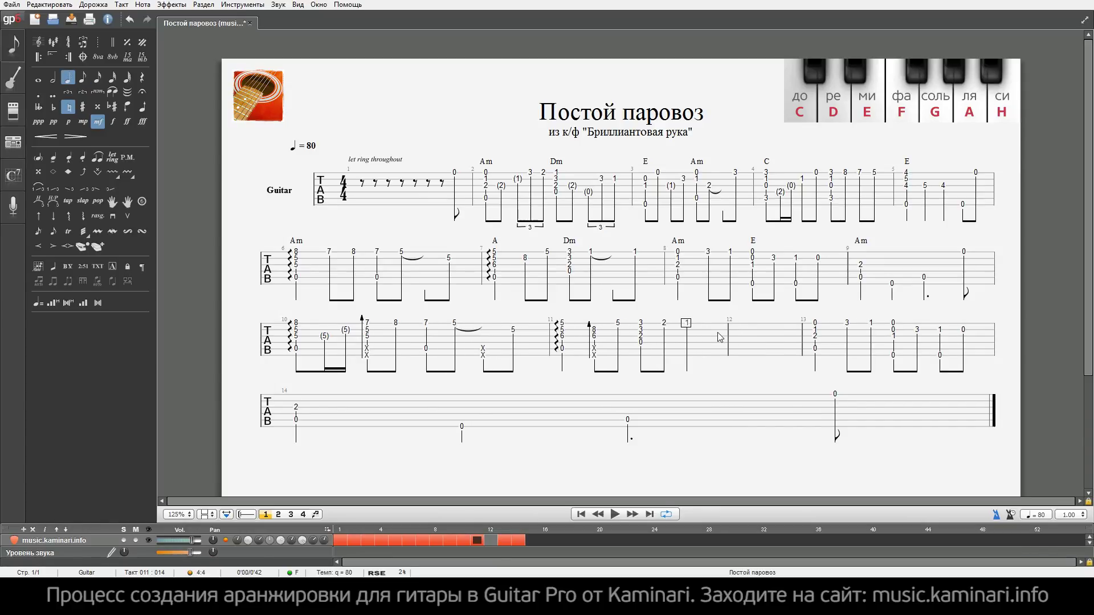
- Set bar 12's time signature to 2/4, return bar 13 to 4/4, and play bar 11
key("Right")
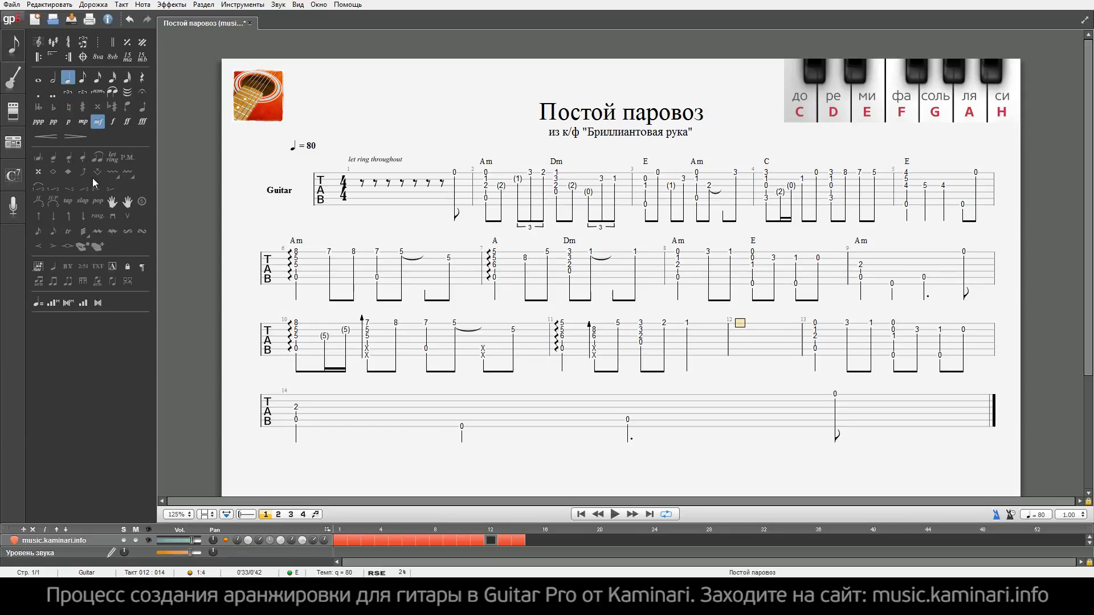
left_click(71, 45)
left_click(463, 228)
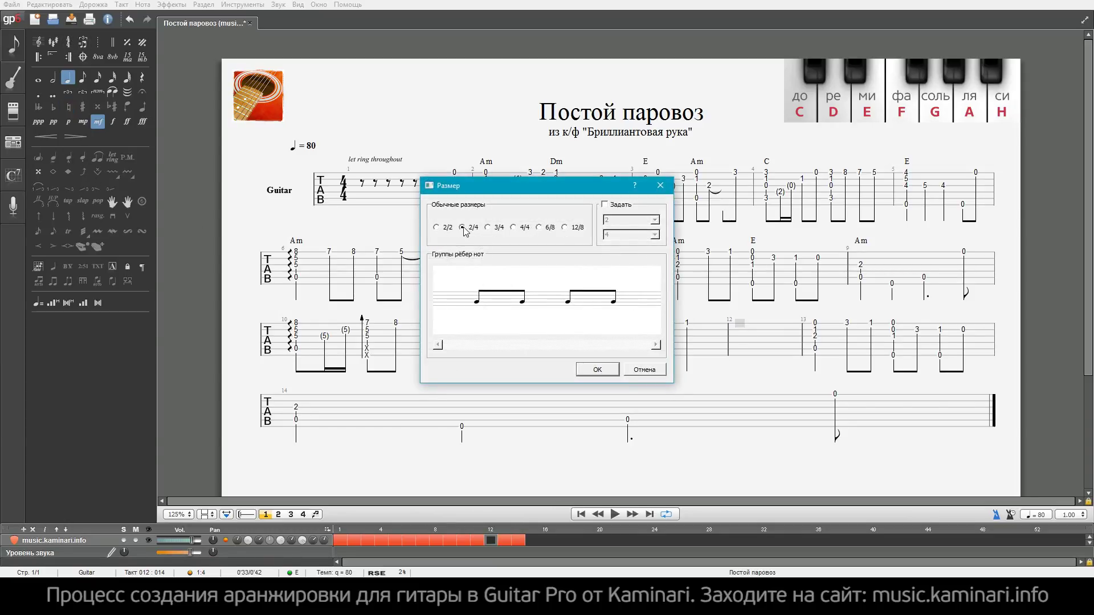
left_click(606, 370)
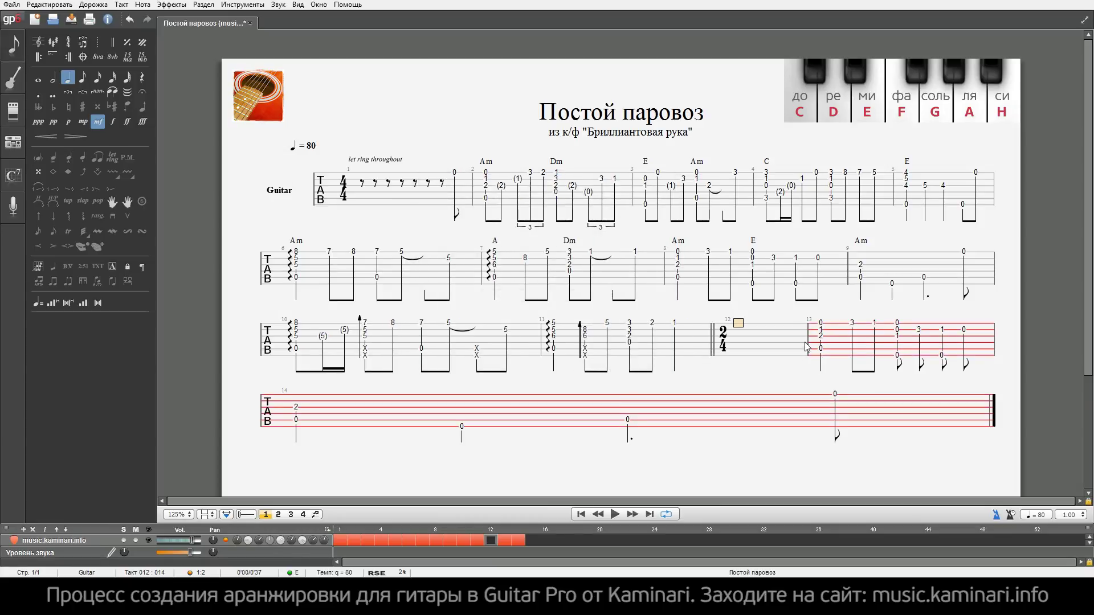
left_click(819, 330)
left_click(71, 45)
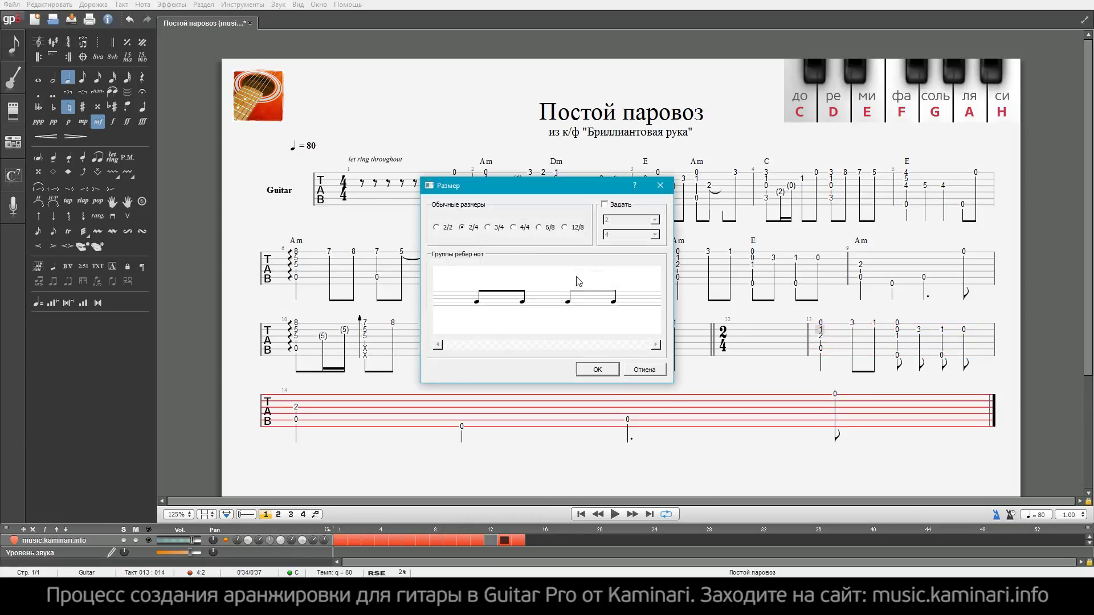
left_click(513, 227)
left_click(597, 369)
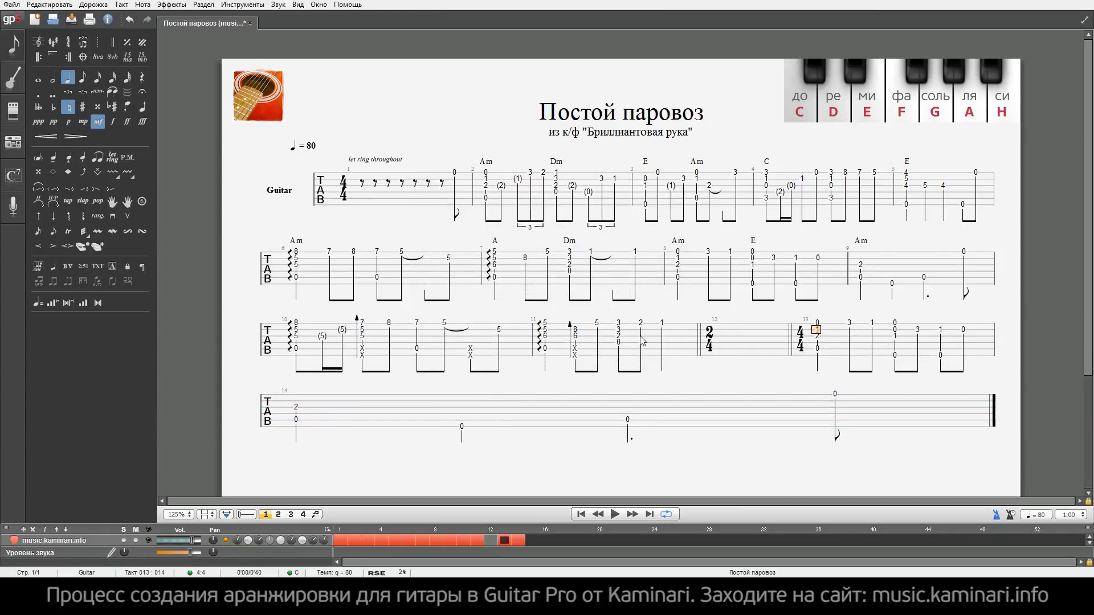
left_click(546, 336)
key("space")
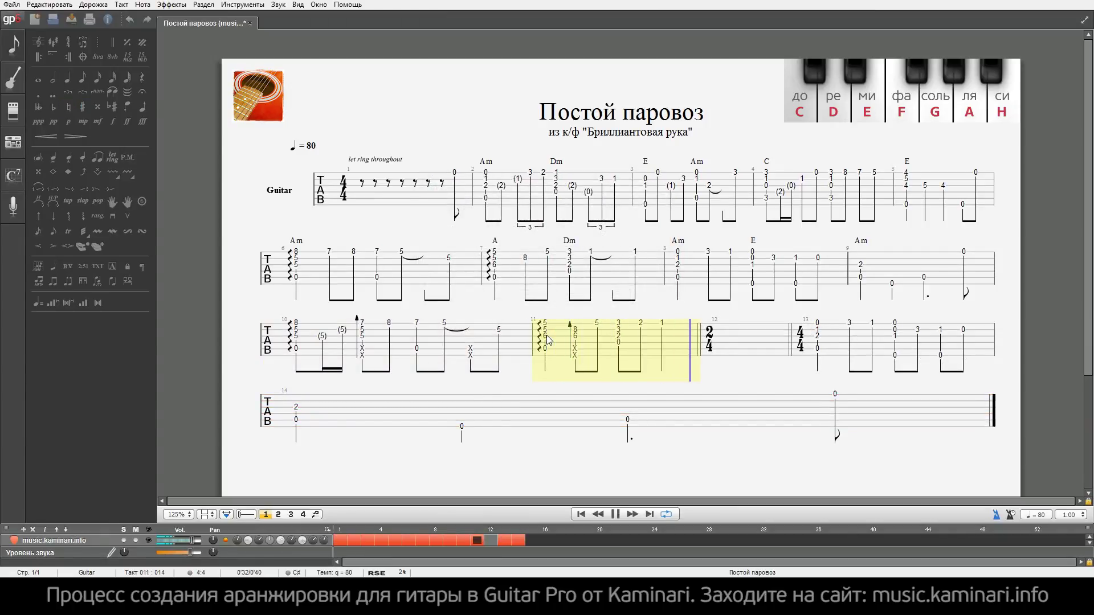
- Tie bar 11's last note into bar 12 as a dotted quarter note on the first string
left_click(739, 333)
key("Up")
key("Up")
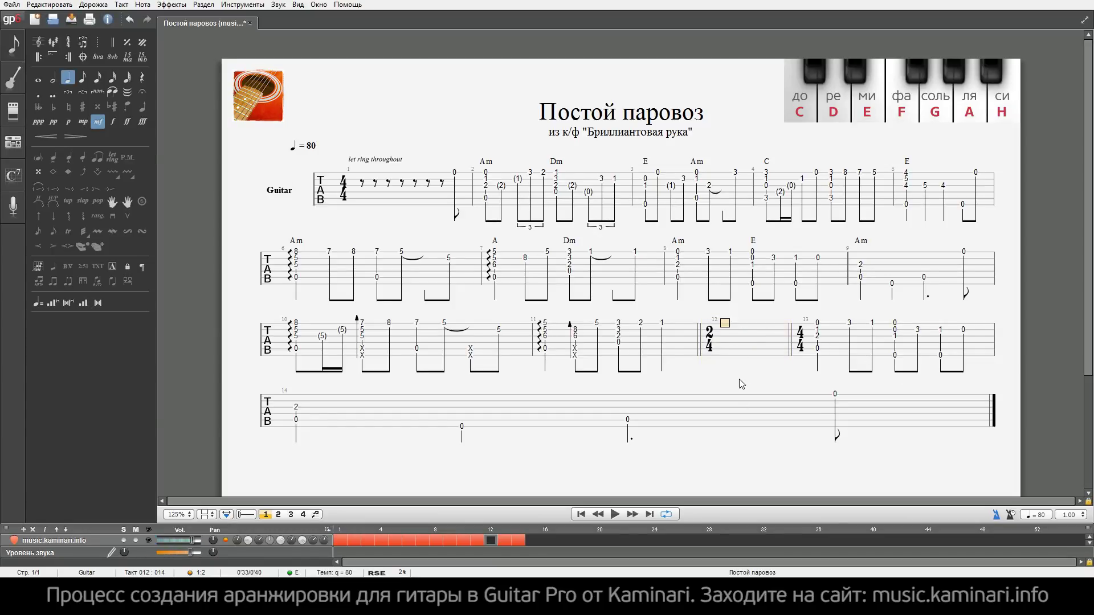
key("l")
key("period")
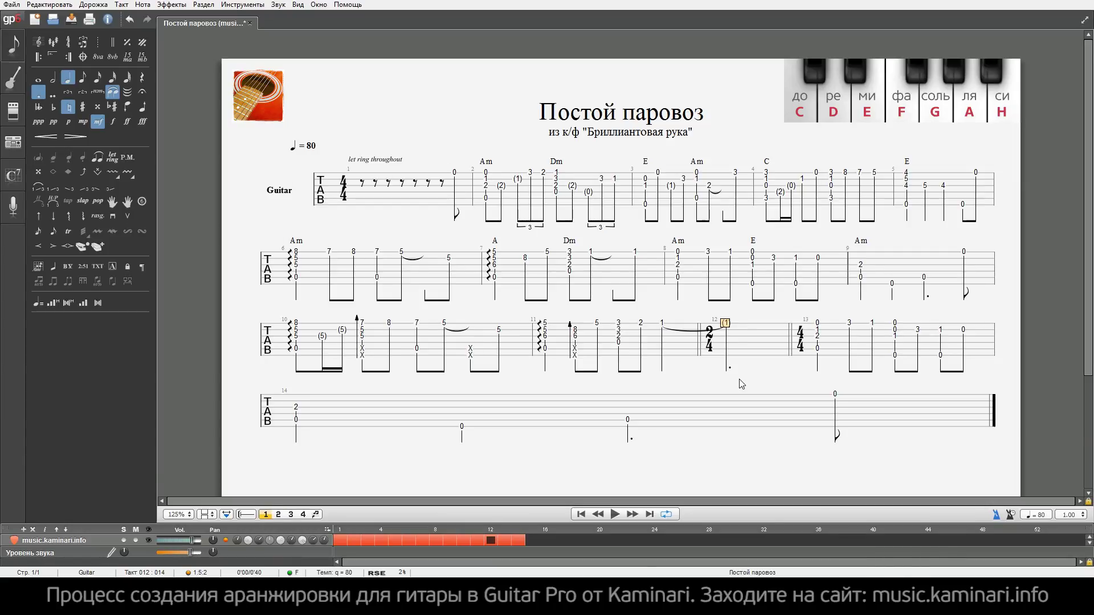
- Complete bar 12 with a fret 1 eighth note on the first string, and play from bar 11 to the end
key("Right")
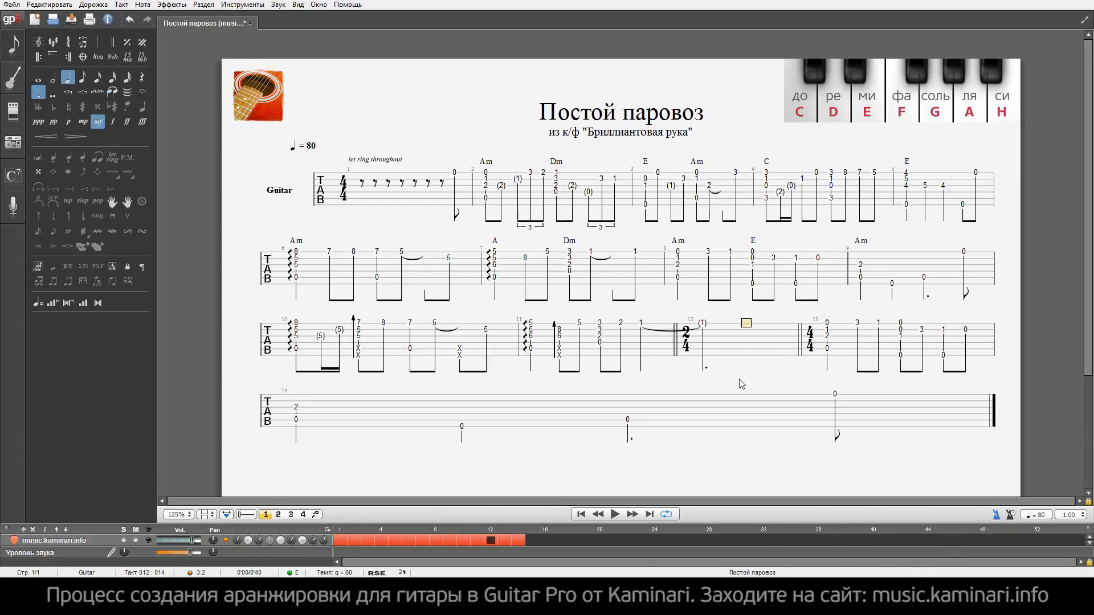
key("r")
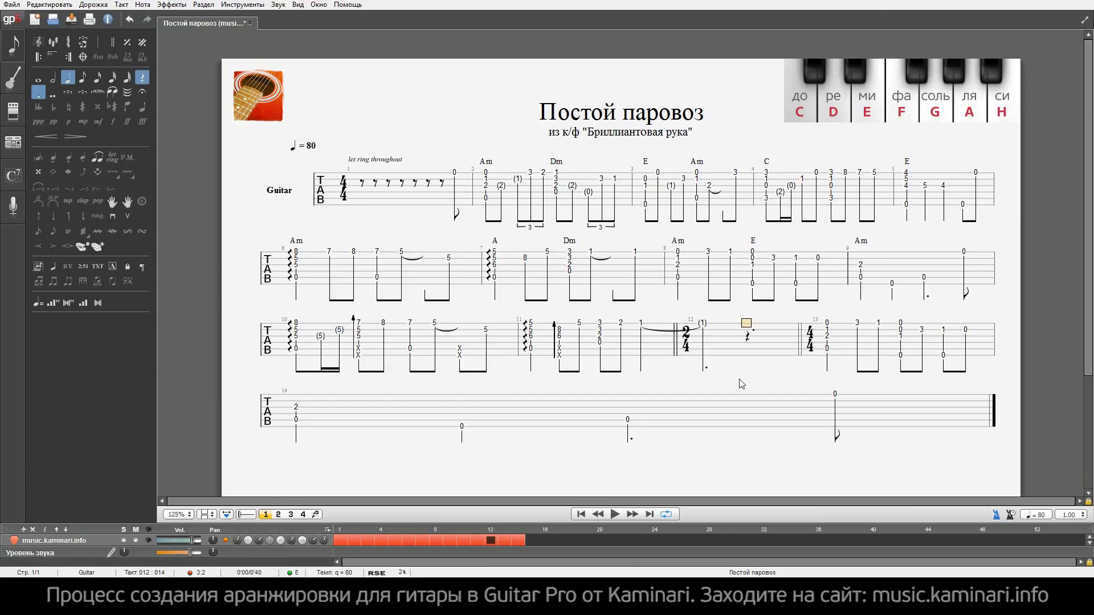
key(".")
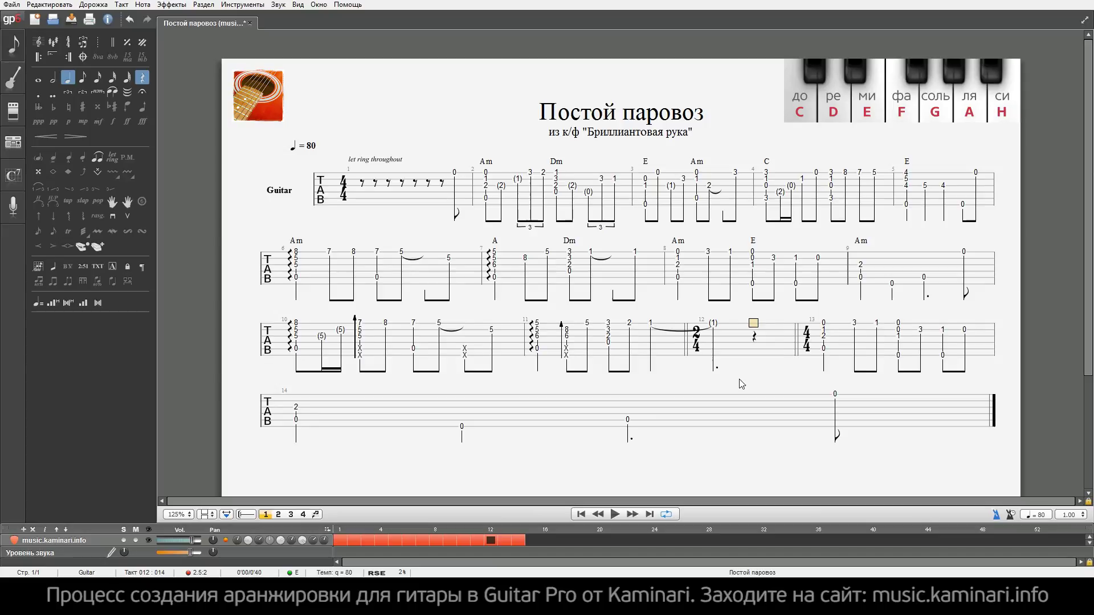
key("minus")
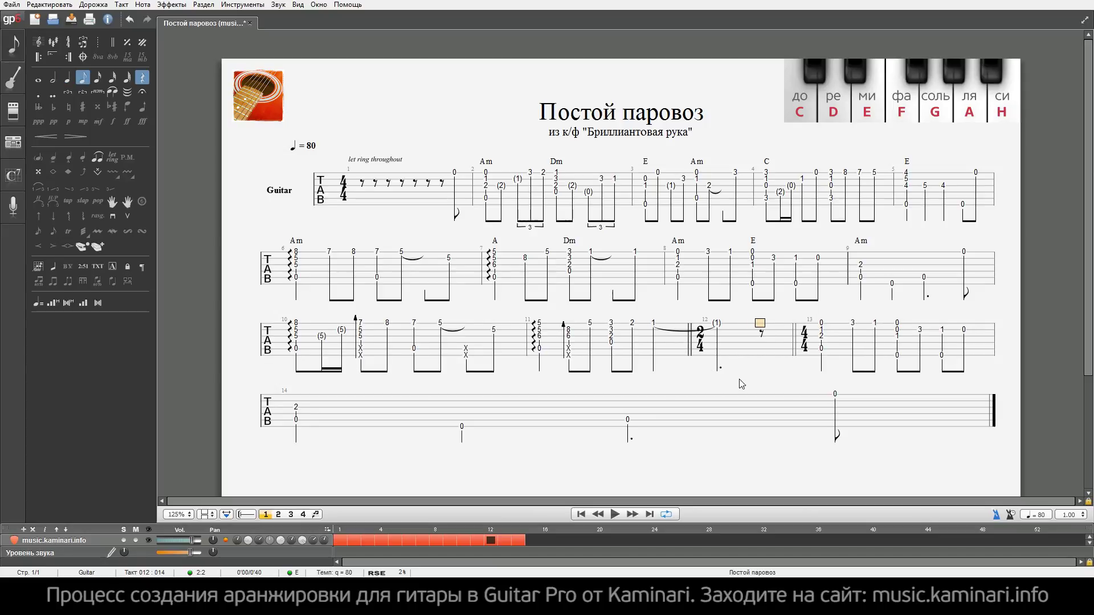
key("1")
left_click(528, 340)
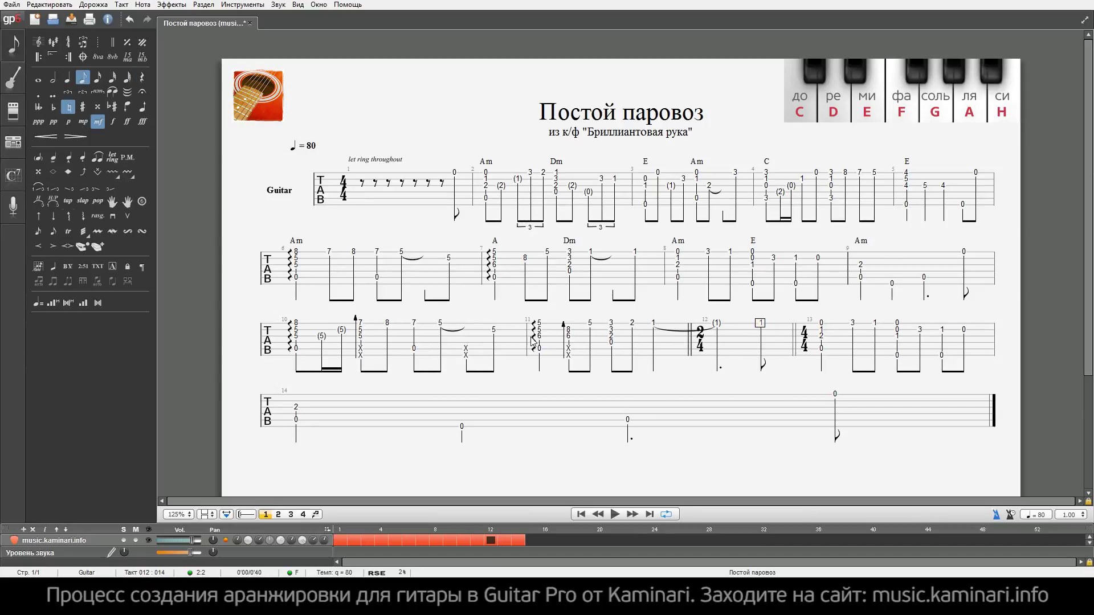
key("space")
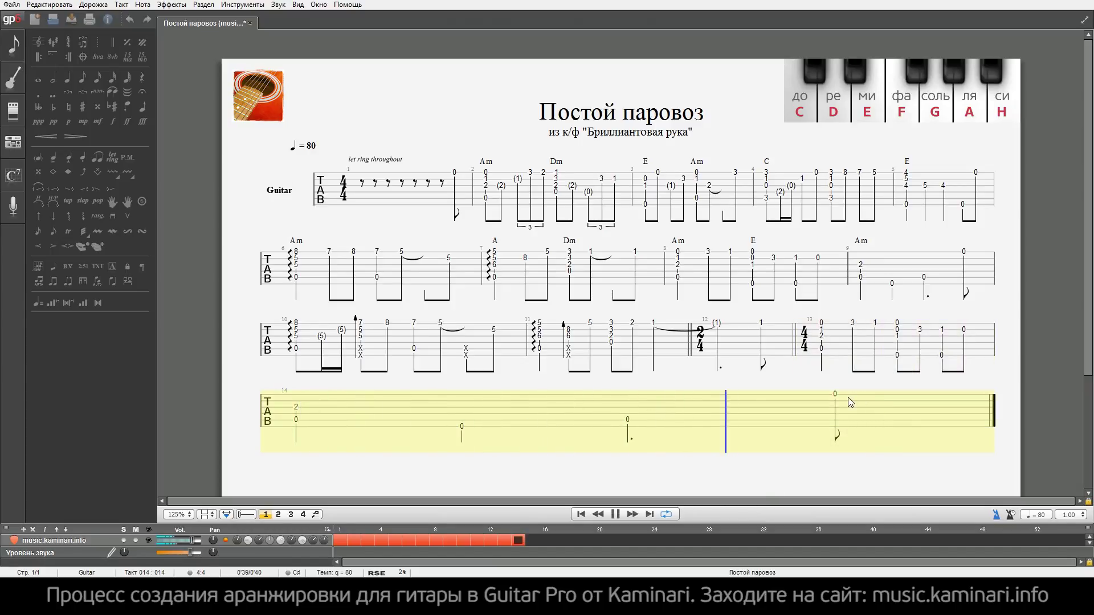
- Delete bar 14's closing open-string eighth note, and change its last bass note from a dotted quarter to a half note
key("ctrl+Delete")
left_click(700, 420)
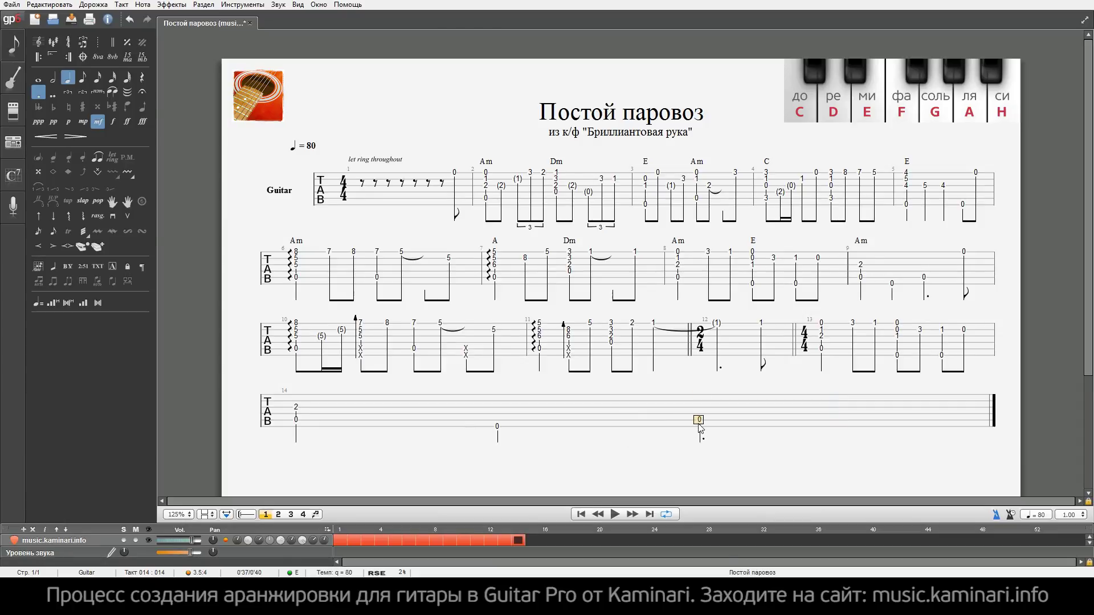
key("period")
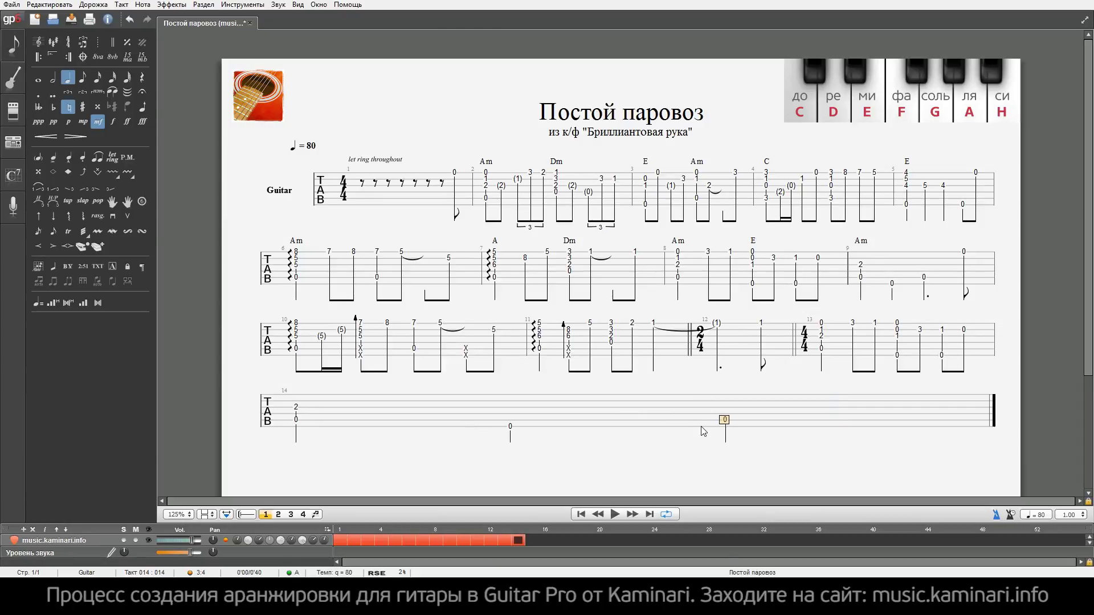
key("minus")
key("Left")
key("Left")
key("Left")
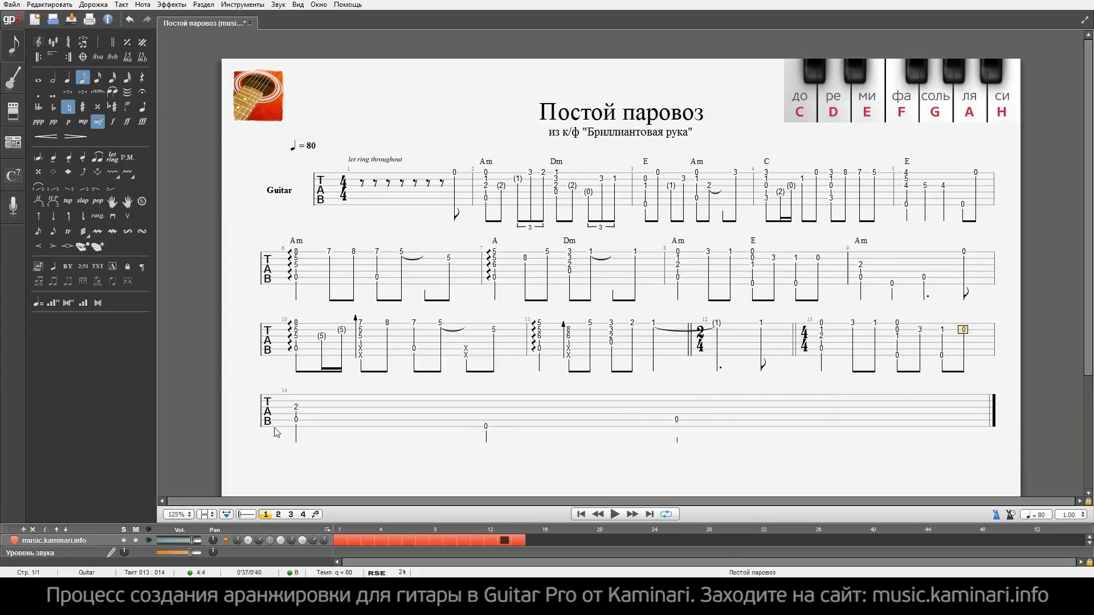
- Fit bar 14 onto the third system and narrow its bars to the page width using the layout handles
left_click(225, 515)
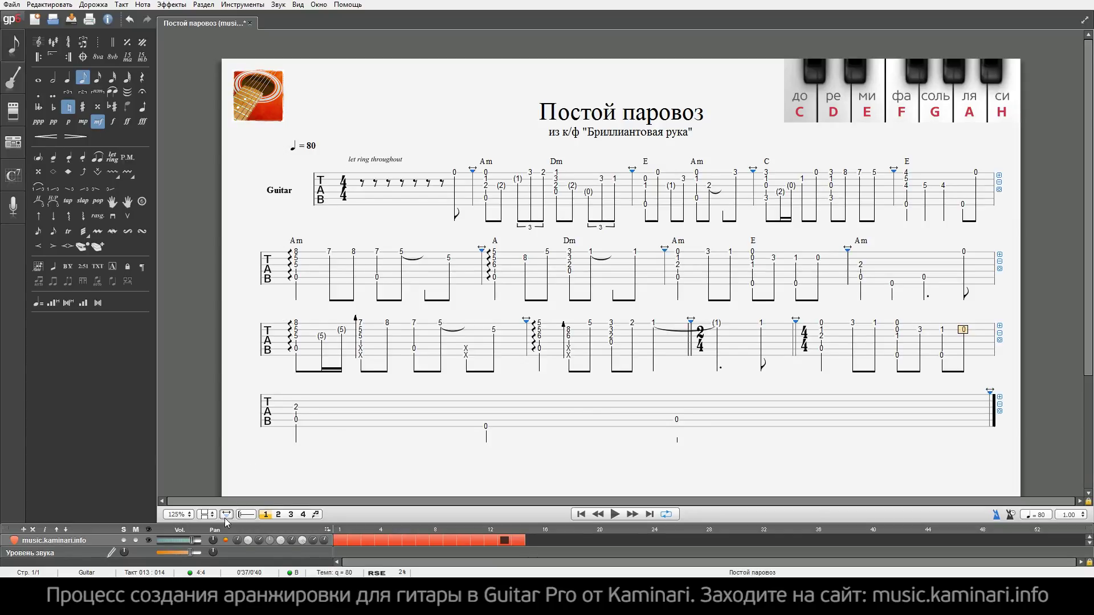
left_click(999, 326)
left_click_drag(776, 325, 1032, 342)
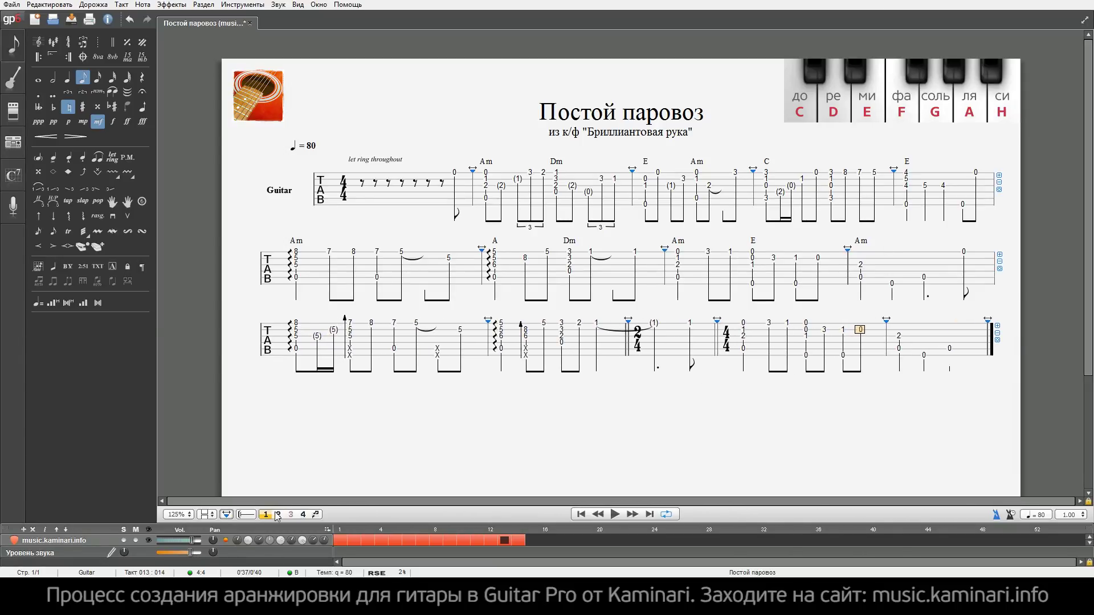
left_click(226, 515)
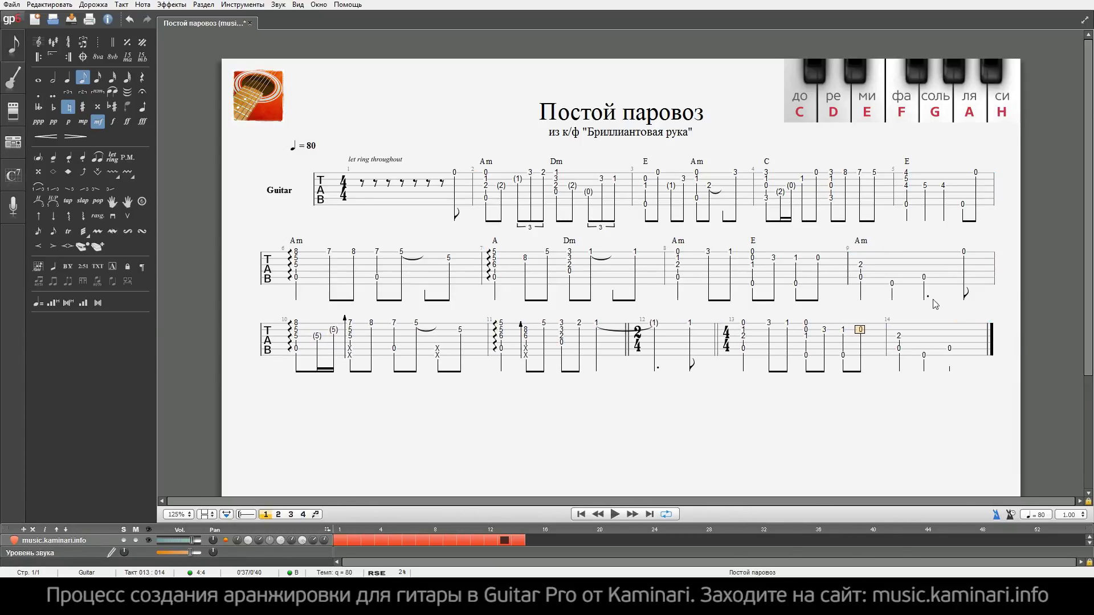
- Add dead notes on the fifth and sixth strings to beats two and four of bar 13
left_click(742, 325)
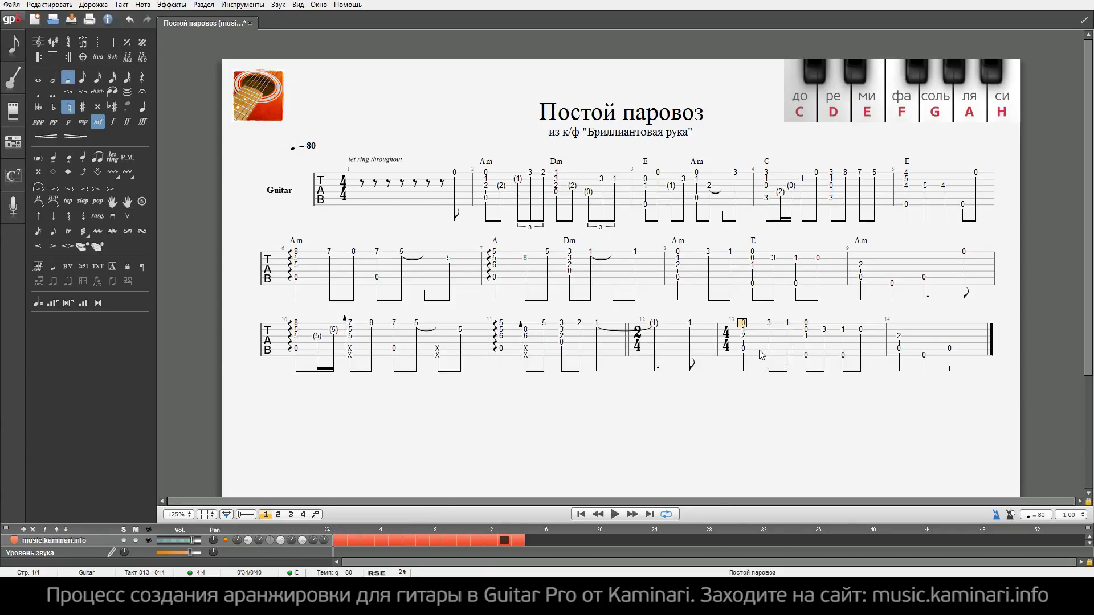
left_click(767, 348)
key("x")
key("Right")
key("Right")
key("Right")
key("Right")
key("Down")
key("x")
key("Up")
key("x")
- Apply upward-arrow brushes to the dead-note chords on beats two and four of bar 13
left_click(770, 340)
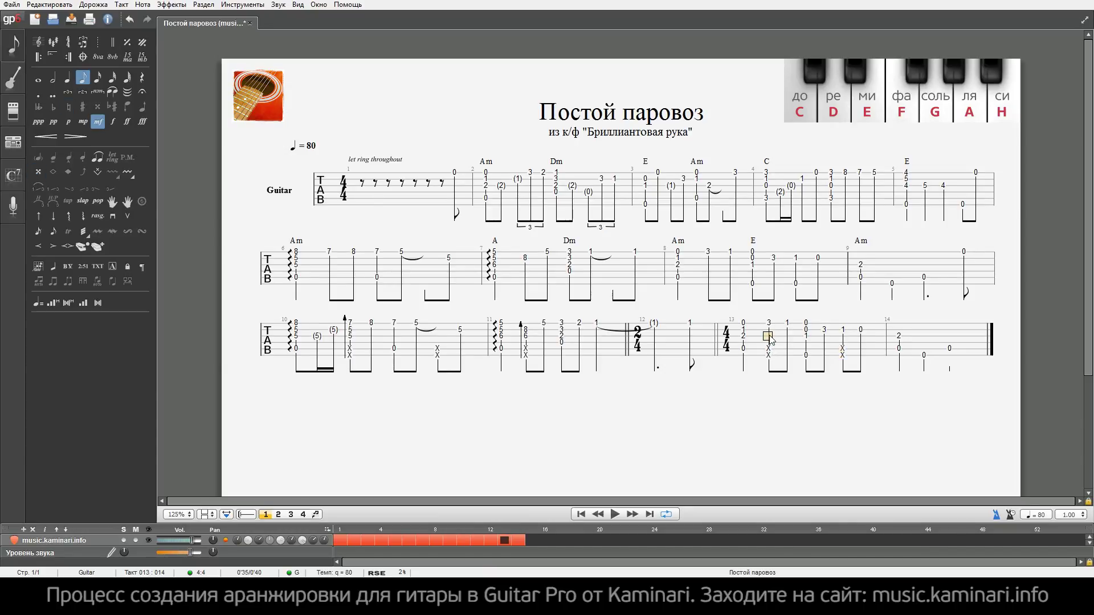
key("Right")
key("Right")
key("Right")
key("Right")
key("ctrl+Up")
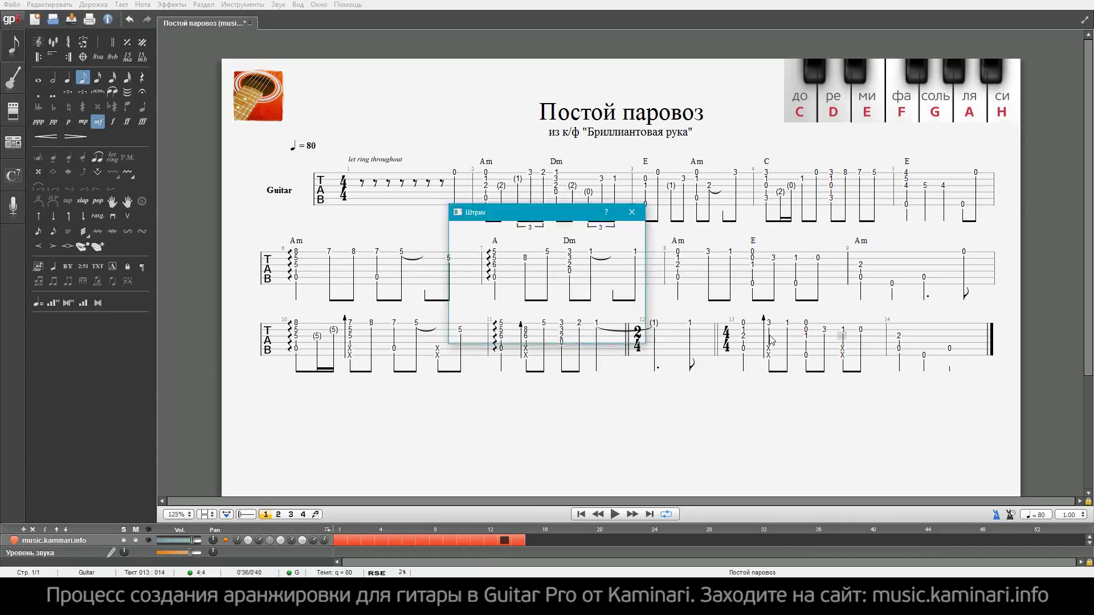
- Add fret 1 on the second string to bar 13's beat two, and fret 1 on the third string to beat four
left_click(764, 333)
key("Right")
key("Right")
key("Right")
key("Right")
key("Right")
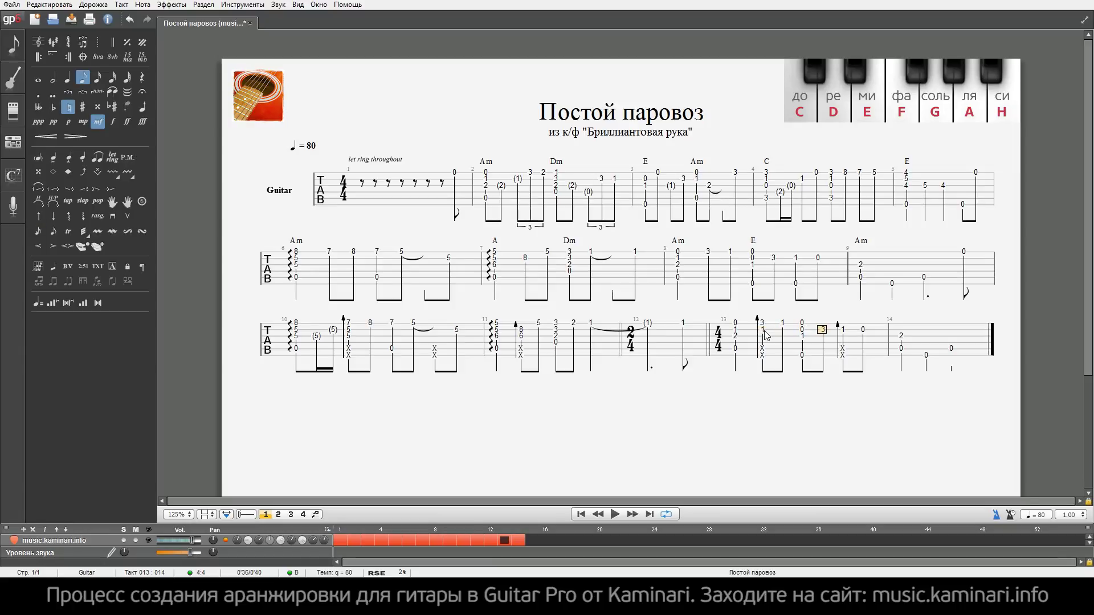
key("Down")
type("1")
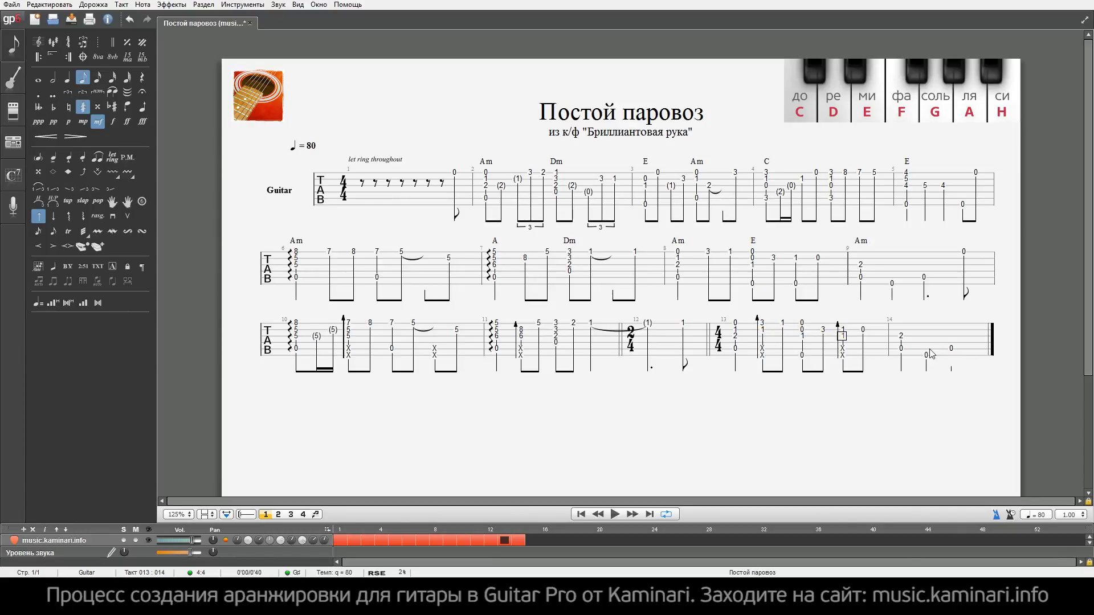
- Play back the arrangement from the pickup note in bar 1 through the end of bar 14
left_click(955, 351)
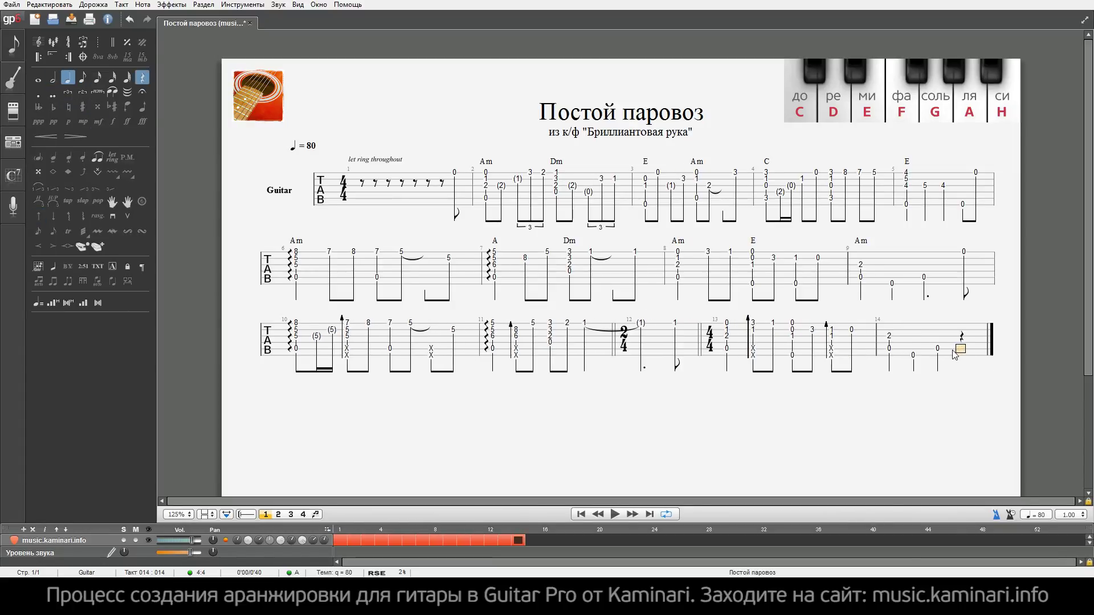
left_click(454, 179)
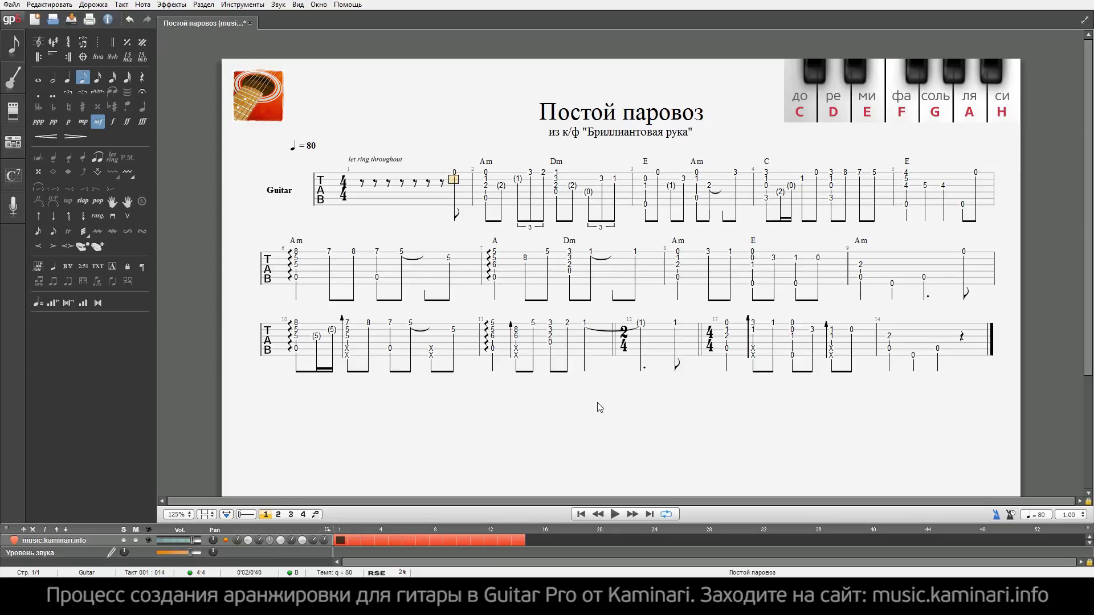
key("space")
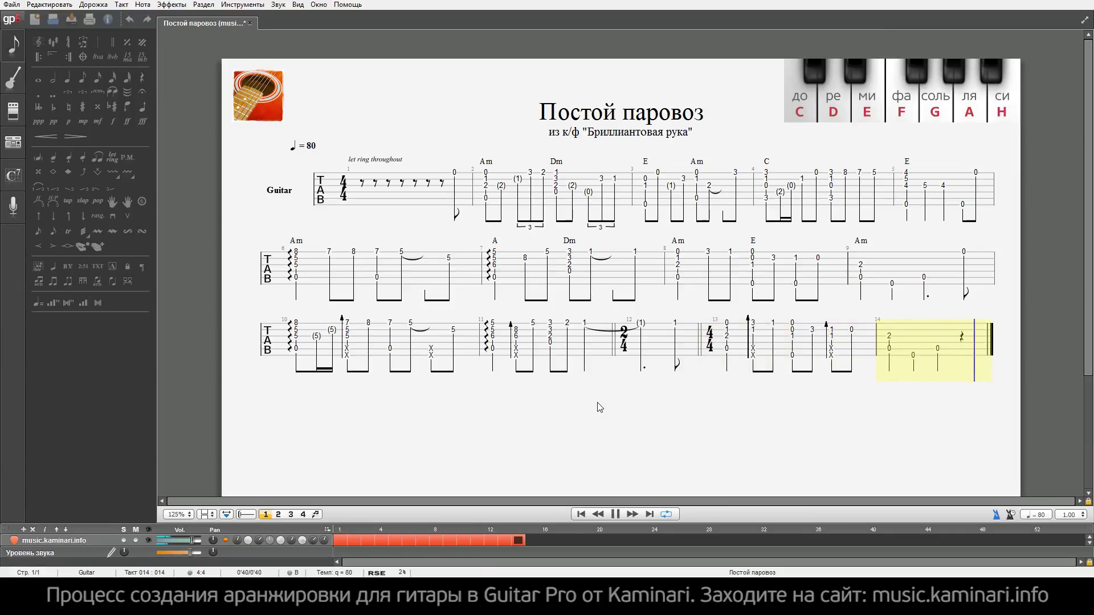
key("space")
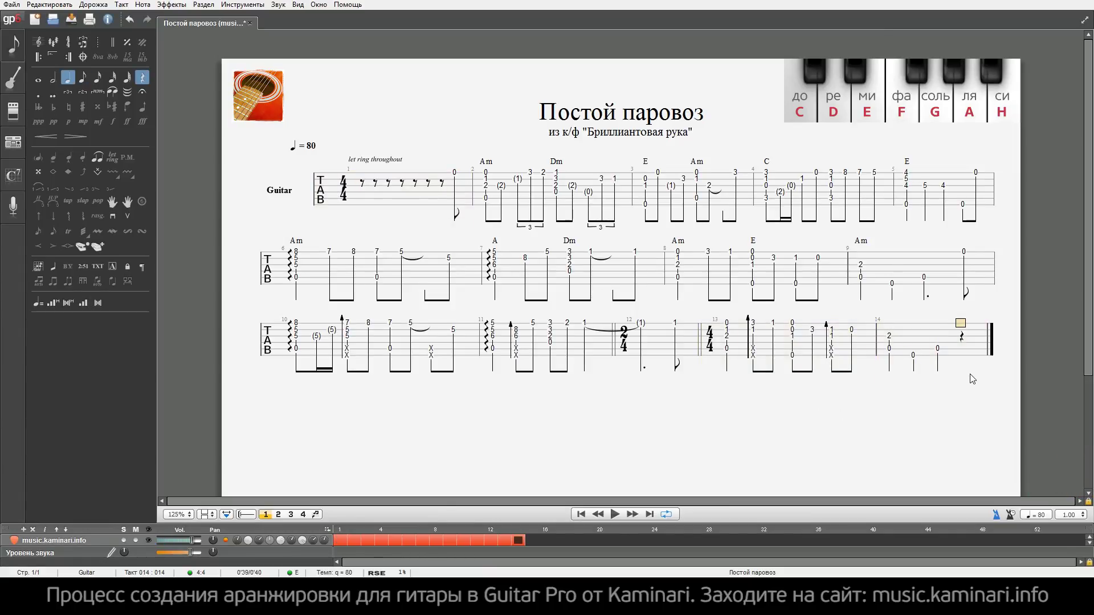
- Add an eighth-note chord with fret 5 on the first three strings to beat four of bar 14, followed by a rest, and play it
key("ctrl+v")
key("Down")
key("Down")
key("minus")
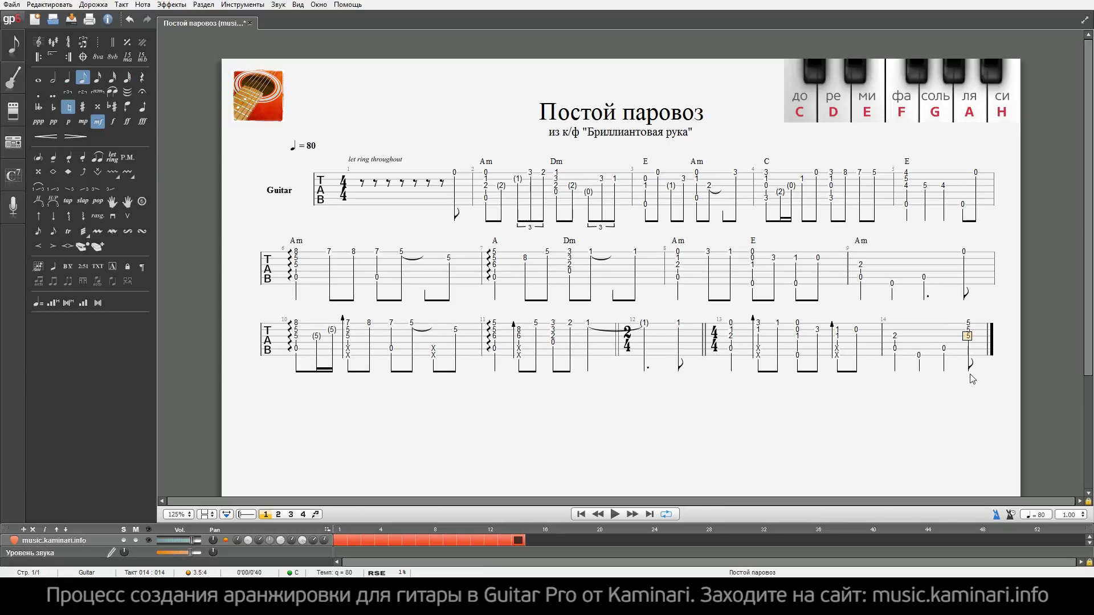
key("Right")
key("space")
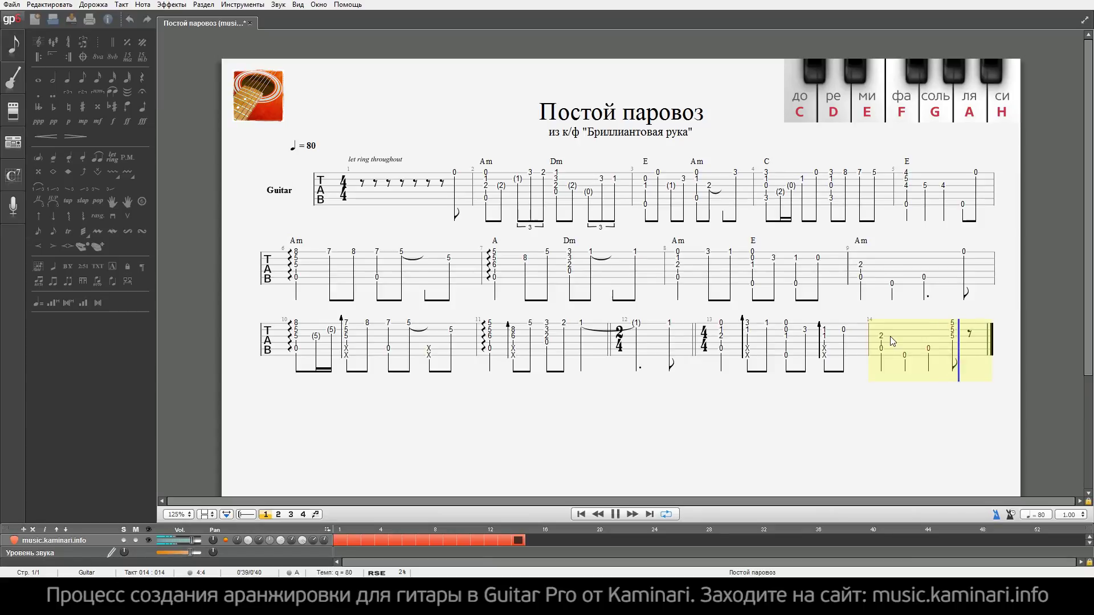
- Shorten bar 14's closing chord to a sixteenth note, dot the rest after it, and play the ending
key("Up")
key("period")
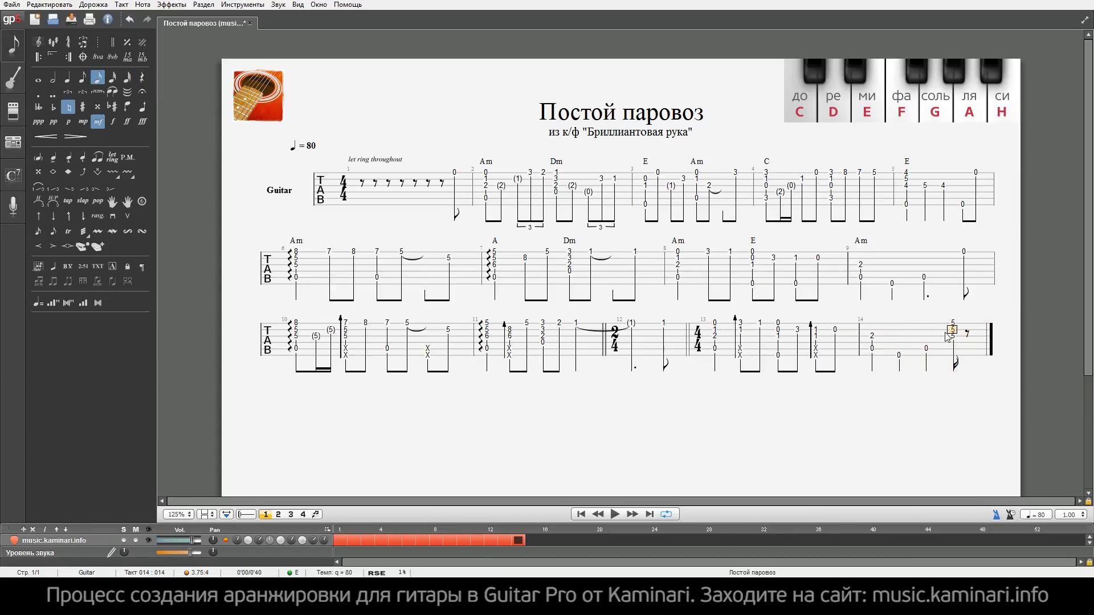
key("space")
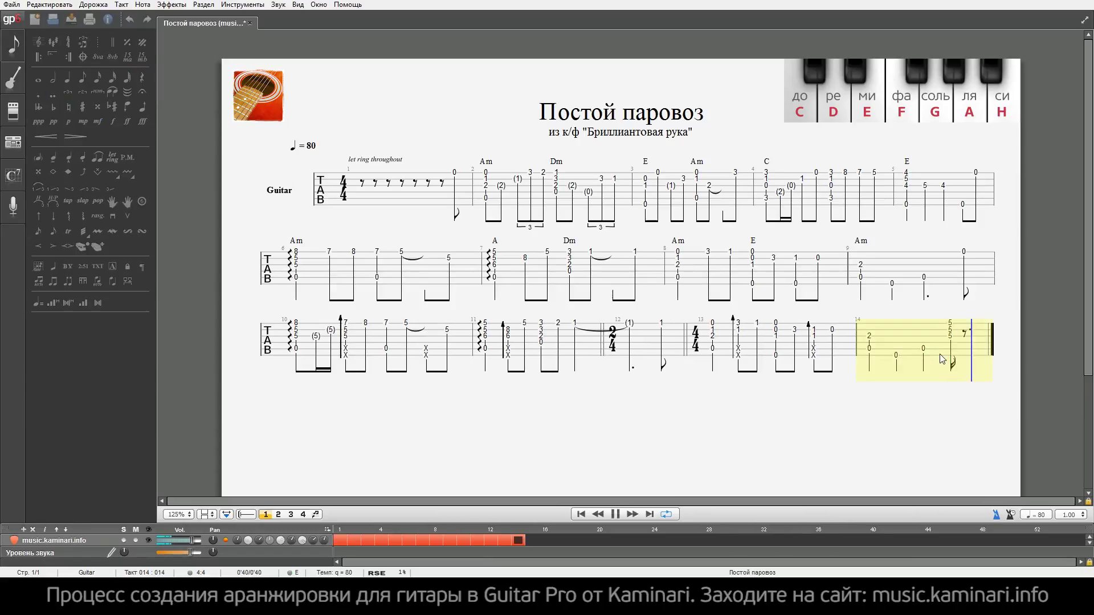
- Review the parenthesised ghost notes under bar 2's Am and Dm chords, and return to the pickup note in bar 1
left_click(364, 180)
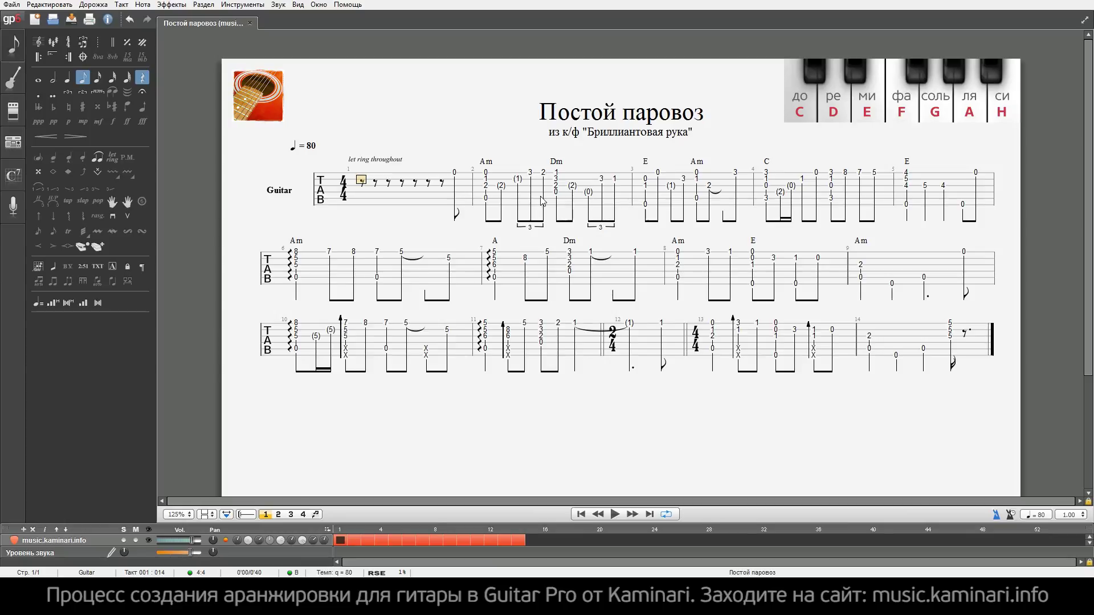
left_click(505, 186)
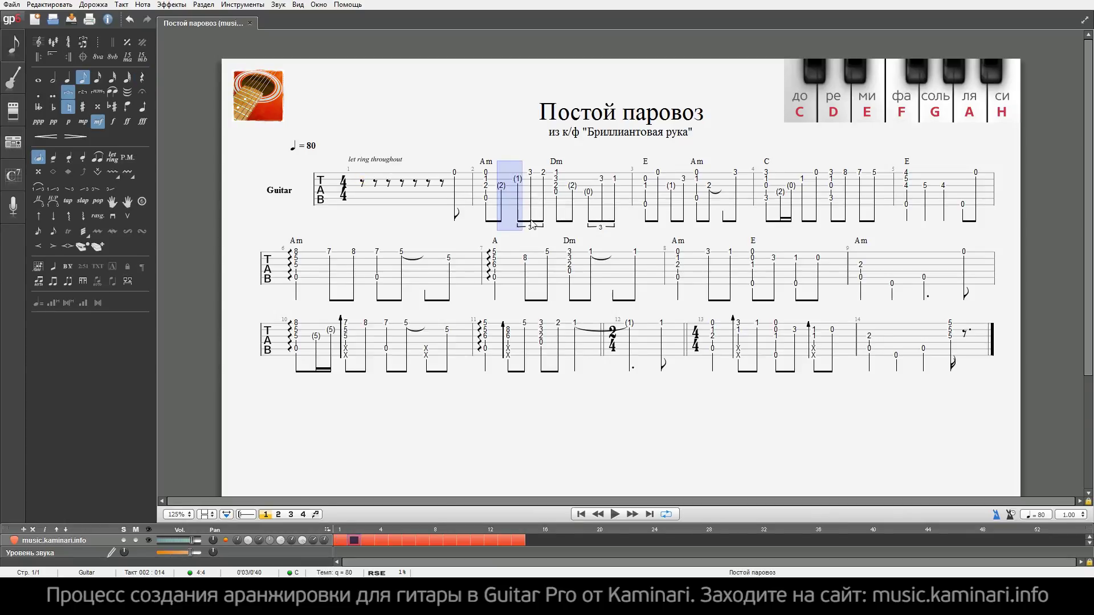
left_click(572, 188)
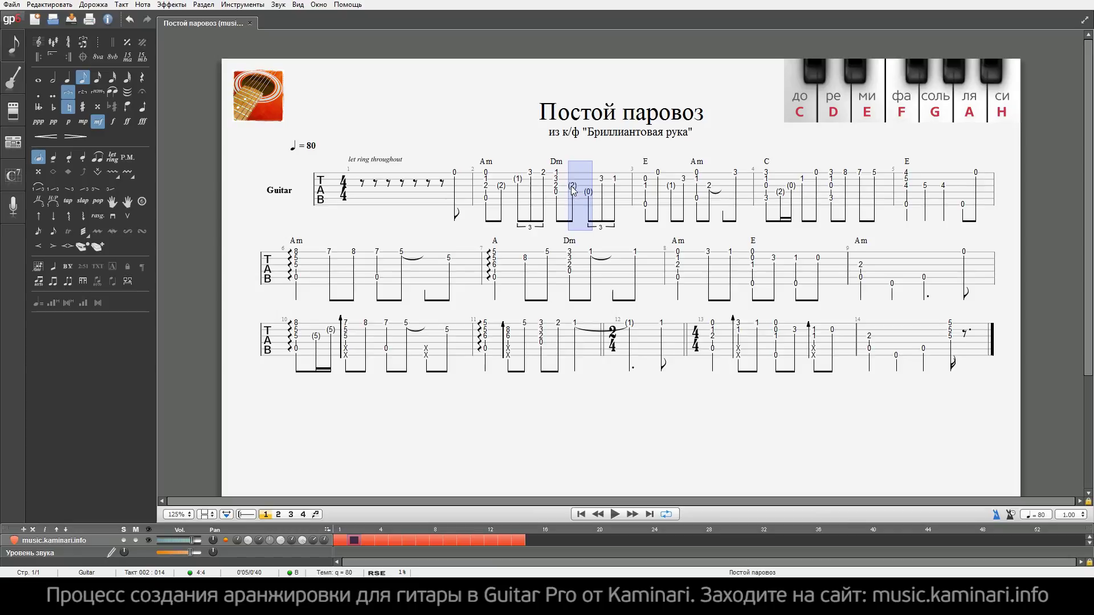
left_click(589, 200)
left_click(455, 181)
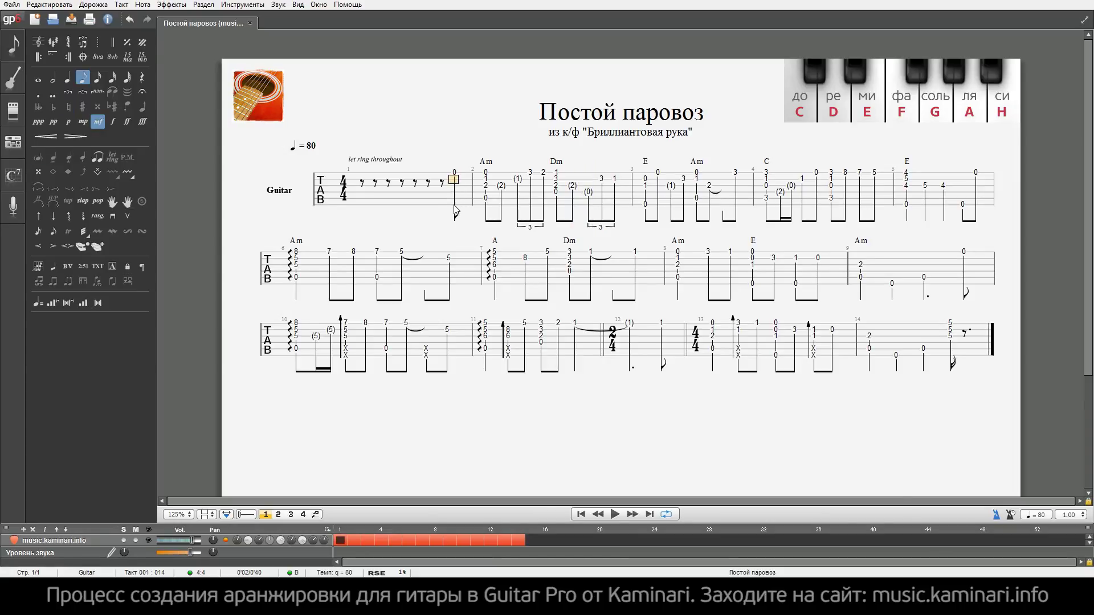